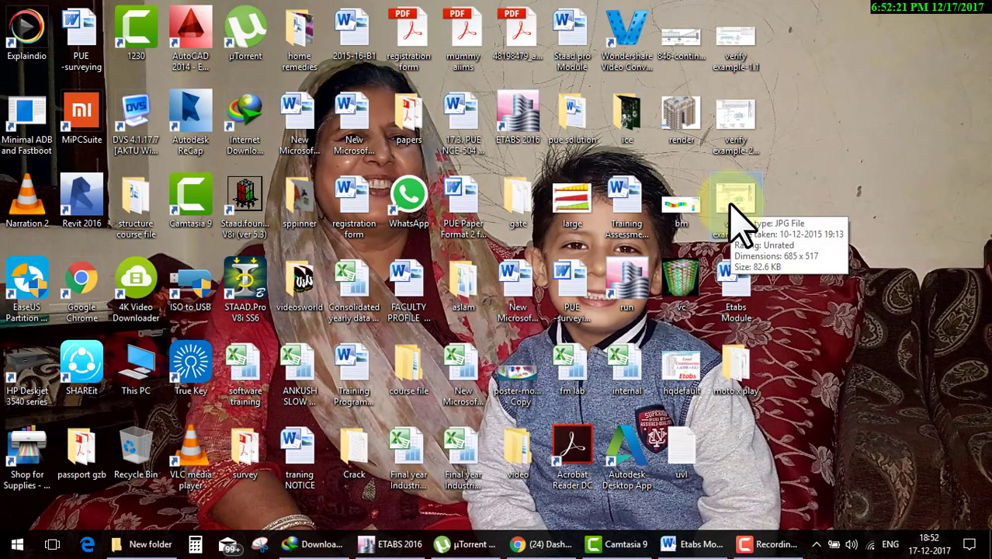
- Open verify example-2.1.JPG, the reinforced concrete column design example, in Picasa Photo Viewer
double_click(730, 204)
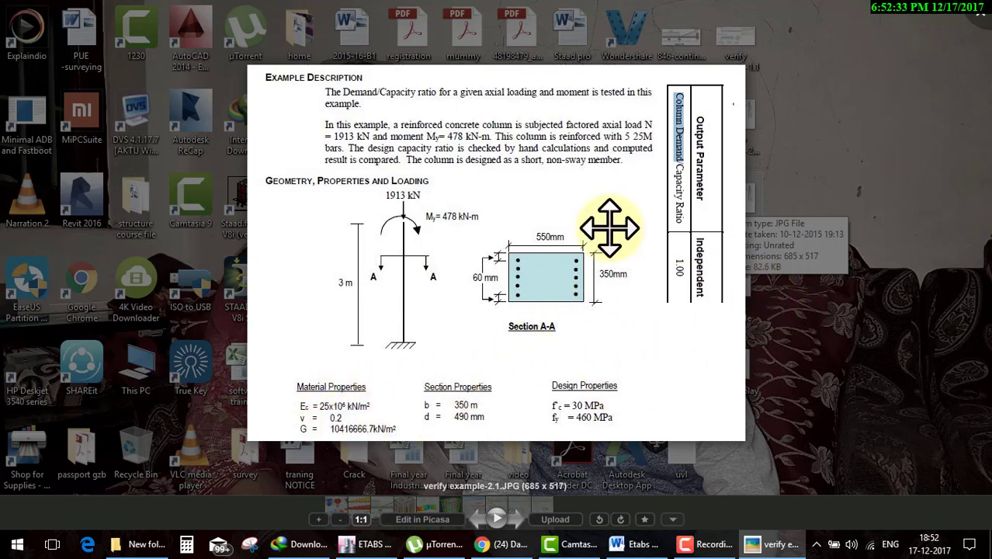
left_click_drag(652, 340, 690, 333)
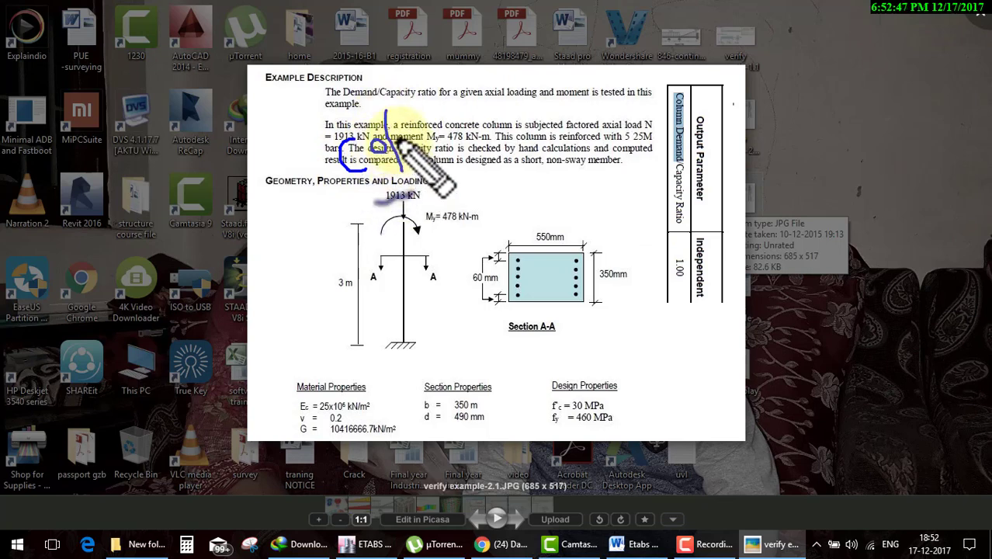
mouse_move(401, 142)
left_mouse_down()
mouse_move(454, 133)
mouse_move(459, 151)
left_mouse_up()
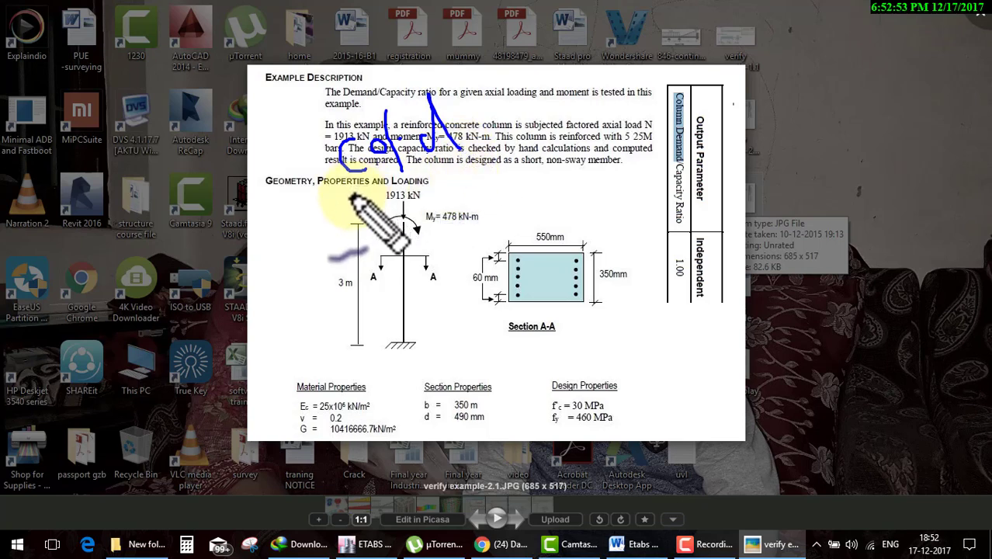
left_click_drag(344, 199, 451, 174)
mouse_move(392, 212)
left_mouse_down()
mouse_move(390, 253)
mouse_move(423, 217)
mouse_move(451, 216)
mouse_move(462, 248)
mouse_move(471, 208)
mouse_move(456, 225)
left_mouse_up()
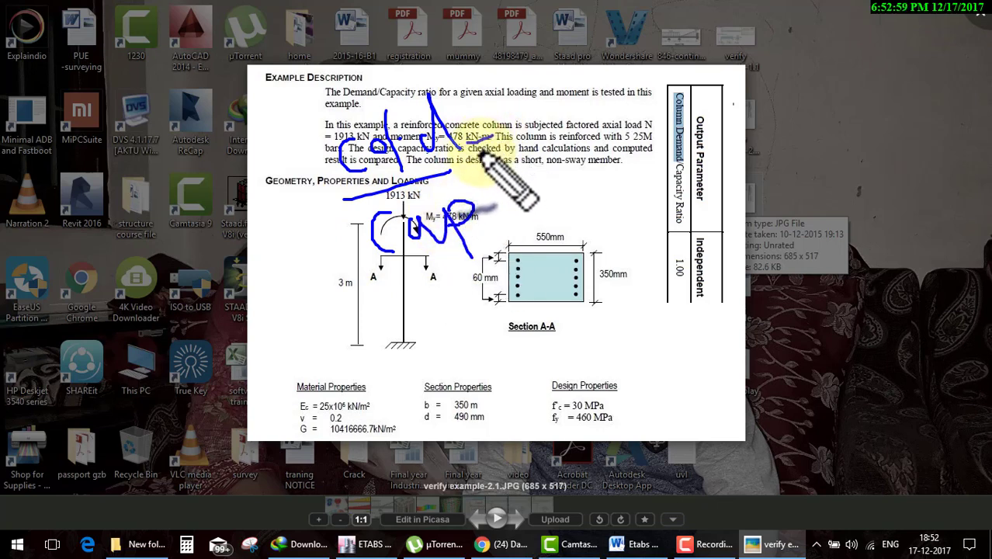
mouse_move(512, 128)
left_mouse_down()
mouse_move(518, 109)
mouse_move(533, 155)
left_mouse_up()
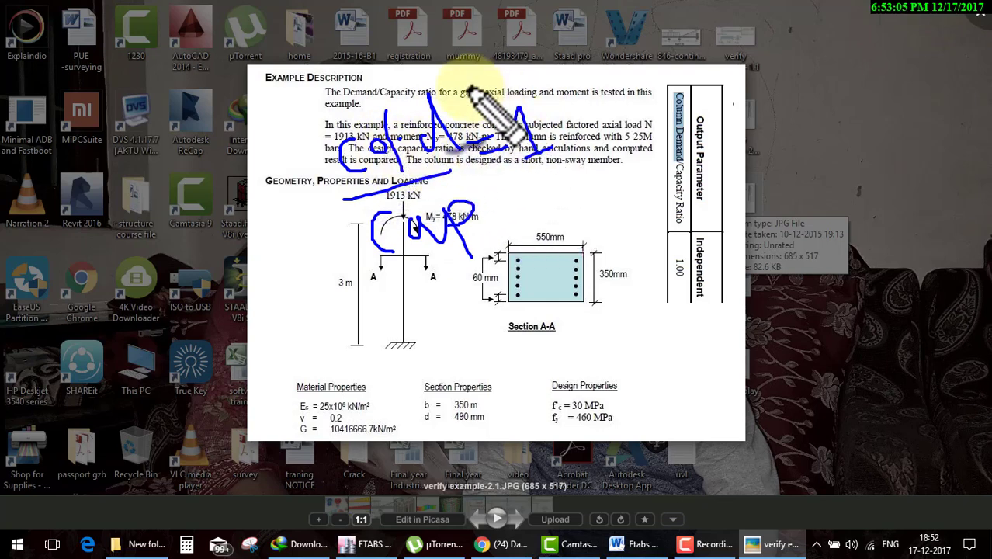
mouse_move(548, 192)
left_mouse_down()
mouse_move(551, 217)
mouse_move(572, 193)
mouse_move(610, 181)
mouse_move(618, 218)
mouse_move(652, 178)
left_mouse_up()
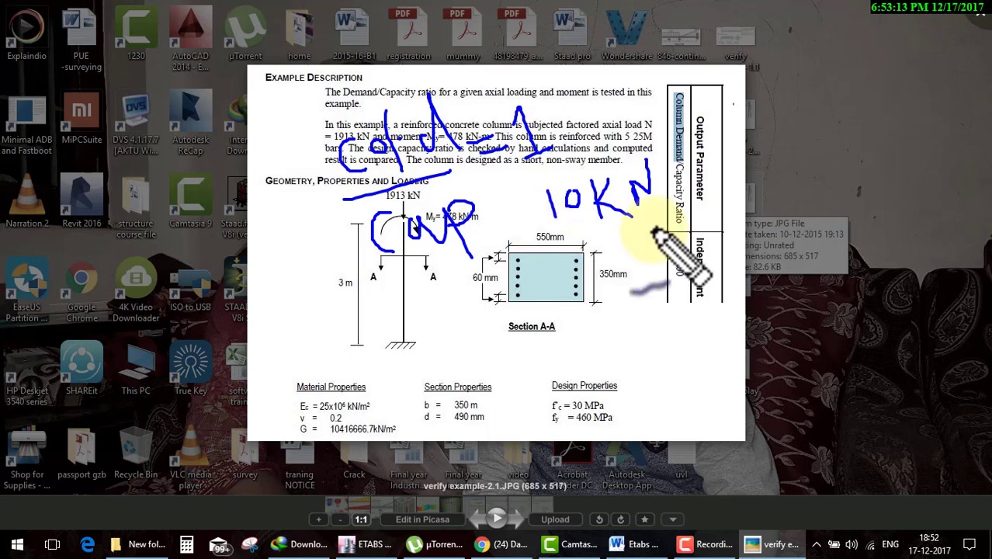
left_click_drag(552, 236, 654, 207)
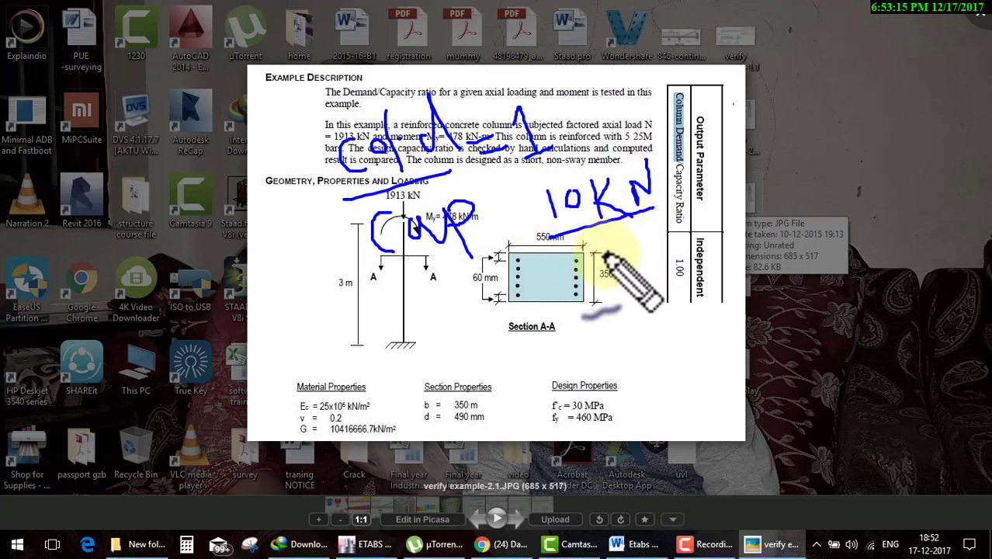
mouse_move(598, 250)
left_mouse_down()
mouse_move(584, 251)
mouse_move(609, 268)
mouse_move(654, 273)
mouse_move(677, 238)
left_mouse_up()
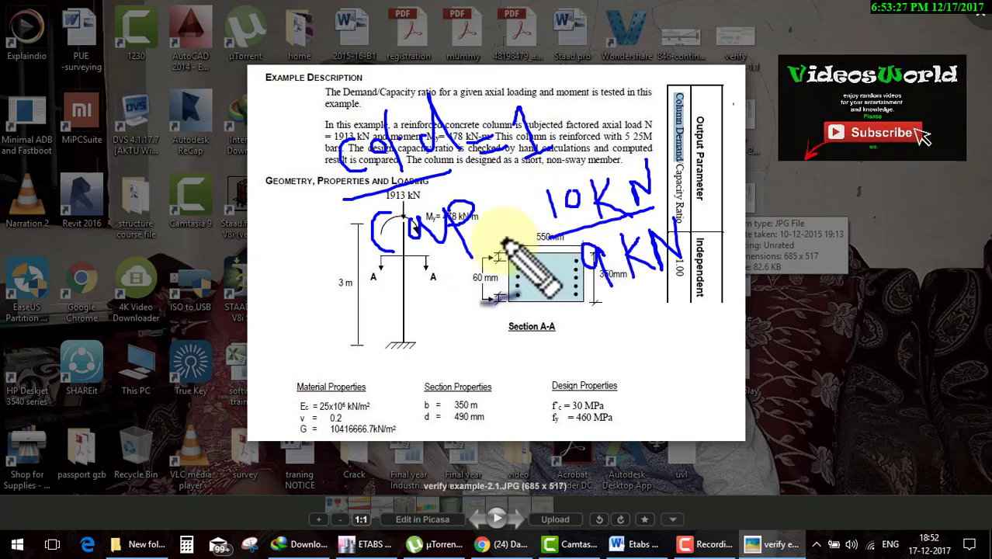
mouse_move(536, 233)
left_mouse_down()
mouse_move(509, 268)
mouse_move(557, 264)
left_mouse_up()
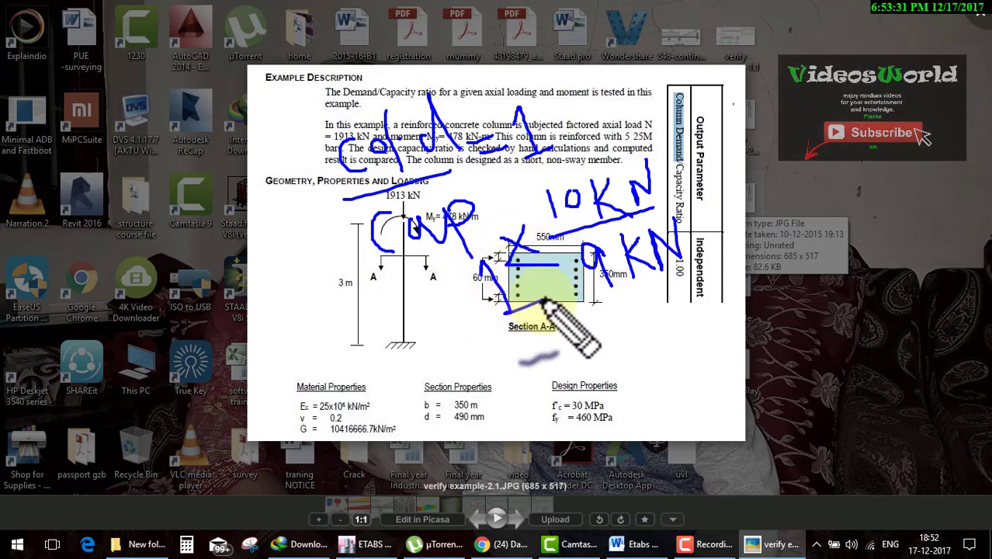
key("Escape")
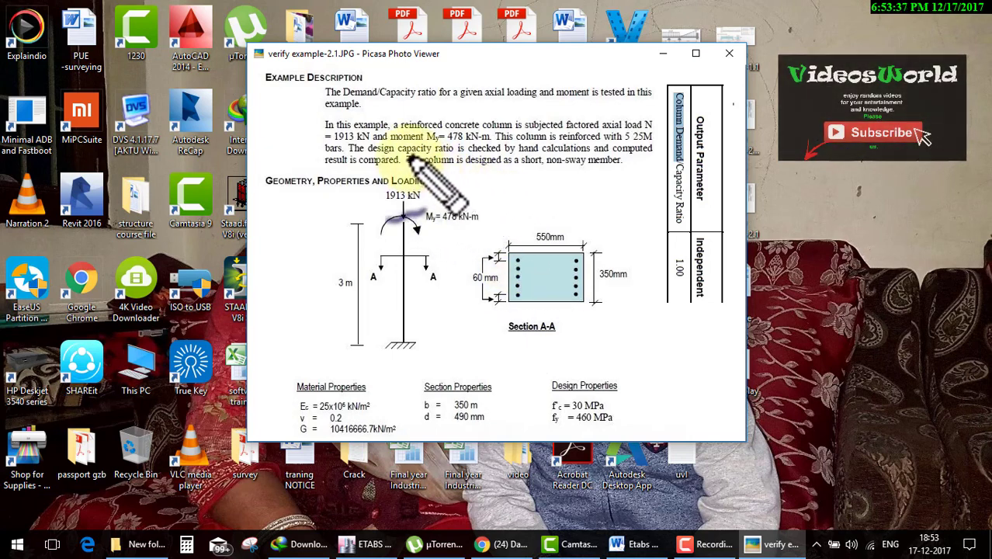
left_click_drag(436, 146, 466, 168)
left_click_drag(431, 198, 500, 174)
left_click_drag(462, 200, 464, 225)
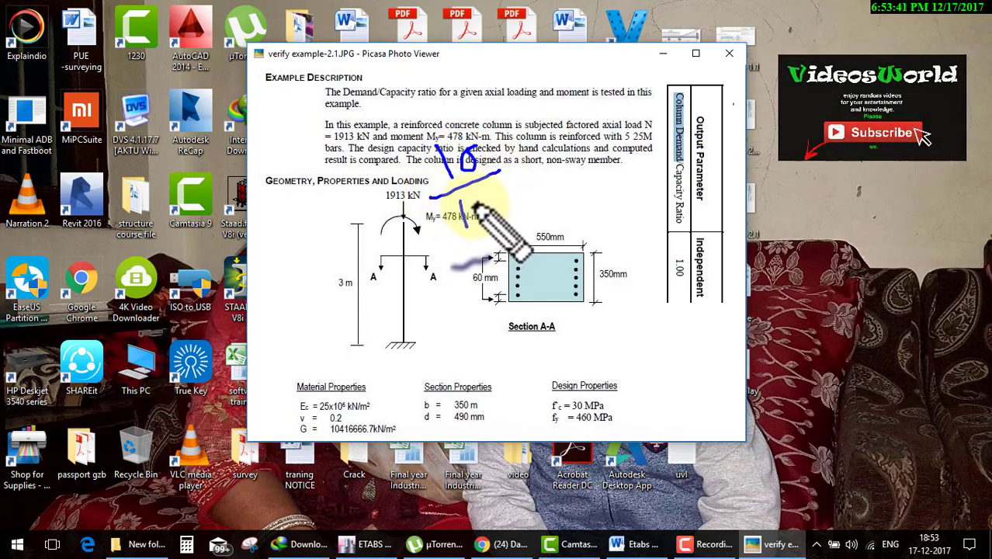
left_click_drag(494, 196, 472, 226)
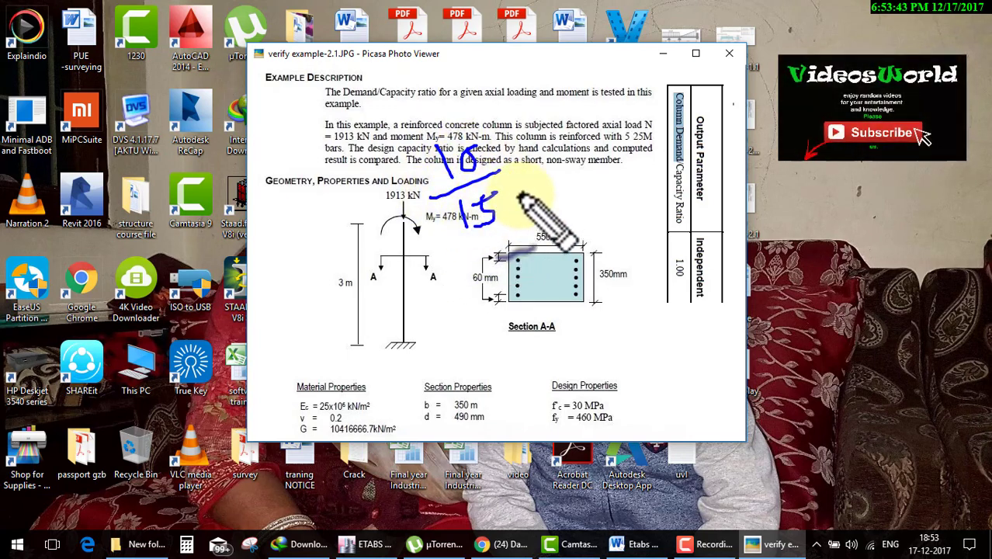
left_click_drag(512, 160, 536, 176)
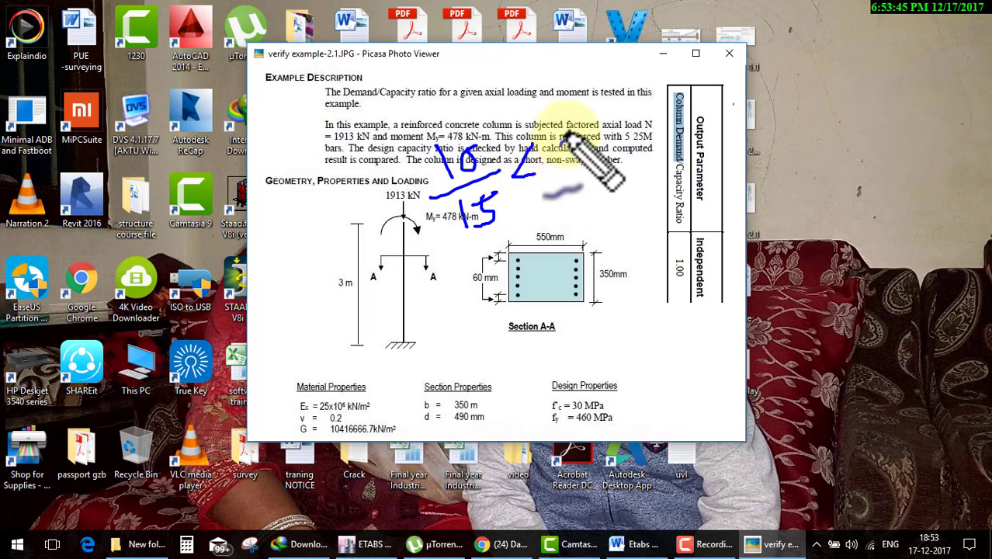
mouse_move(569, 133)
left_mouse_down()
mouse_move(576, 153)
mouse_move(607, 152)
left_mouse_up()
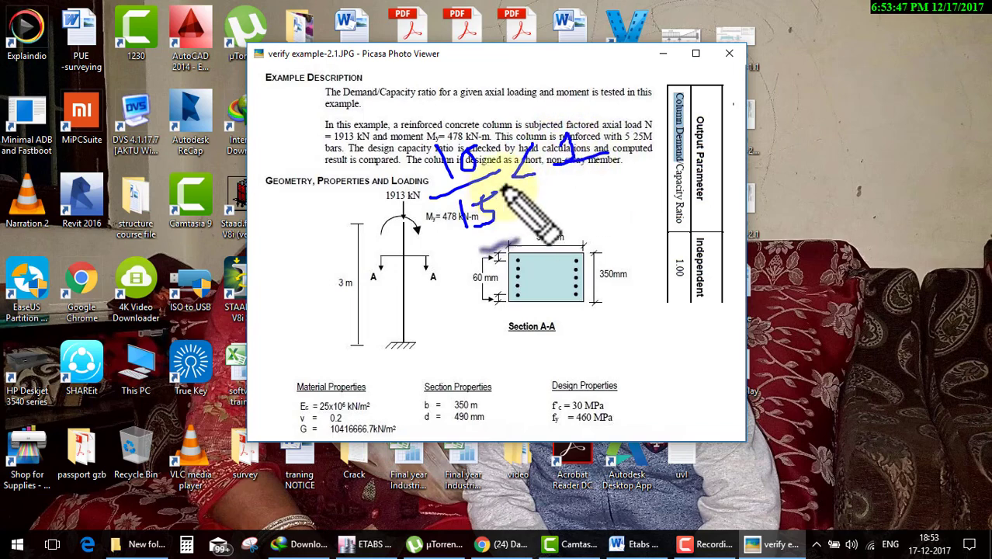
mouse_move(498, 120)
left_mouse_down()
mouse_move(548, 193)
mouse_move(598, 210)
left_mouse_up()
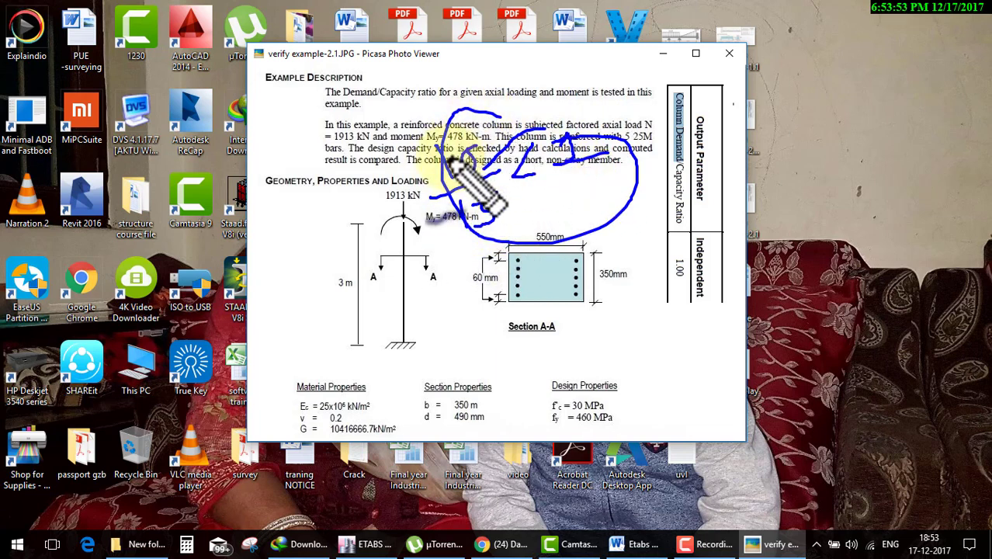
left_click_drag(470, 147, 466, 168)
mouse_move(495, 195)
left_mouse_down()
mouse_move(484, 224)
mouse_move(508, 200)
mouse_move(610, 175)
left_mouse_up()
left_click_drag(299, 187, 303, 227)
left_click_drag(332, 190, 344, 191)
left_click_drag(288, 239, 372, 225)
mouse_move(324, 257)
left_mouse_down()
mouse_move(325, 283)
mouse_move(369, 252)
left_mouse_up()
mouse_move(388, 177)
left_mouse_down()
mouse_move(423, 276)
mouse_move(458, 285)
mouse_move(491, 256)
left_mouse_up()
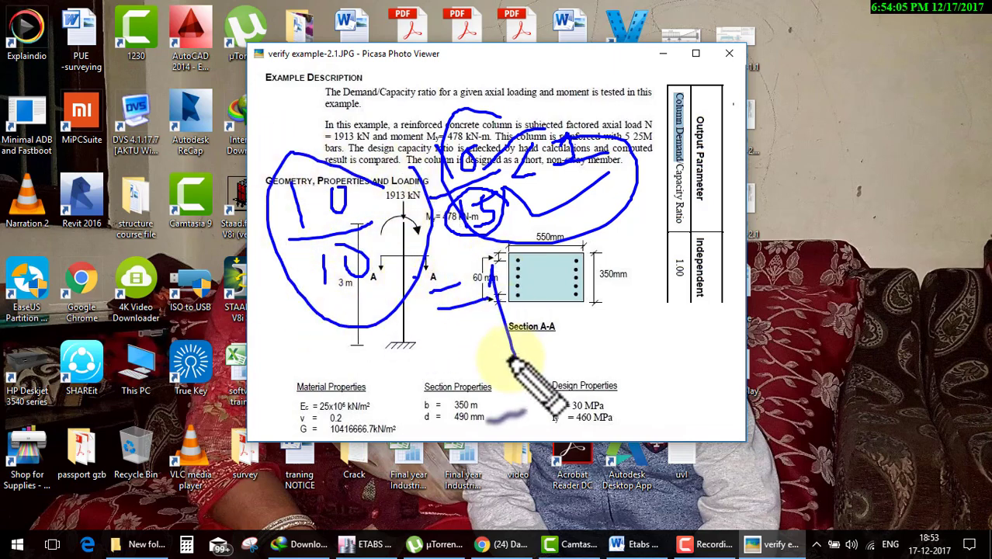
left_click_drag(491, 299, 534, 358)
key("Escape")
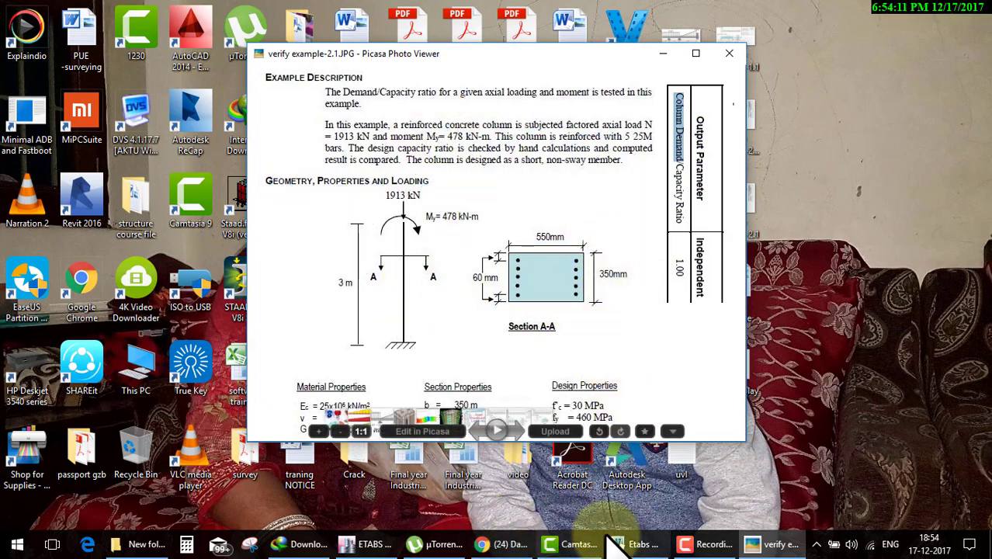
- Bring ETABS forward and start a new model from built-in settings
left_click(373, 544)
left_click(396, 539)
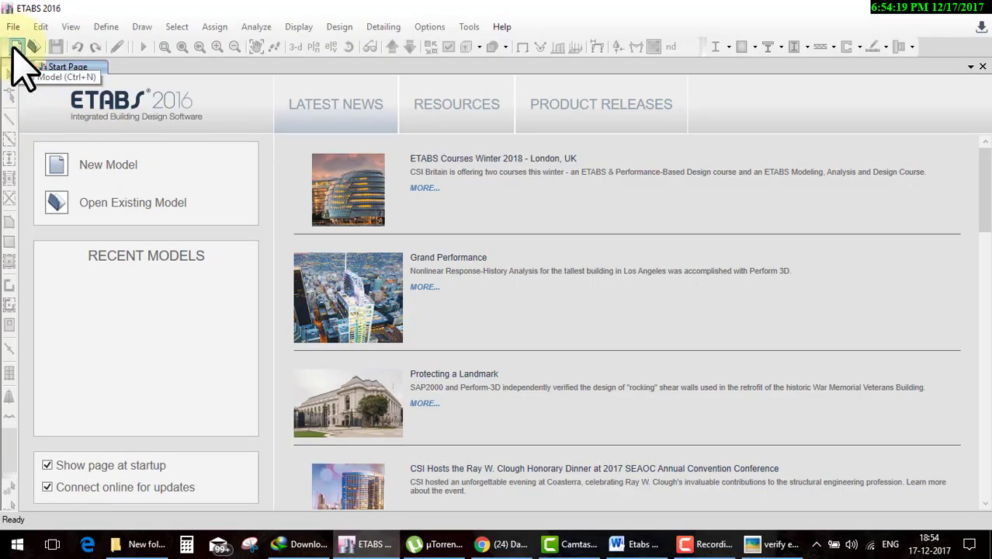
left_click(16, 47)
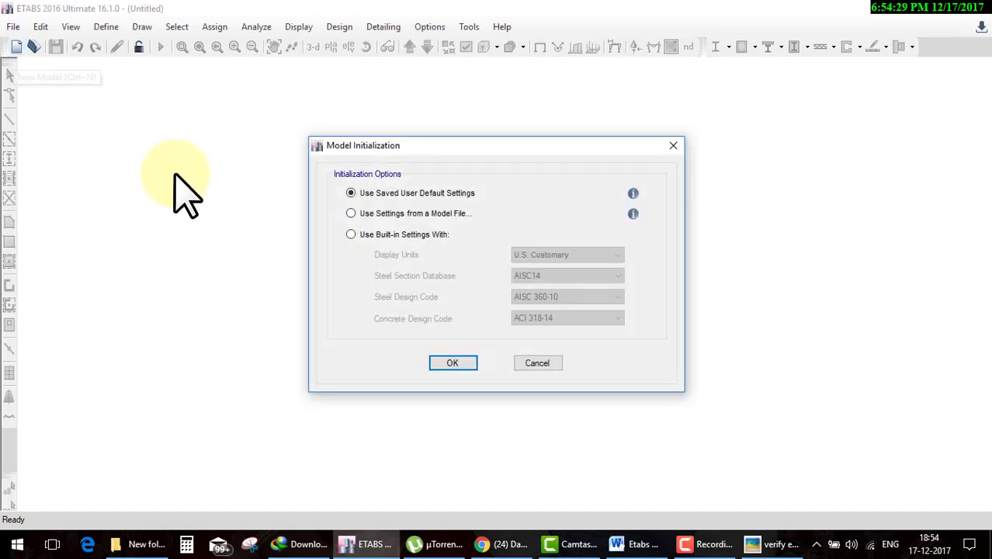
left_click(567, 254)
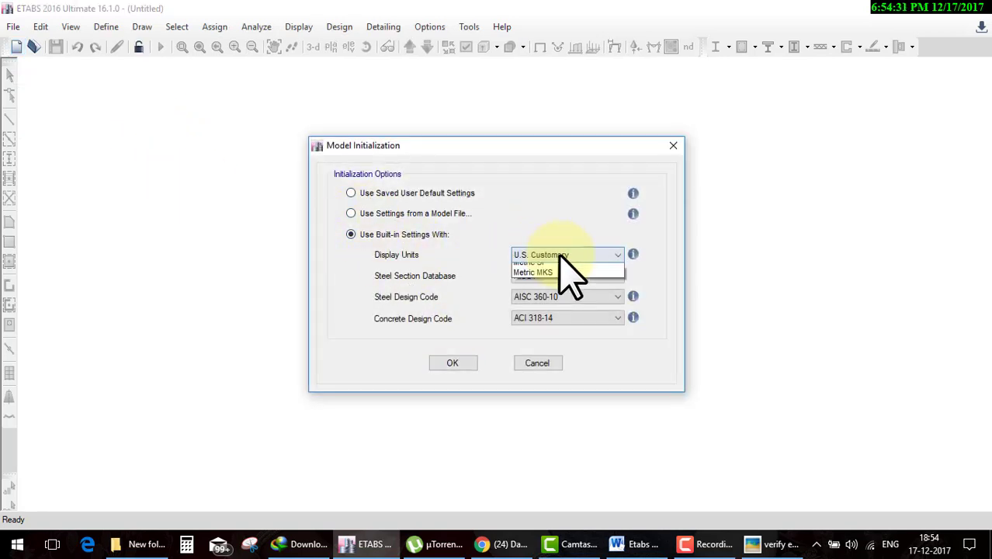
- Initialize with Metric SI units, Indian sections, IS 800:2007 steel and IS 456:2000 concrete codes
left_click(544, 274)
left_click(559, 276)
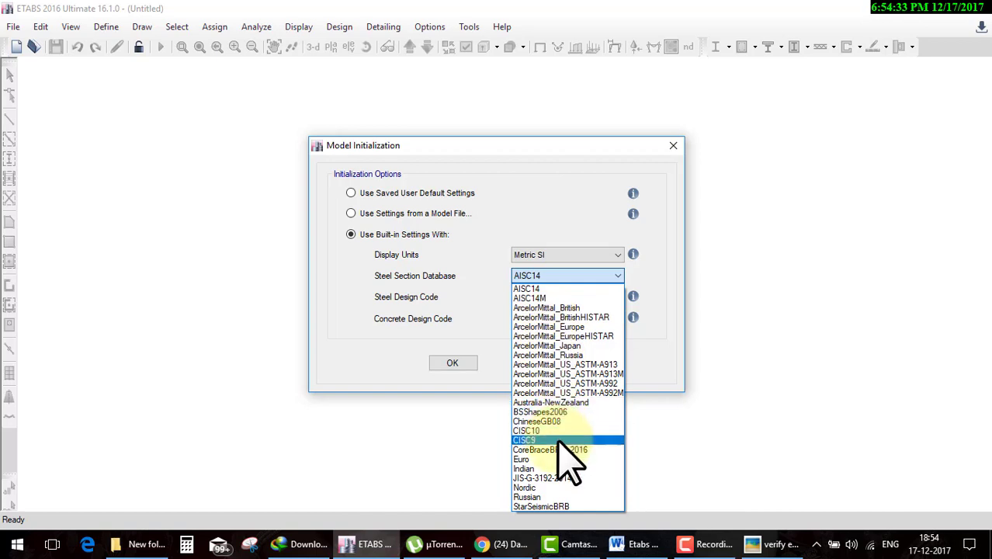
left_click(570, 469)
left_click(557, 302)
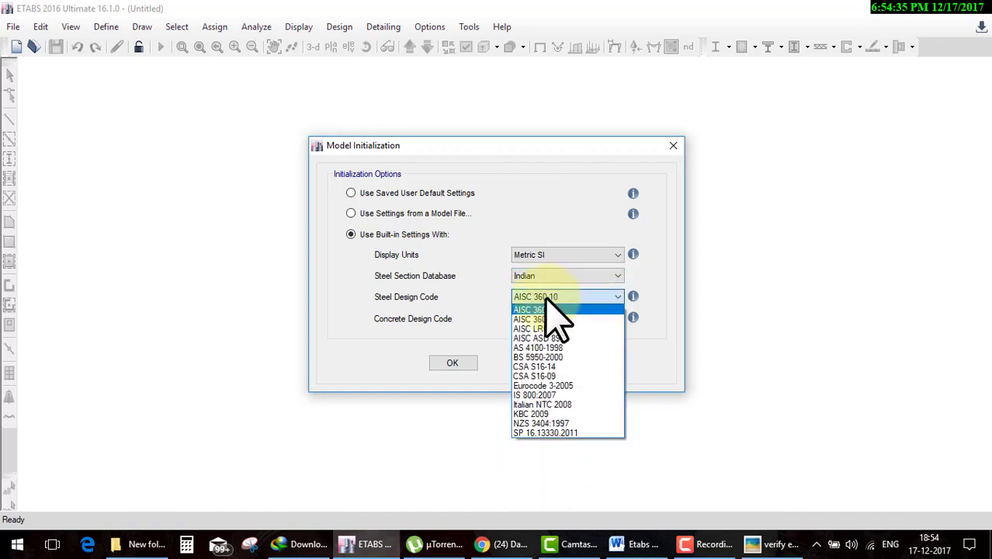
left_click(536, 378)
left_click(553, 319)
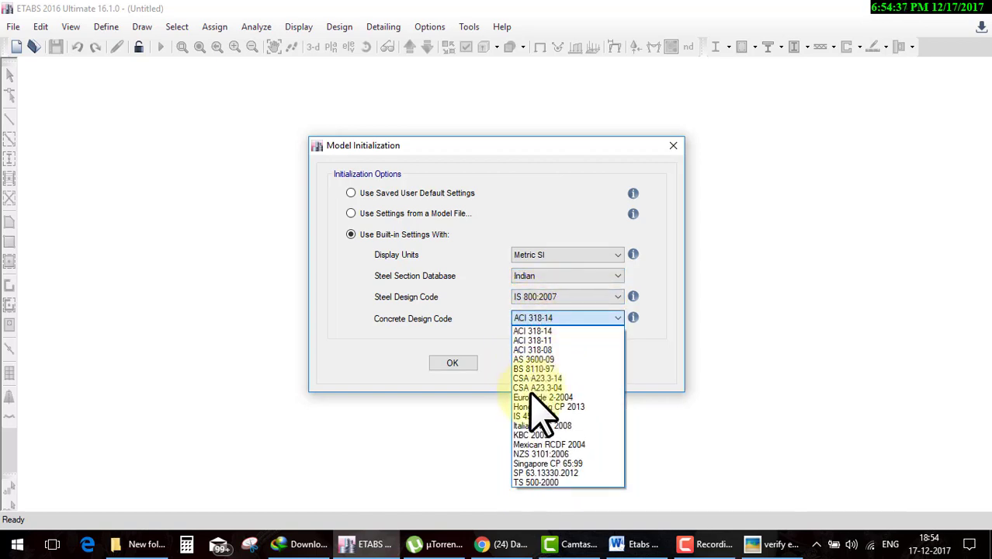
left_click(594, 413)
left_click(713, 544)
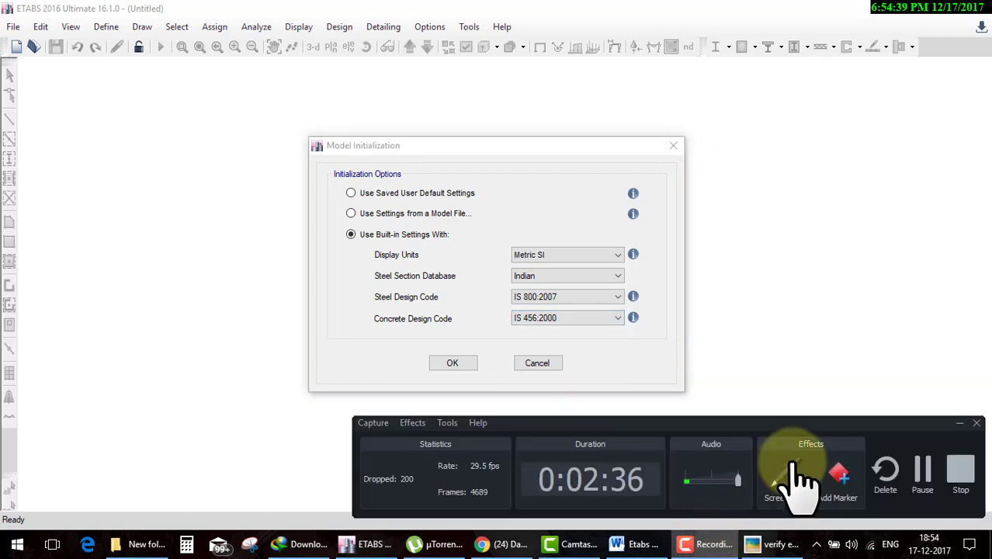
left_click(913, 473)
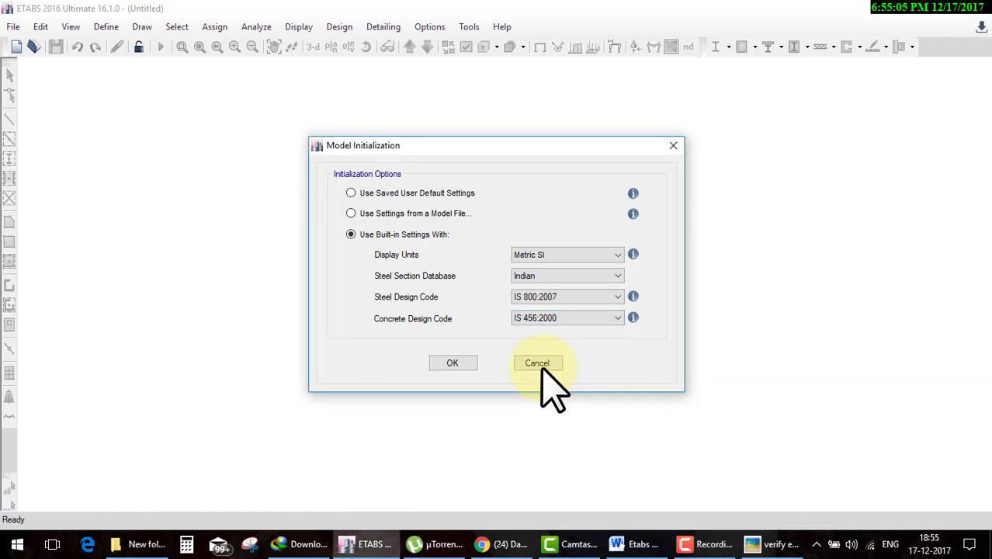
left_click(452, 363)
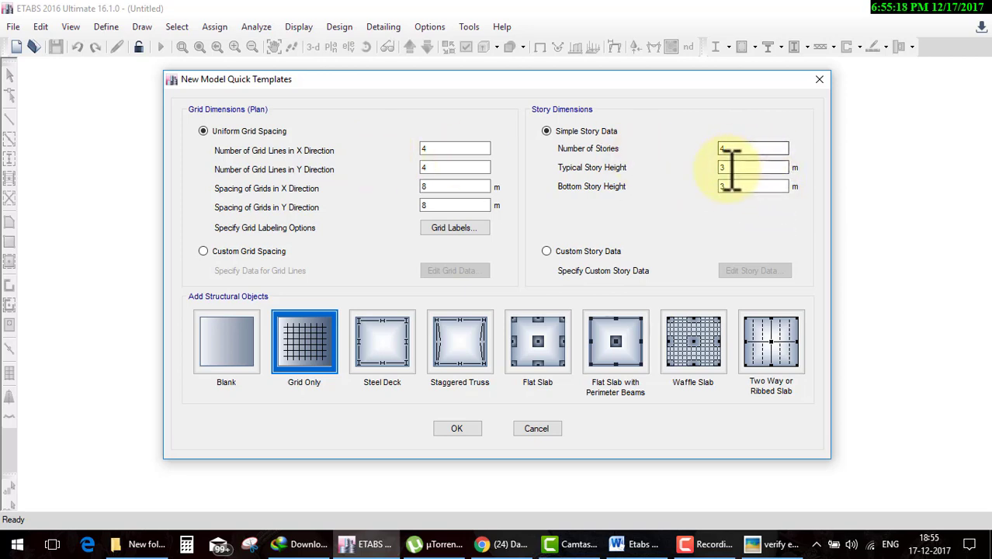
- Create a Grid Only model: 4×4 grid lines at 8 m, four 3 m storeys, then reopen the example image
left_click(459, 428)
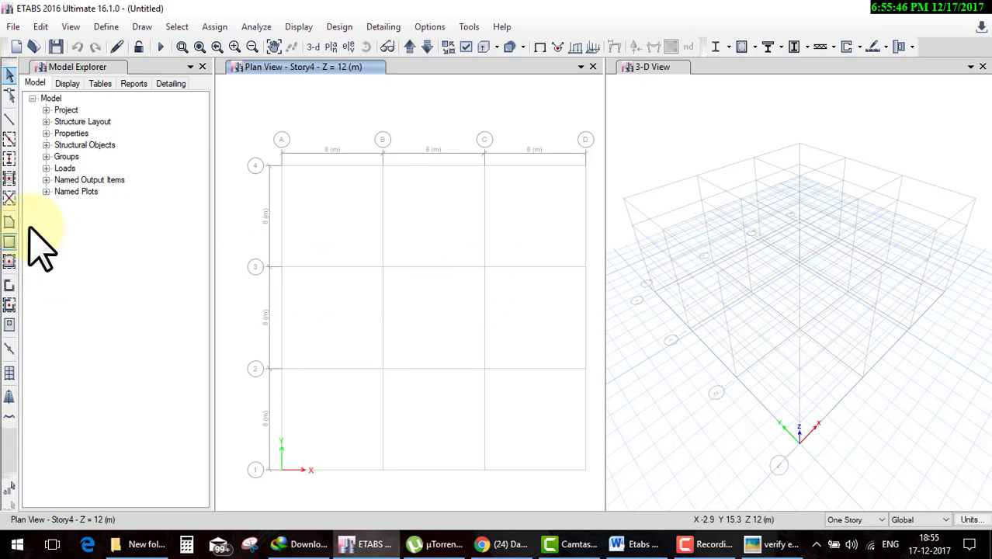
left_click(757, 542)
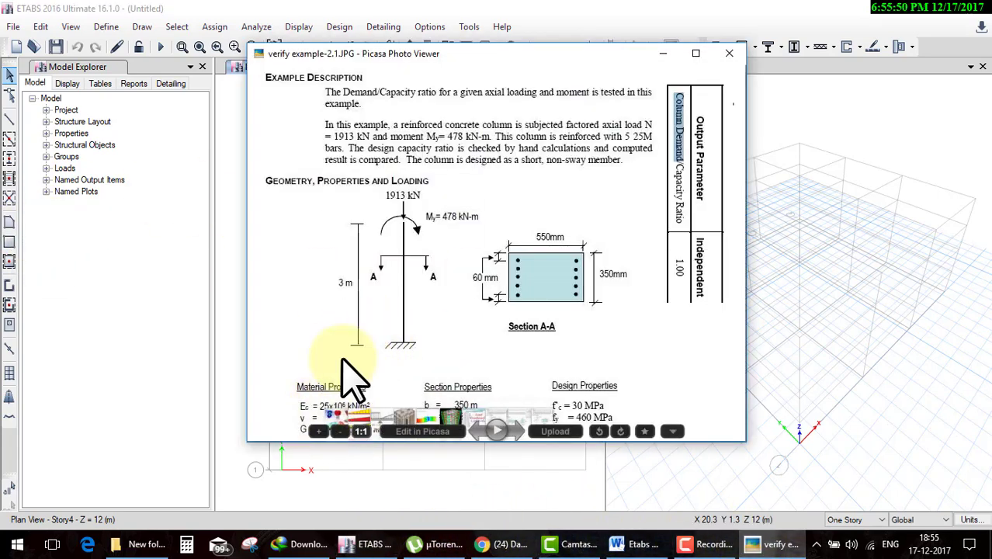
mouse_move(637, 400)
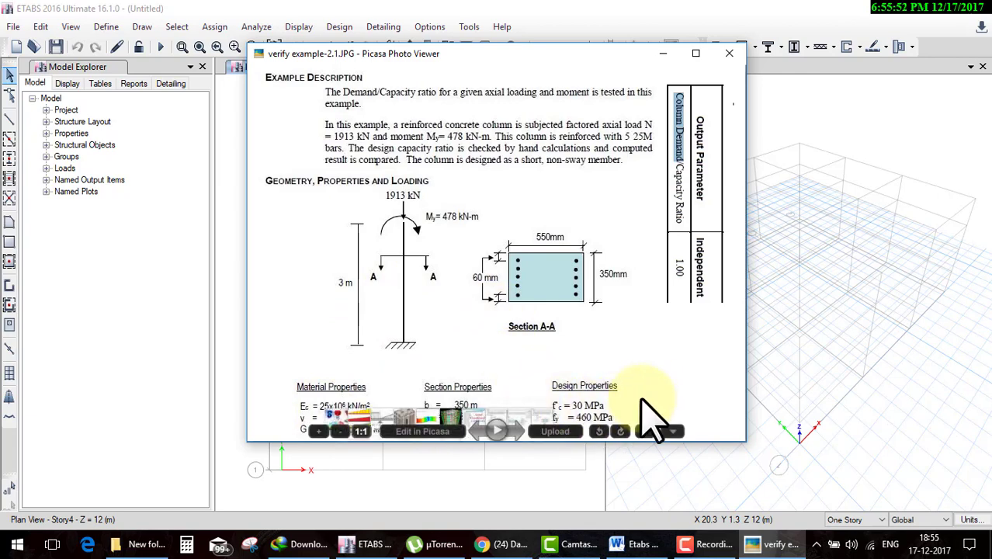
key("ctrl+shift+d")
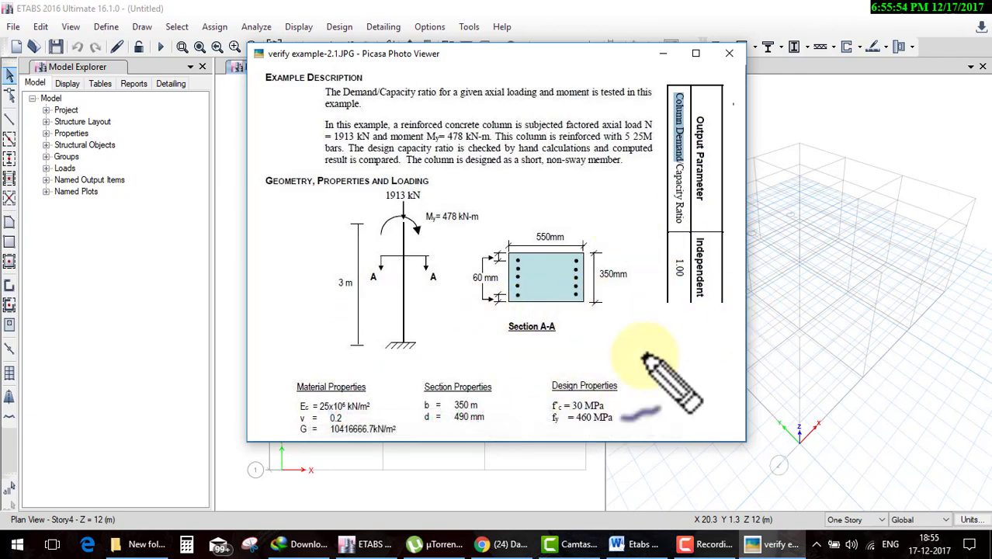
mouse_move(609, 406)
left_mouse_down()
mouse_move(708, 359)
mouse_move(726, 399)
left_mouse_up()
mouse_move(730, 341)
left_mouse_down()
mouse_move(776, 363)
mouse_move(753, 365)
left_mouse_up()
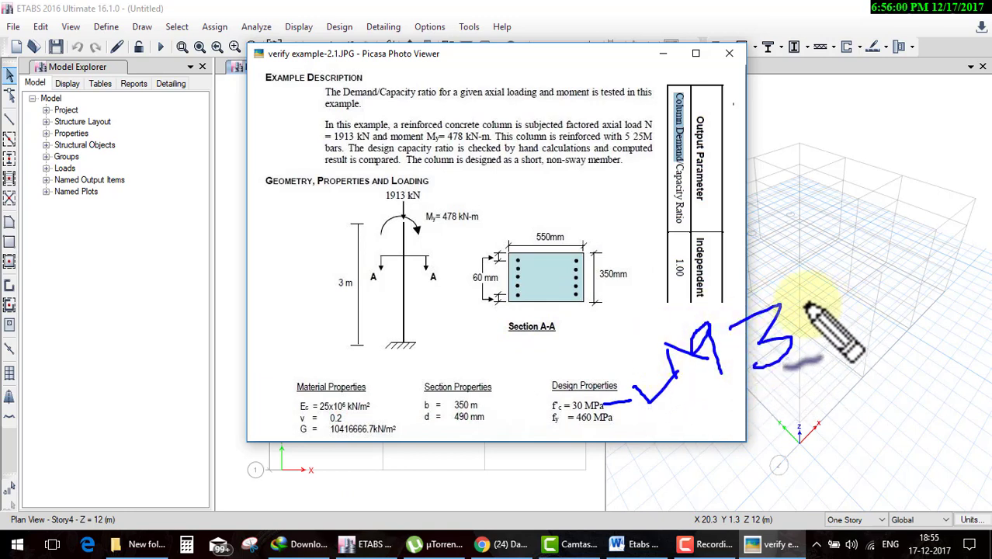
left_click_drag(824, 315, 811, 312)
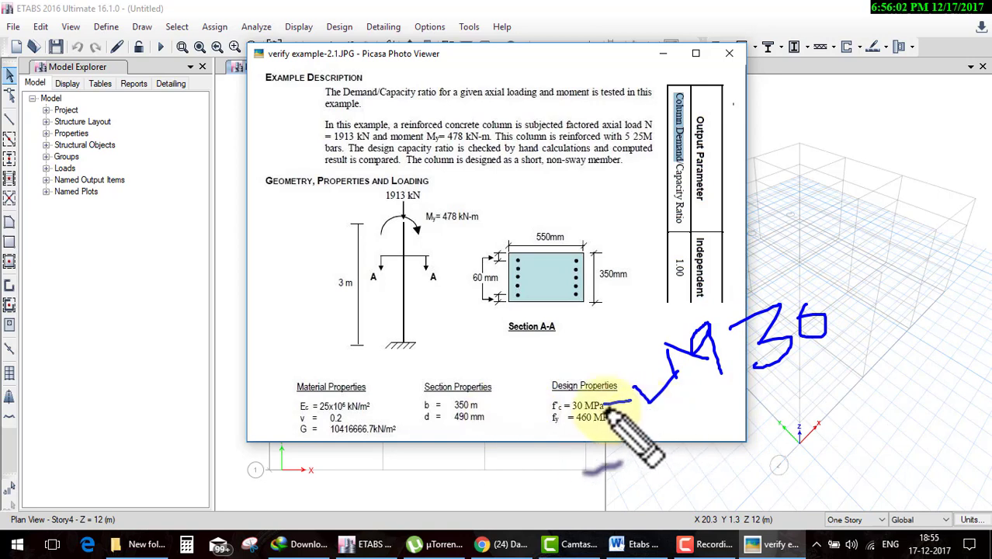
left_click_drag(375, 405, 413, 357)
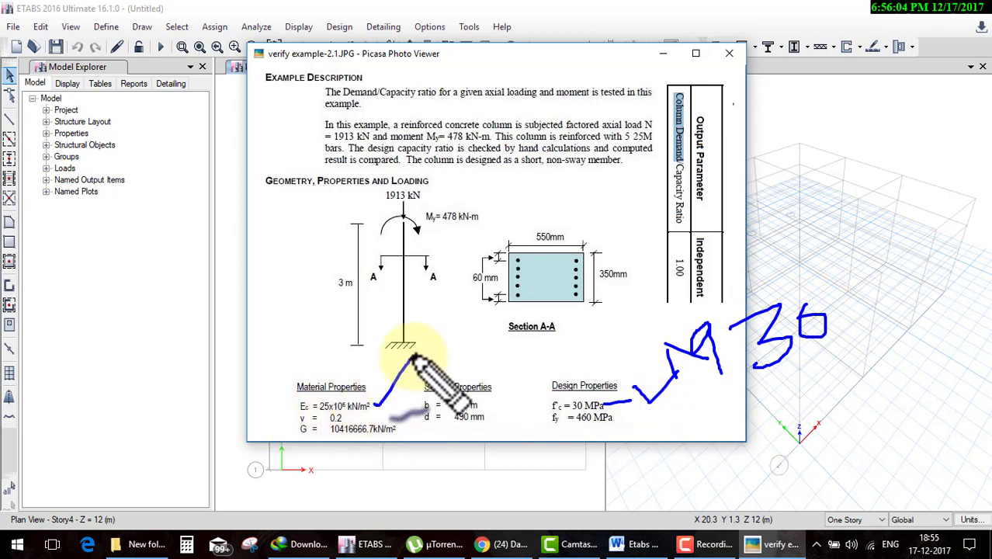
mouse_move(343, 420)
left_mouse_down()
mouse_move(396, 411)
mouse_move(396, 428)
left_mouse_up()
left_click_drag(483, 402, 508, 388)
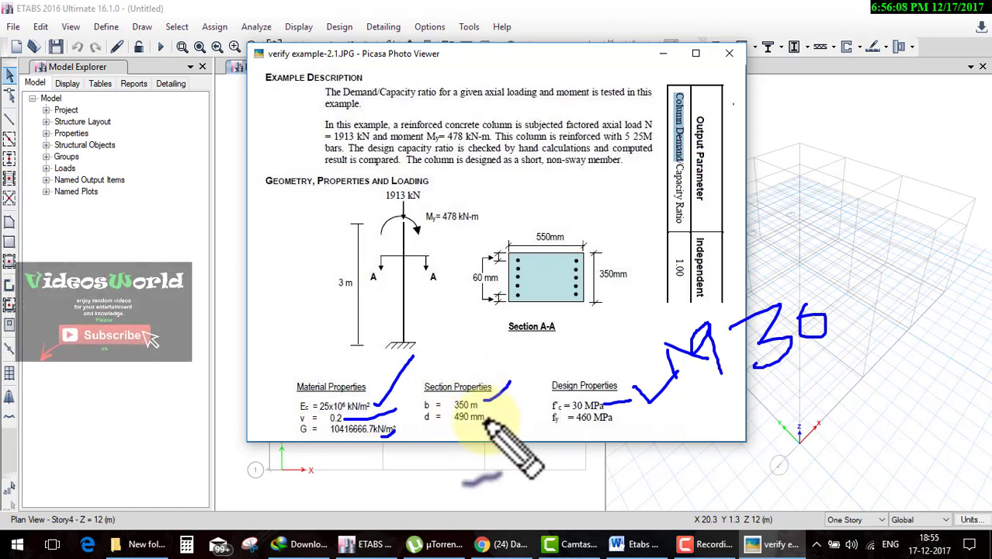
left_click_drag(487, 420, 536, 406)
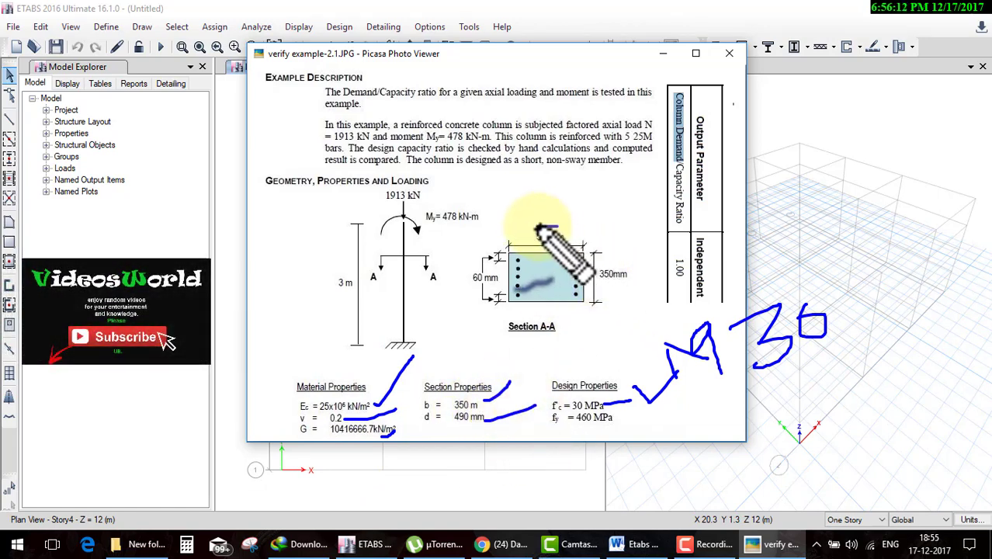
mouse_move(553, 230)
left_mouse_down()
mouse_move(581, 245)
mouse_move(630, 250)
left_mouse_up()
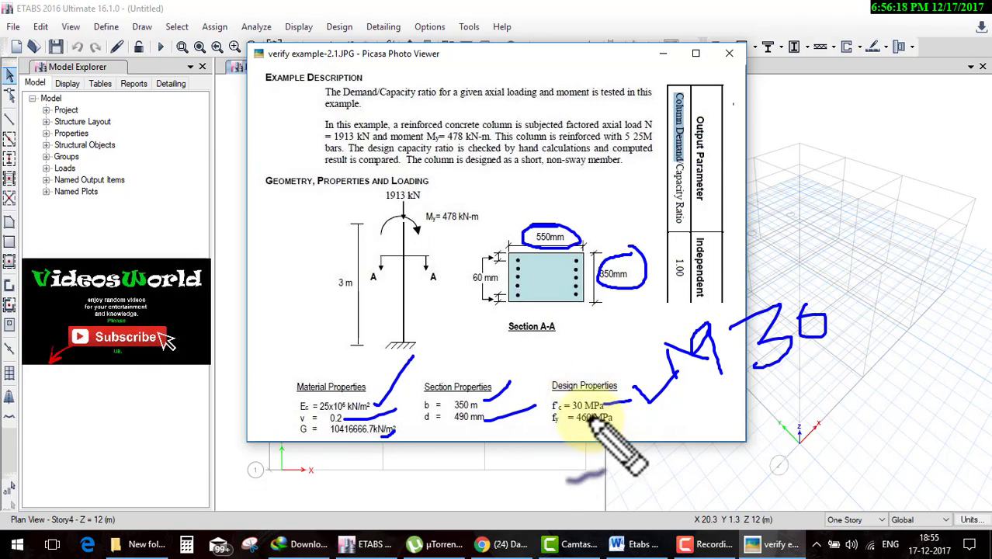
key("Escape")
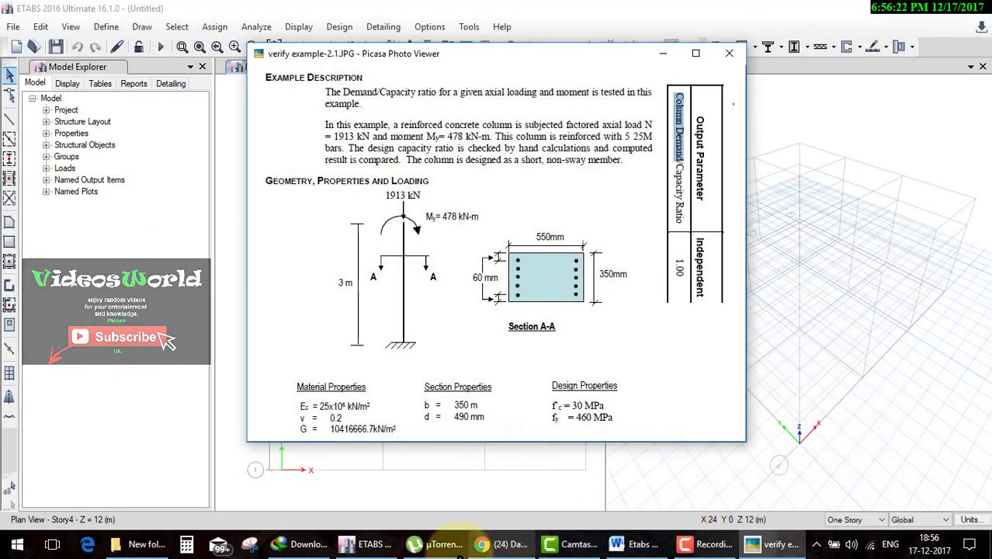
- Add a new material with region India and type Concrete
left_click(368, 544)
left_click(106, 26)
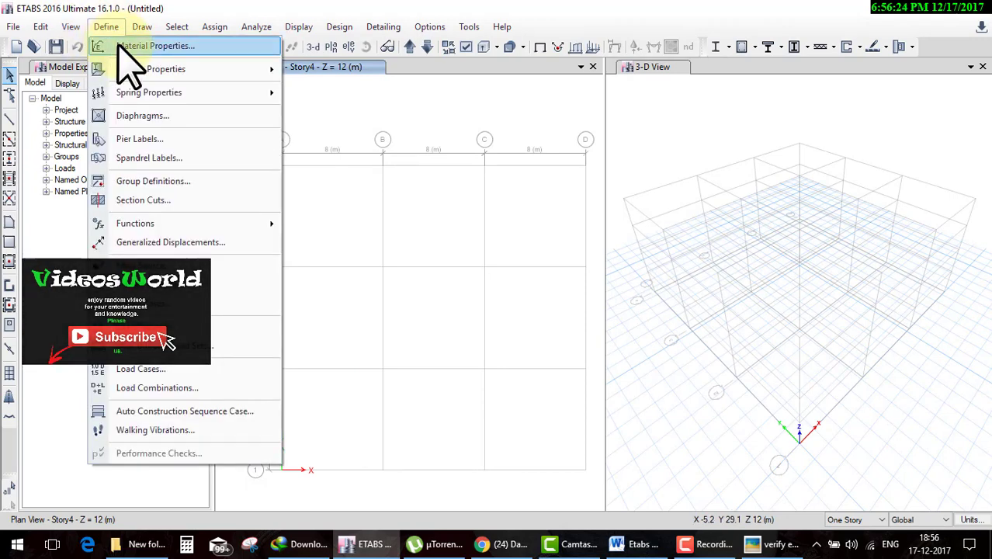
left_click(130, 43)
left_click(572, 198)
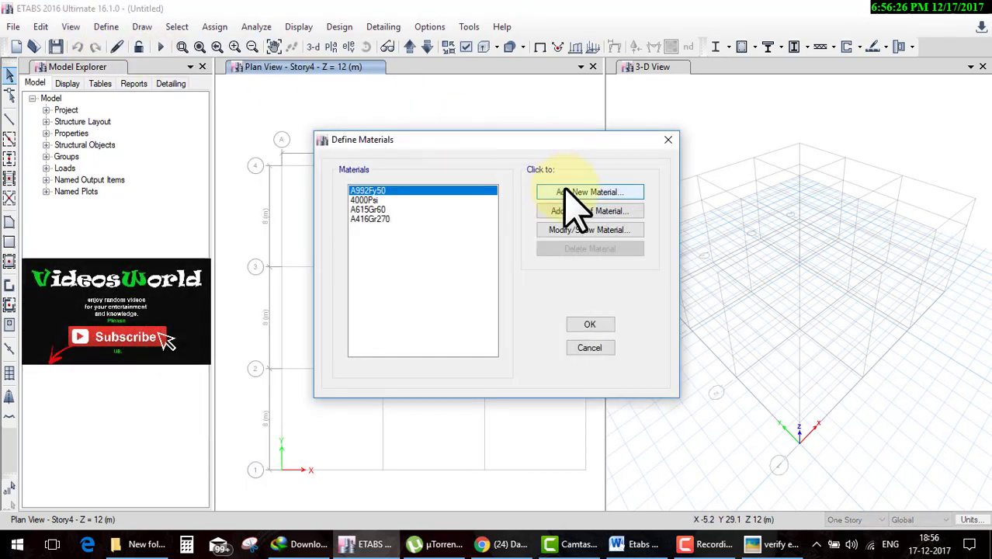
left_click(480, 227)
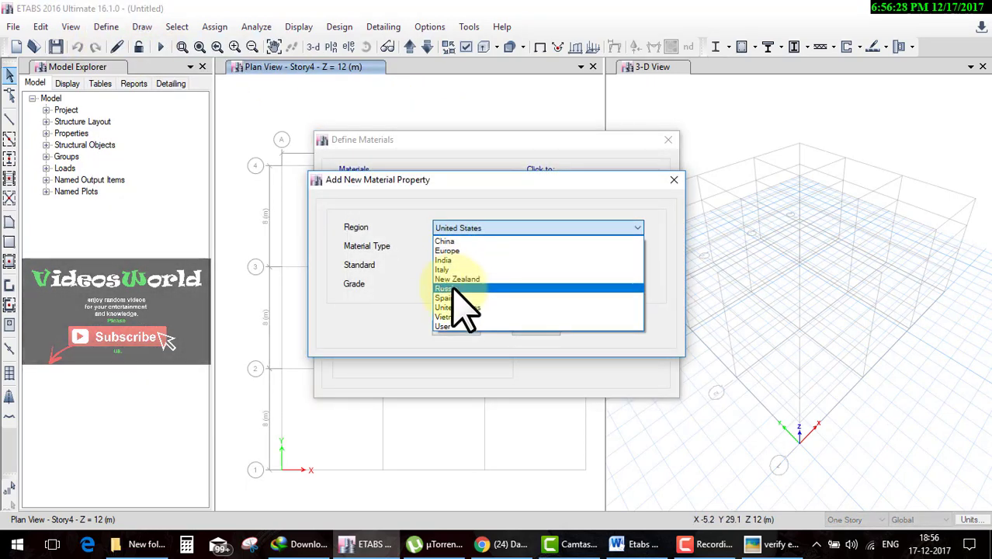
left_click(457, 263)
left_click(458, 266)
left_click(466, 261)
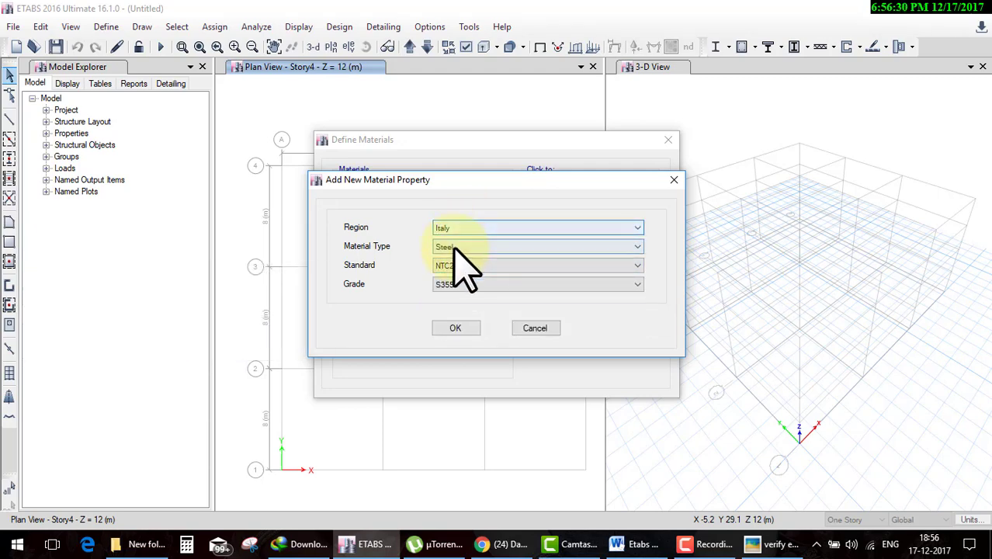
left_click(476, 233)
left_click(450, 260)
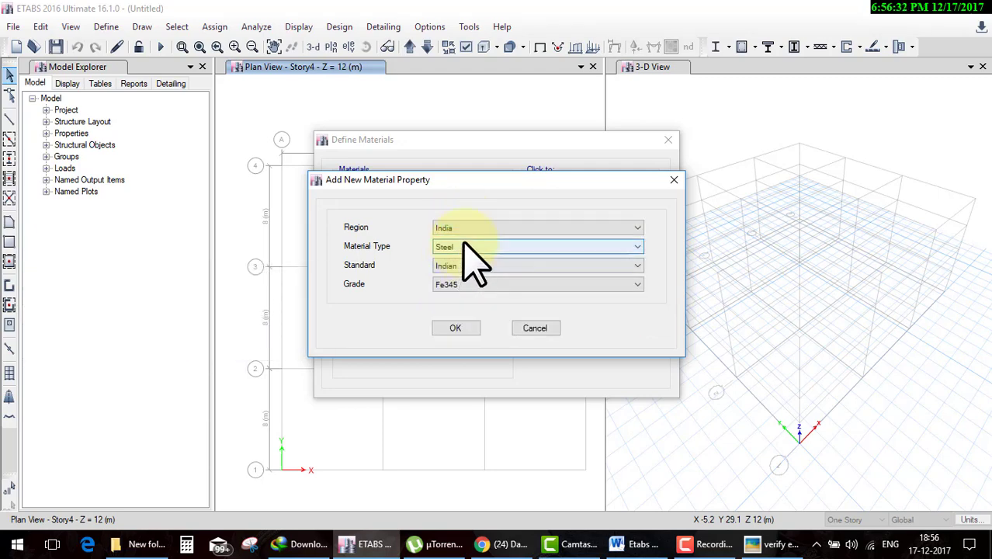
left_click(471, 247)
left_click(466, 269)
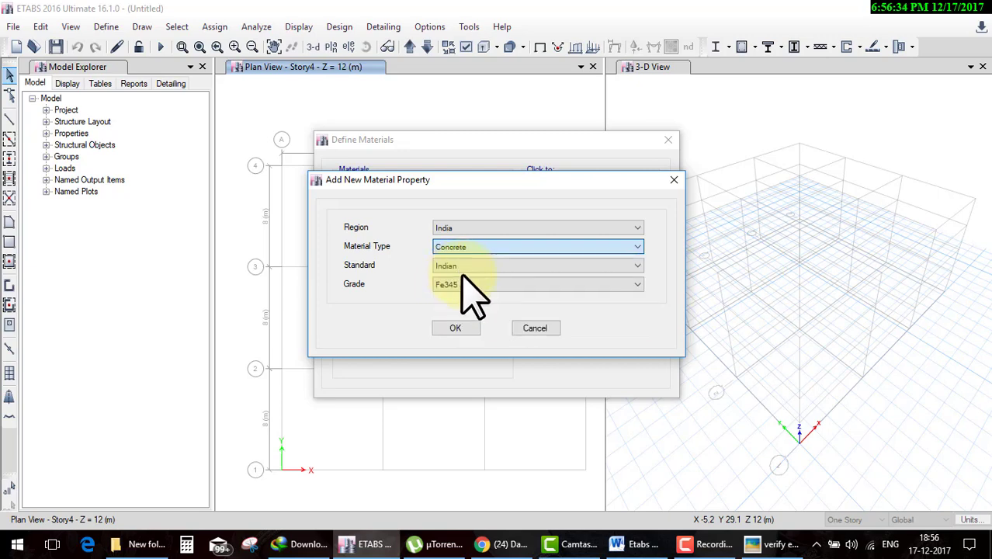
left_click(455, 328)
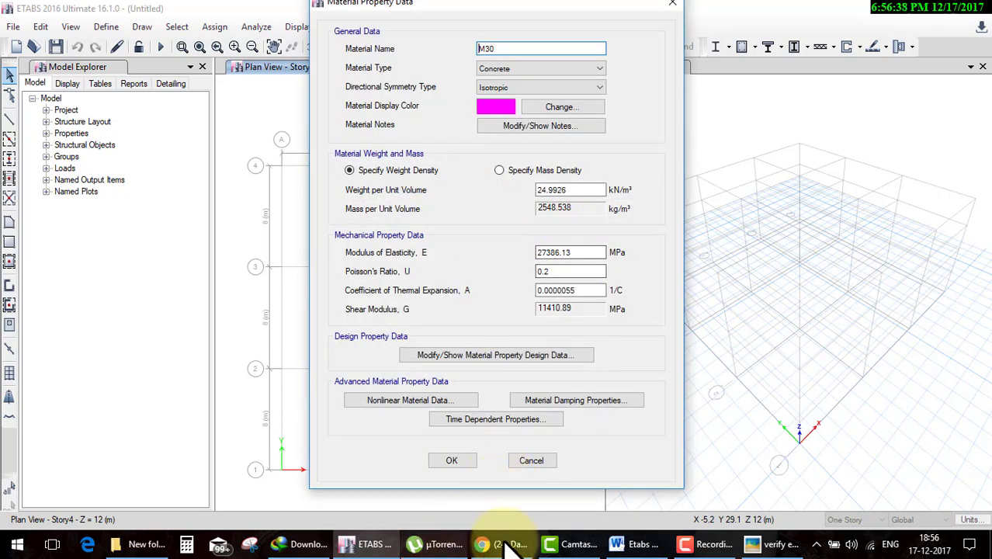
- Give the M30 concrete E = 25000 MPa and Poisson's ratio 0.2, and save it
left_click(632, 544)
left_click(636, 543)
left_click(766, 543)
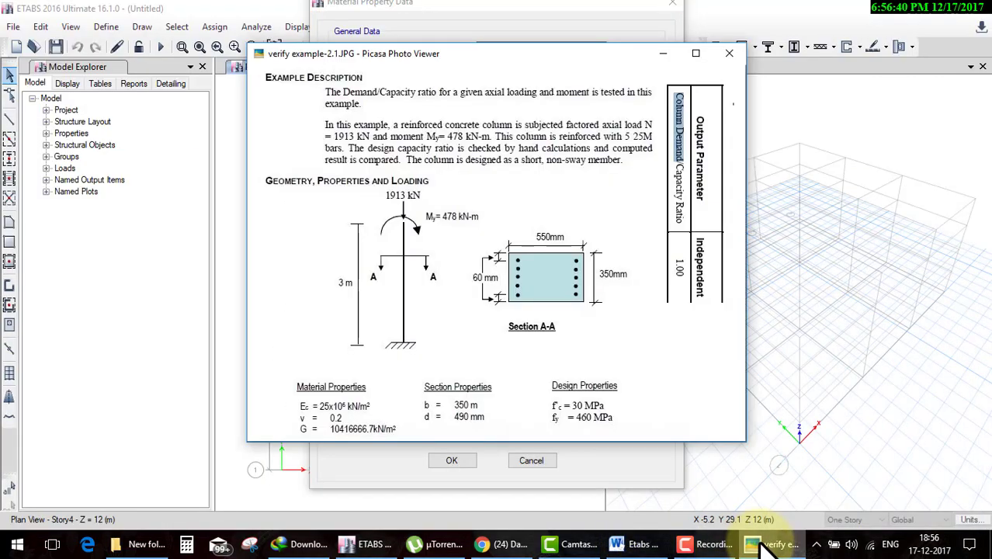
left_click(768, 545)
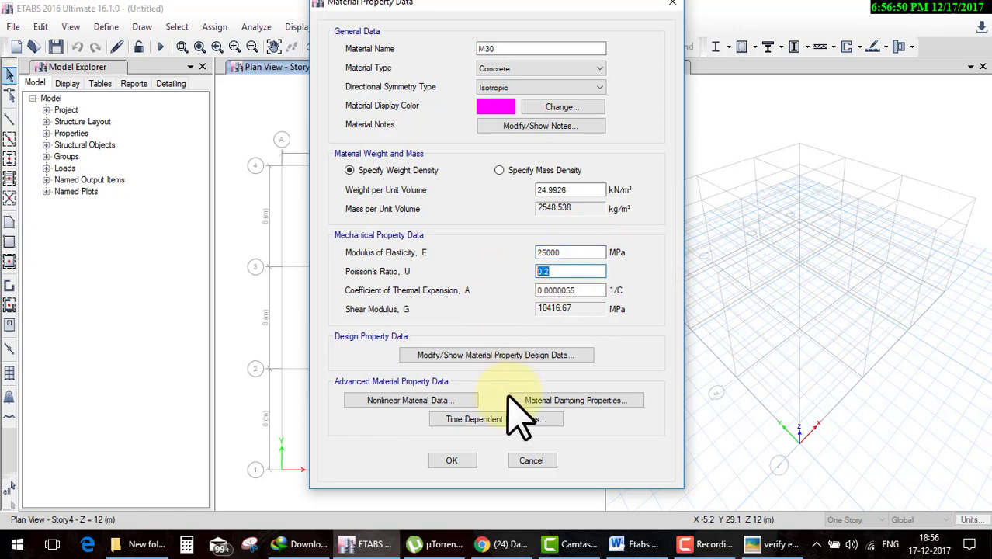
left_click(453, 460)
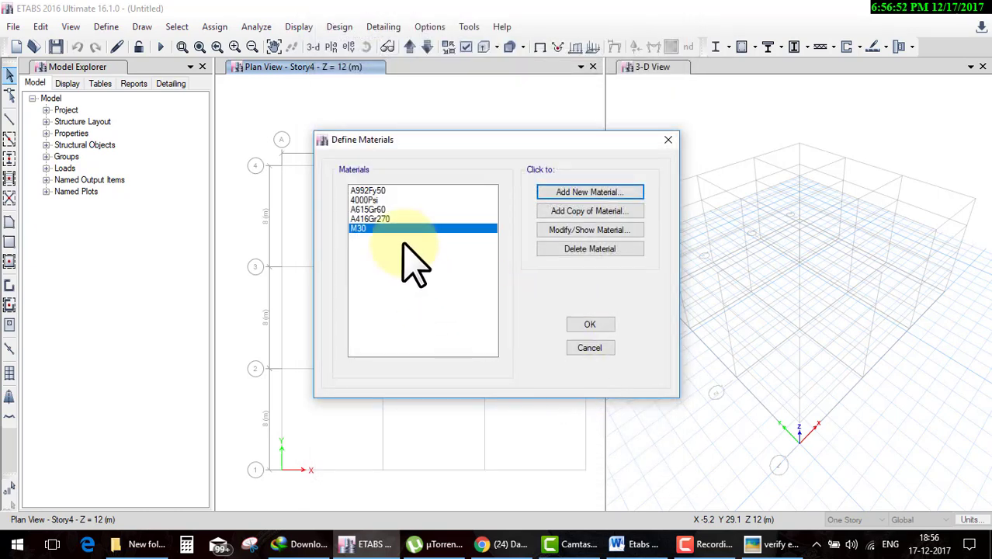
left_click(377, 233)
left_click(590, 324)
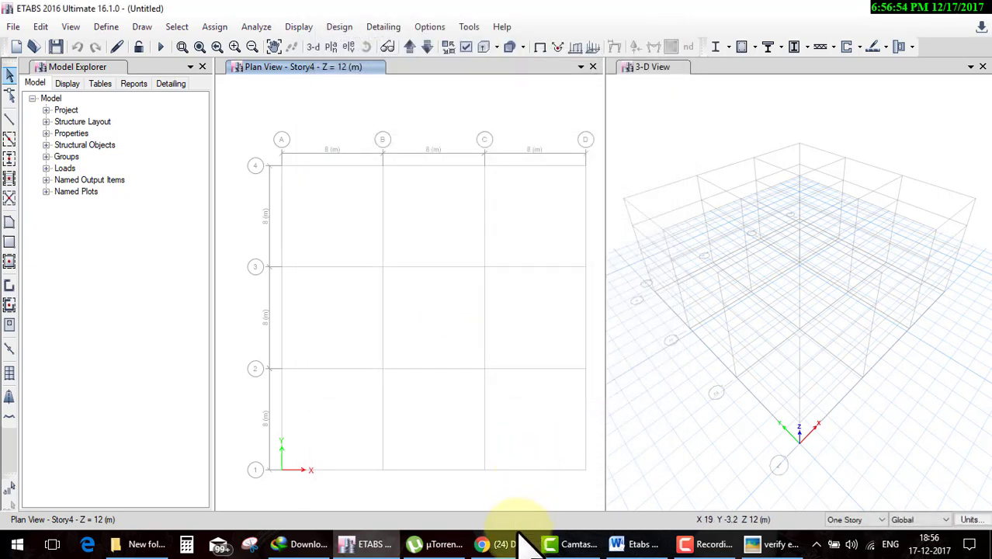
left_click(769, 544)
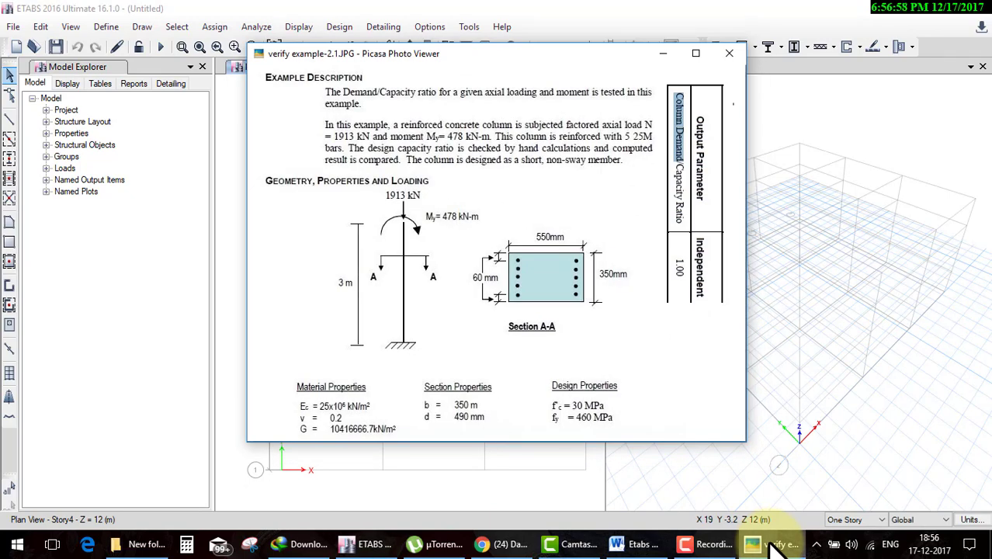
left_click(777, 547)
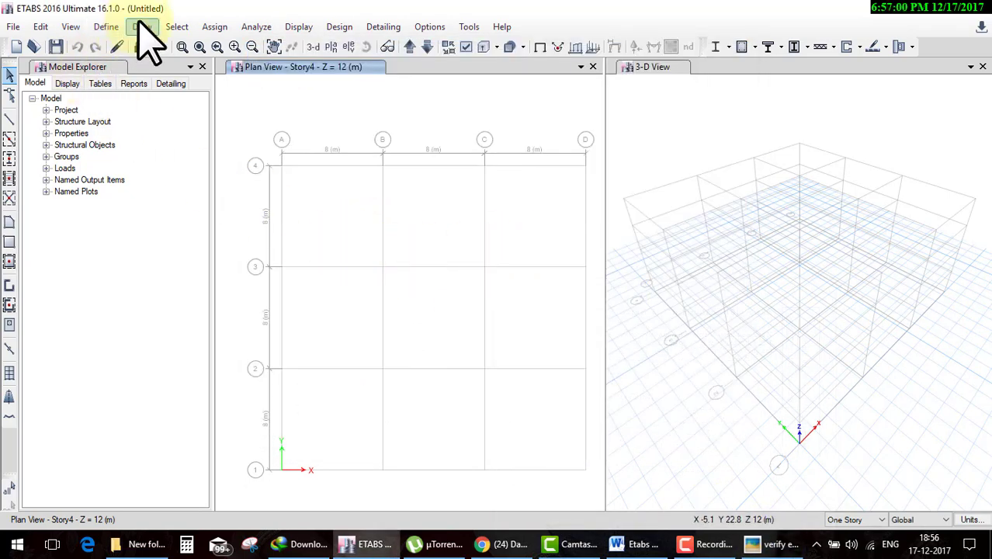
left_click(106, 27)
mouse_move(151, 69)
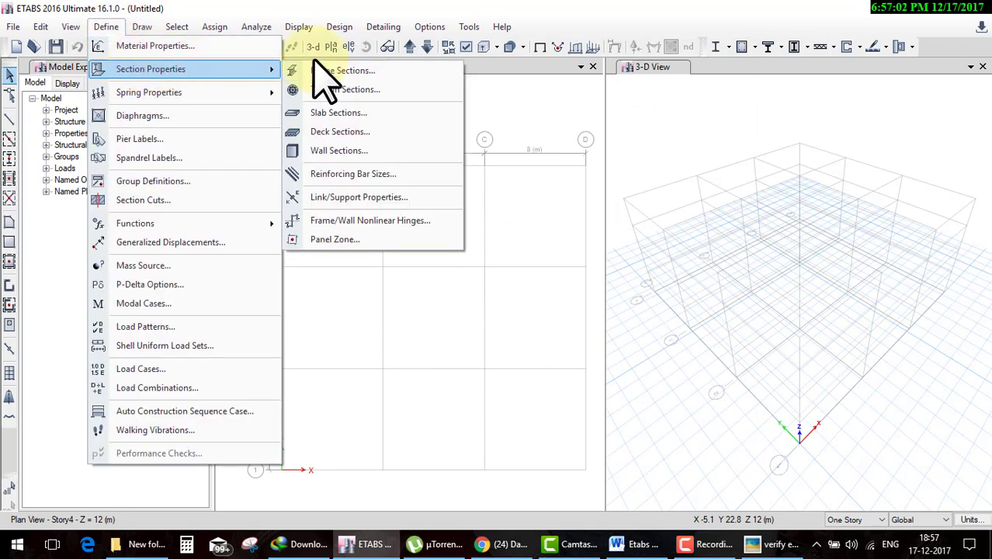
- Add a Concrete Rectangular frame section 'column', 350 mm deep, 550 mm wide, in M30
left_click(338, 70)
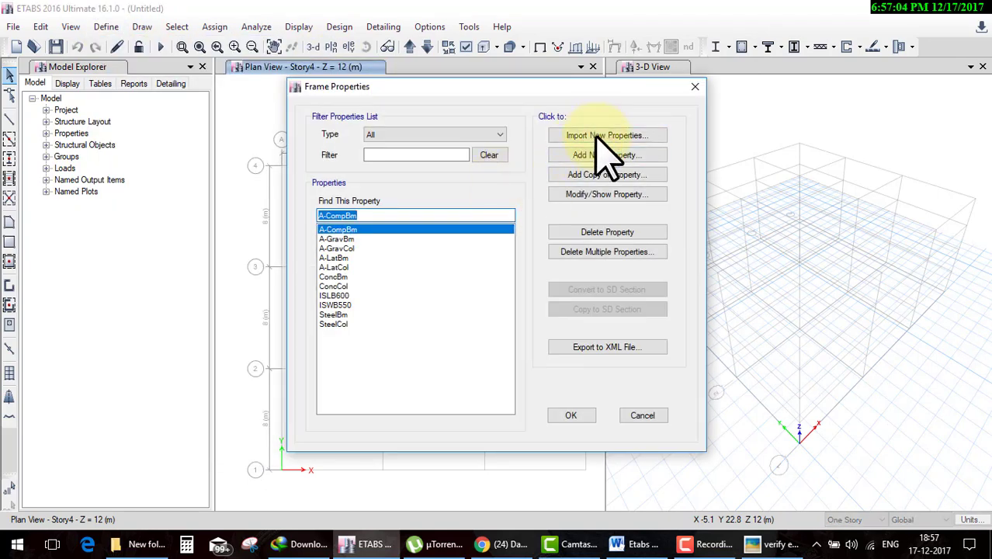
left_click(603, 156)
key("Escape")
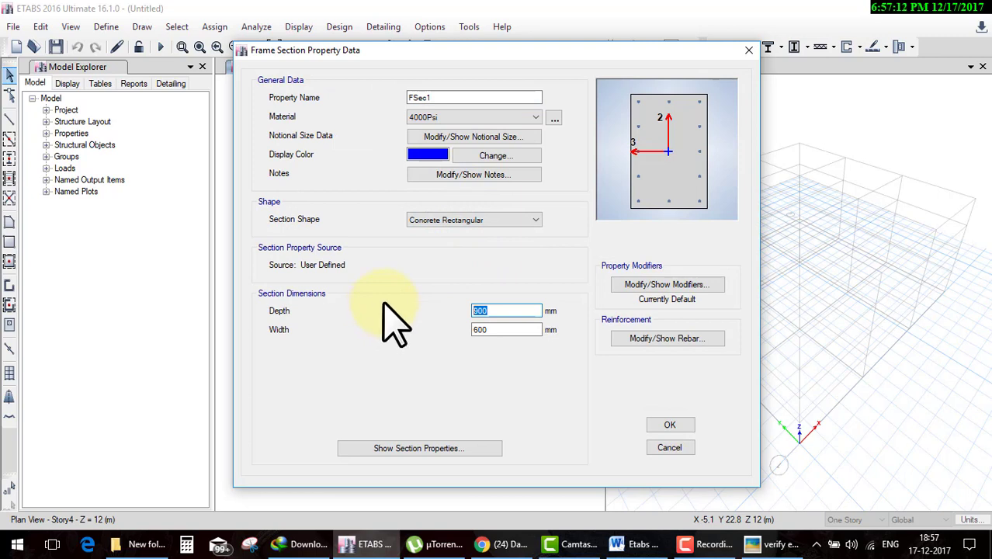
key("Tab")
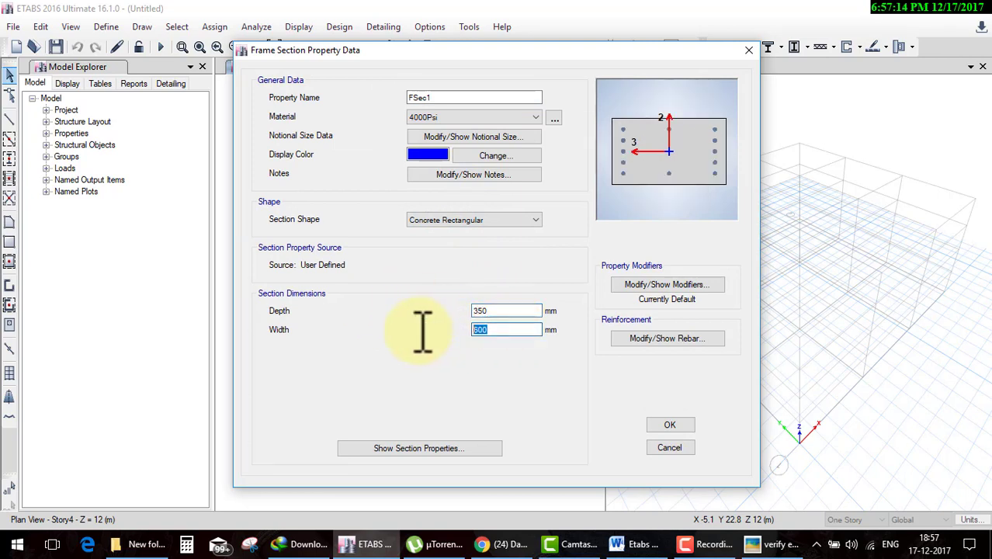
type("0")
left_click(464, 118)
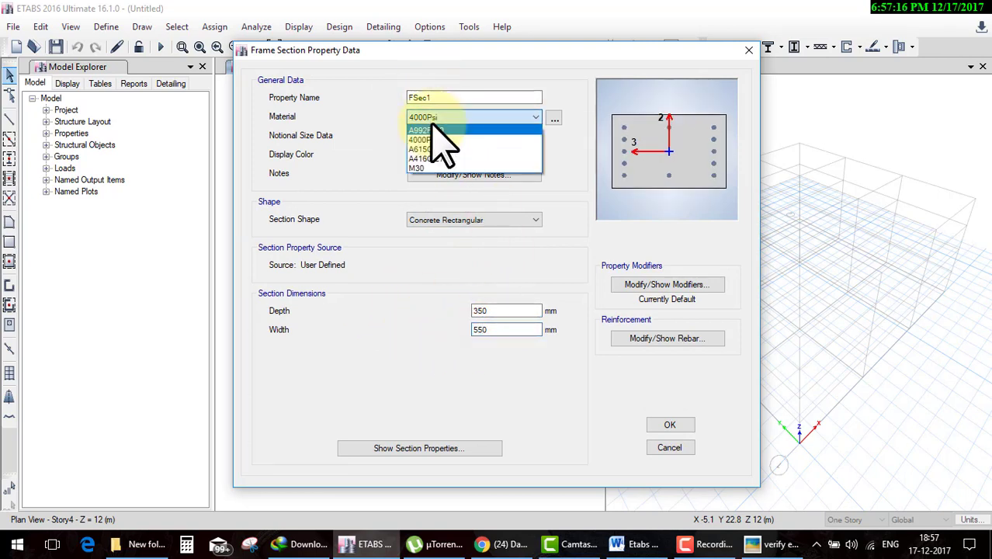
left_click(425, 167)
left_click_drag(431, 98, 416, 95)
type("column")
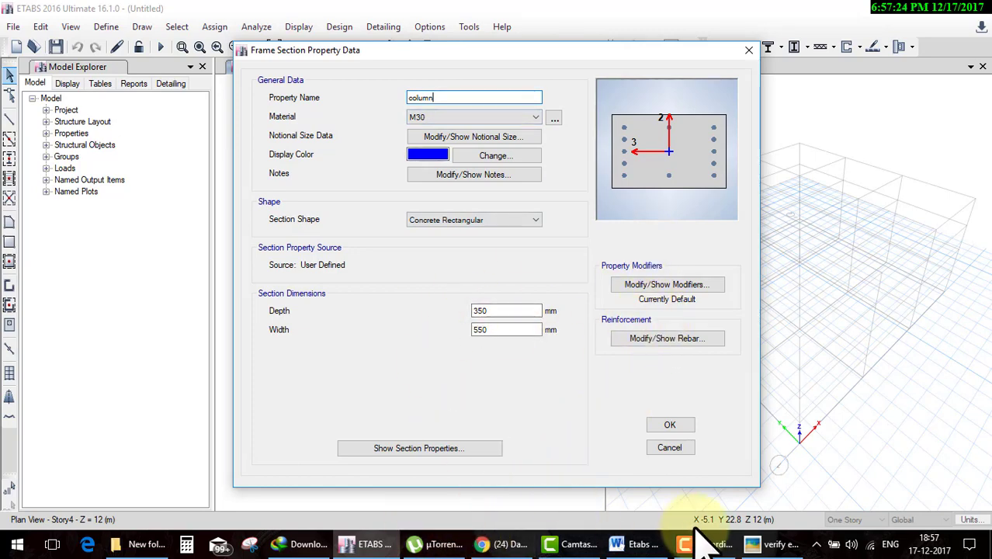
left_click(767, 546)
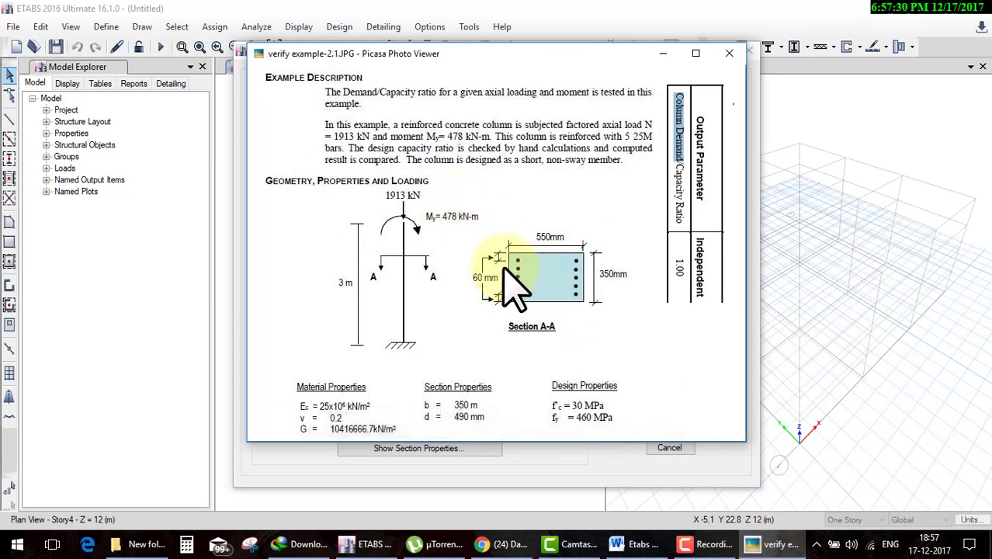
mouse_move(497, 419)
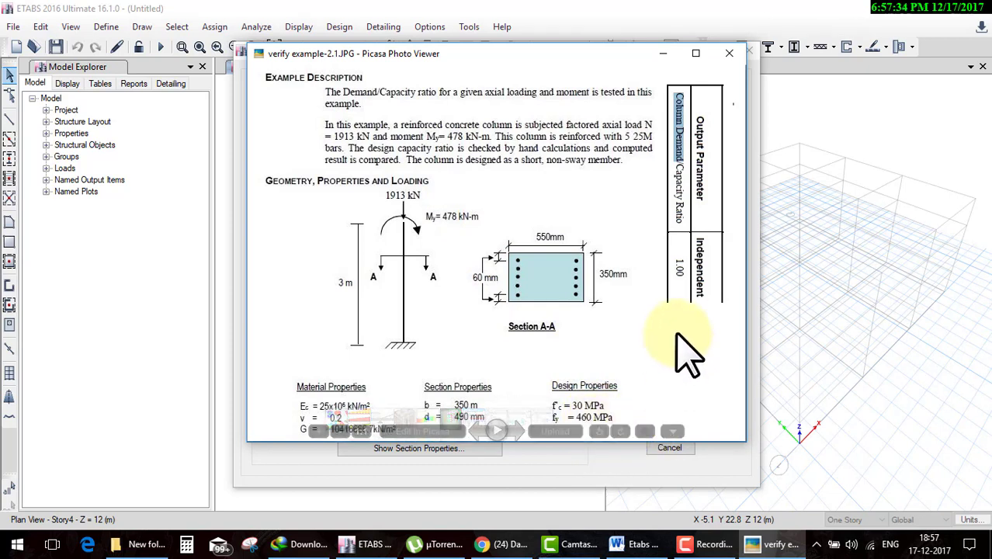
- Mark fy = 460 MPa and the 60 mm cover on the reference image, then minimize it
left_click_drag(569, 433, 591, 433)
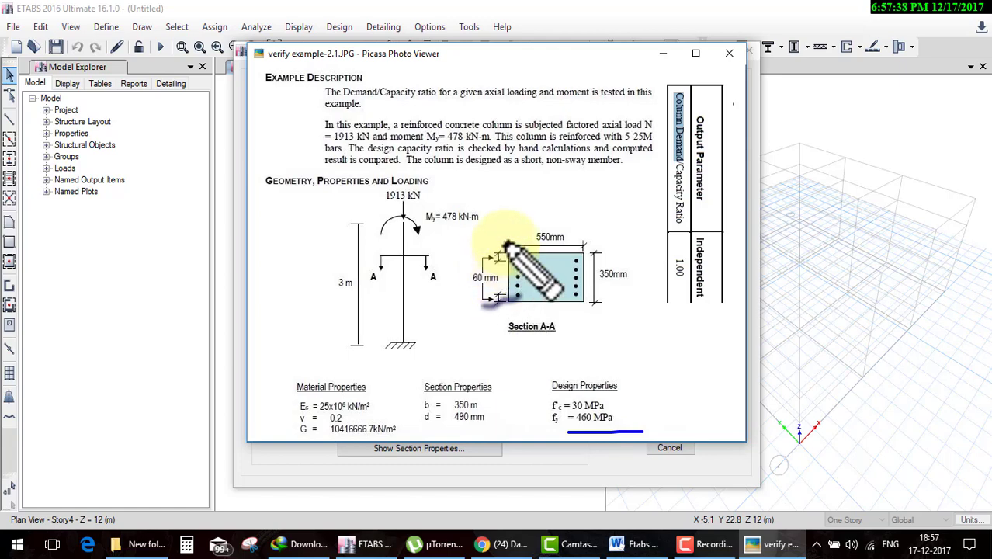
left_click_drag(494, 259, 484, 287)
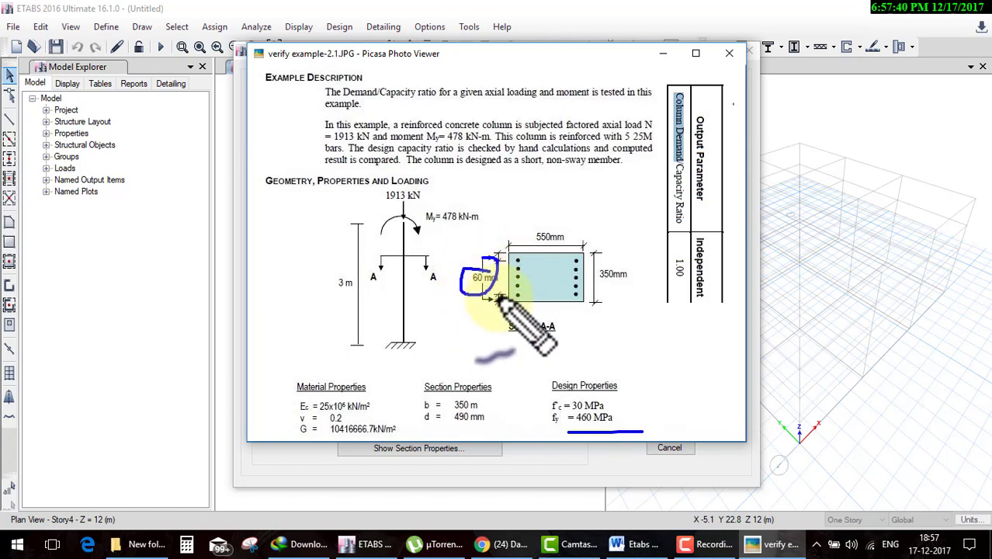
left_click(769, 544)
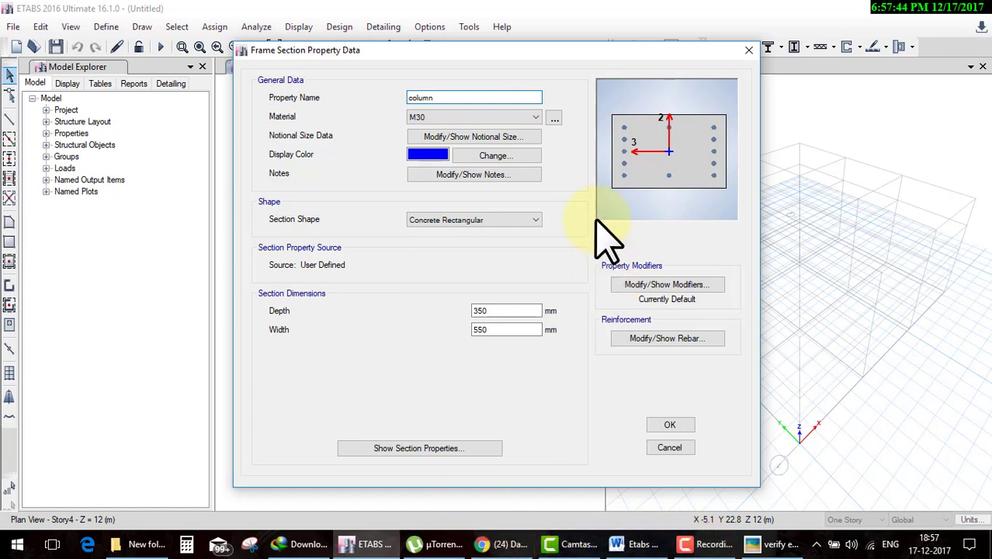
- Add a new Indian rebar material of grade HYSD 550 from the reinforcement settings
left_click(677, 345)
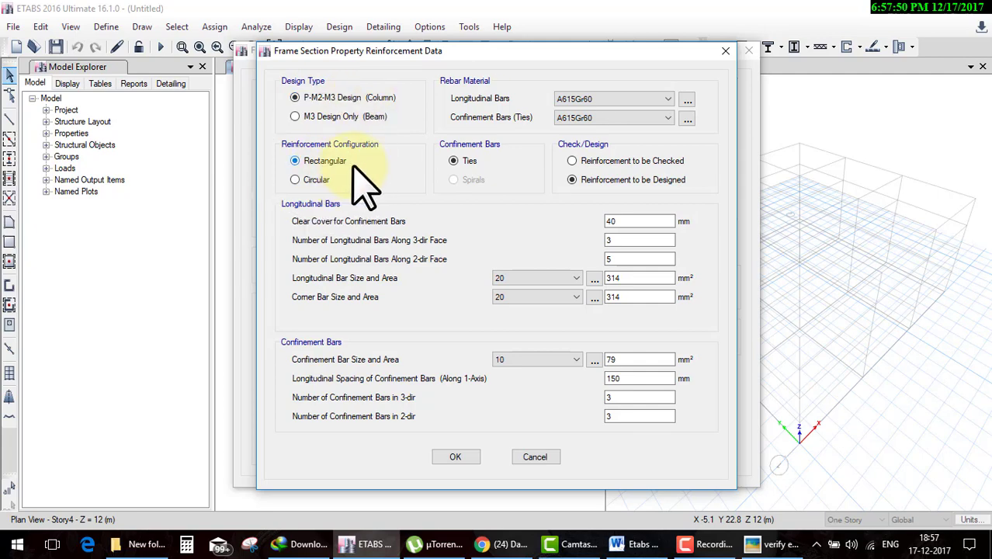
left_click(687, 100)
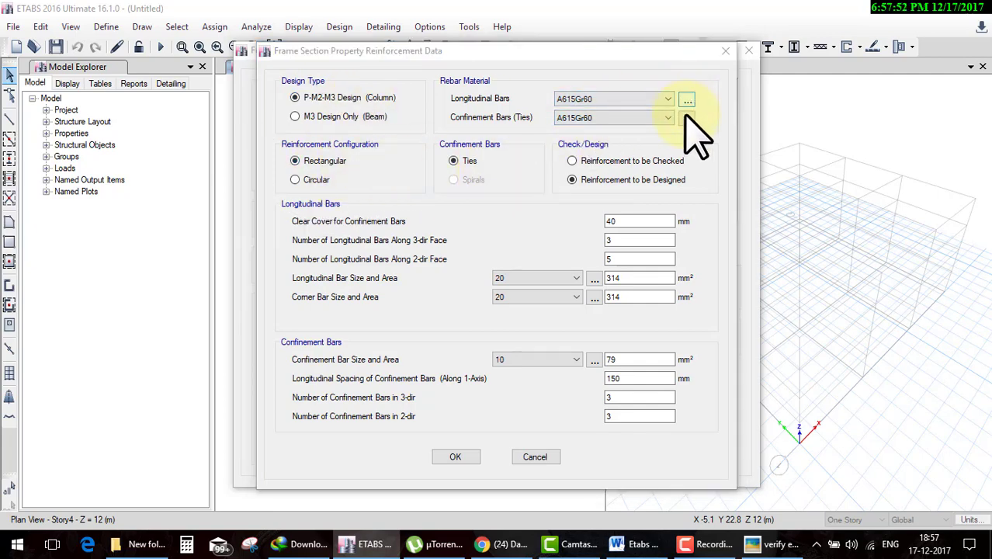
left_click(588, 192)
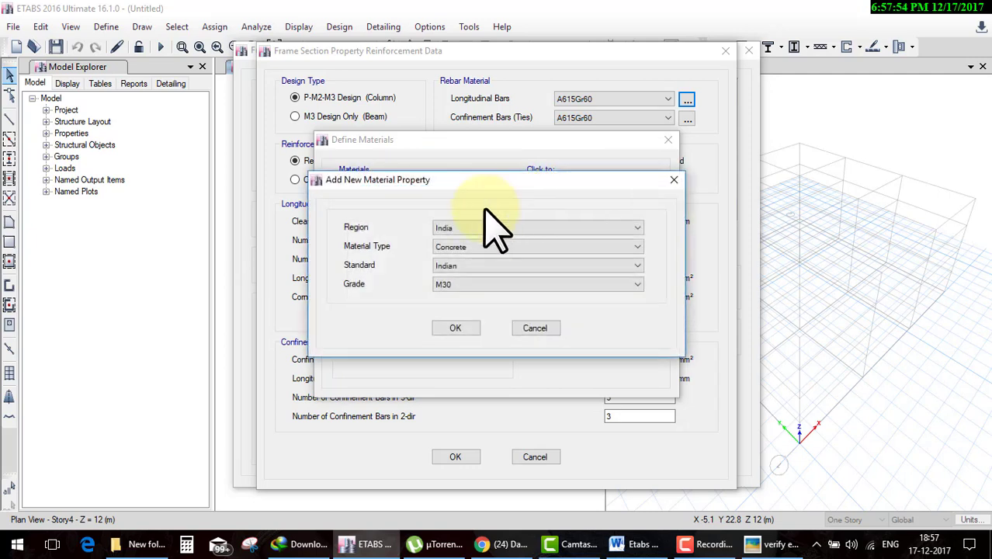
left_click(483, 249)
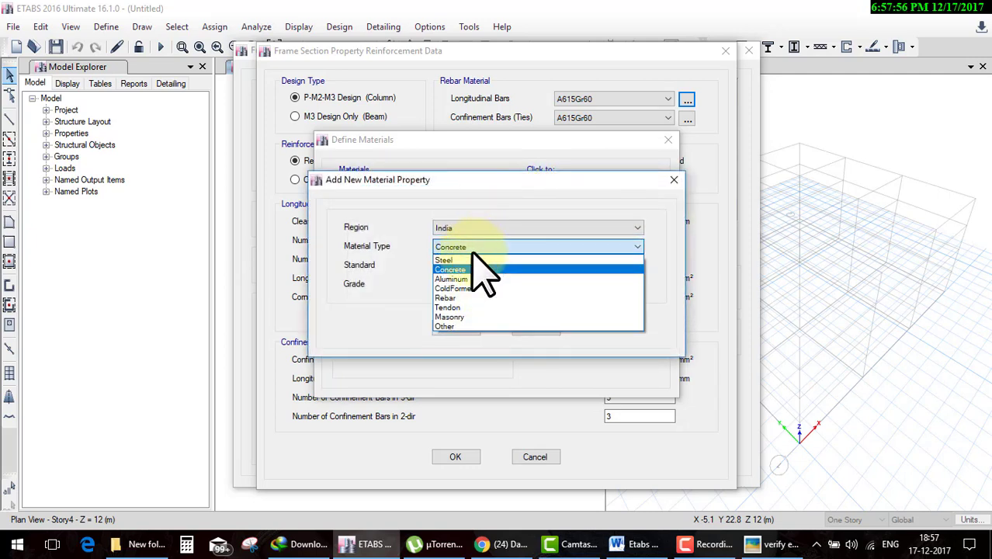
left_click(458, 298)
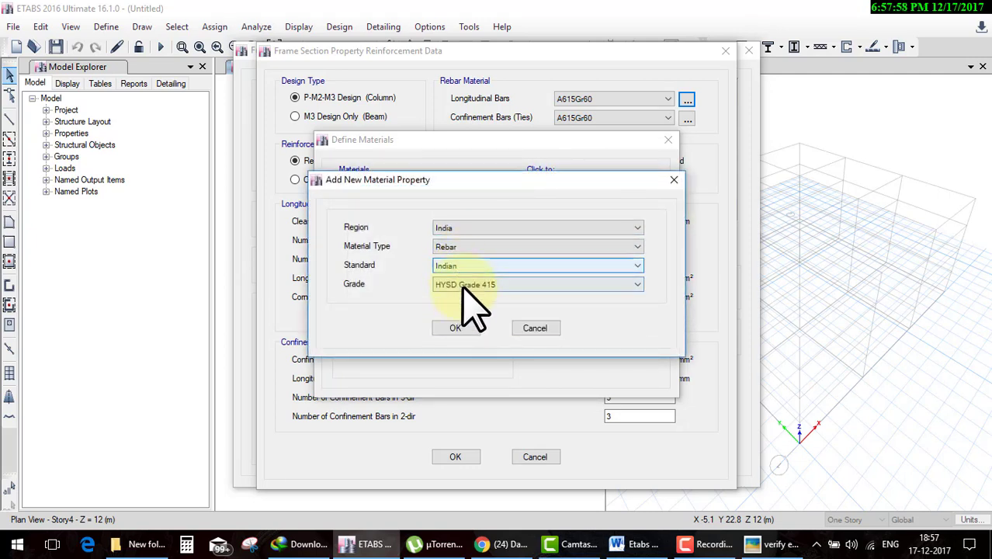
left_click(468, 288)
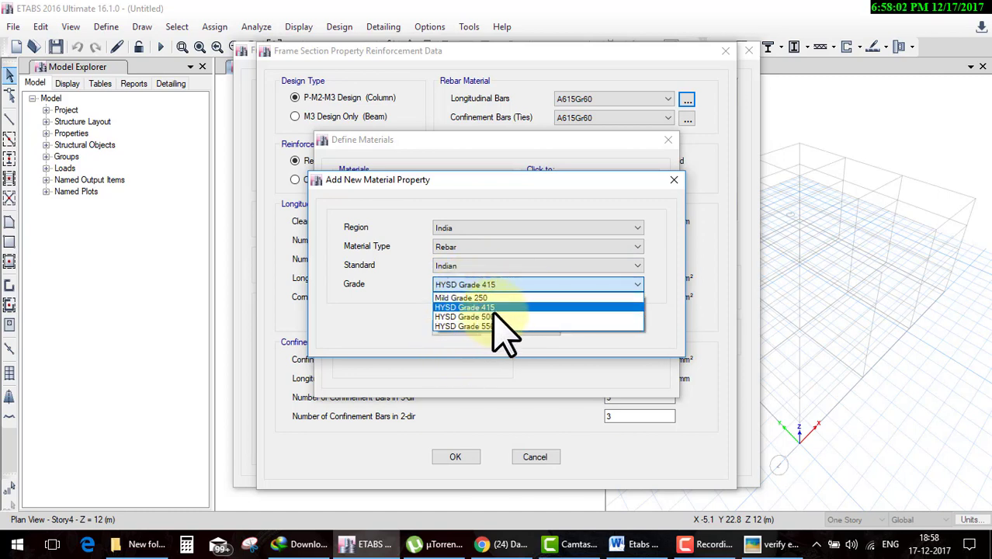
left_click(473, 326)
left_click(466, 328)
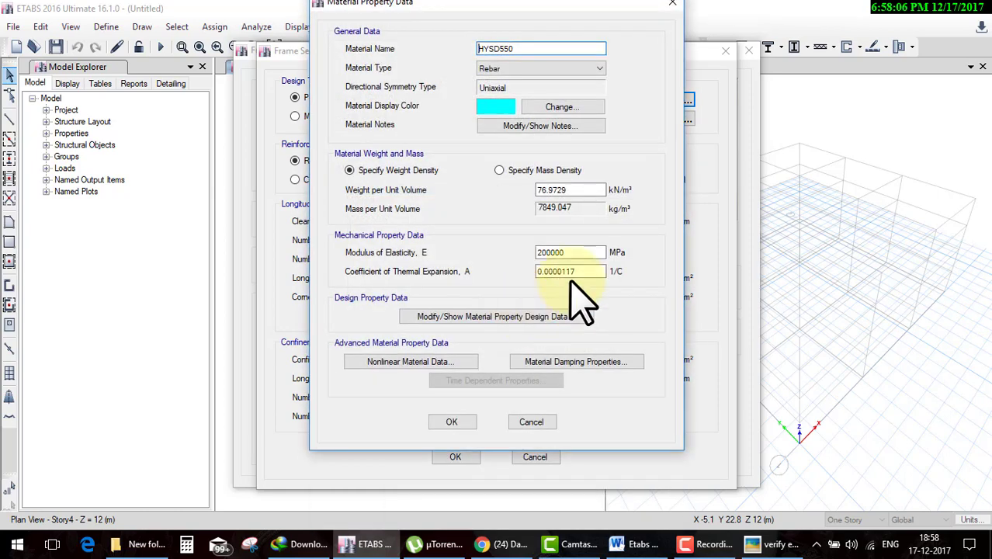
- Set the HYSD550 rebar's minimum yield strength to 460 MPa in its design data
left_click(506, 330)
type("640")
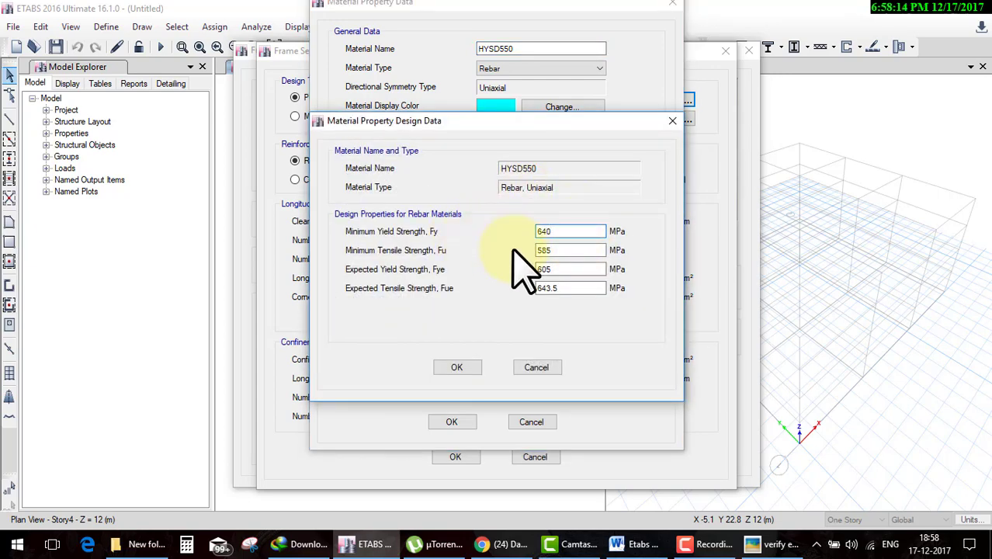
left_click(470, 365)
left_click(774, 546)
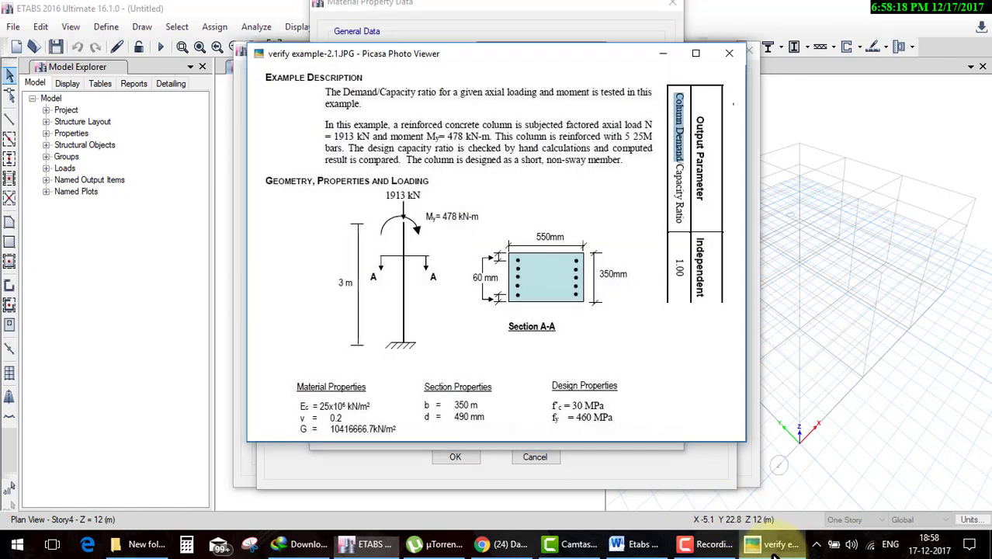
left_click(774, 546)
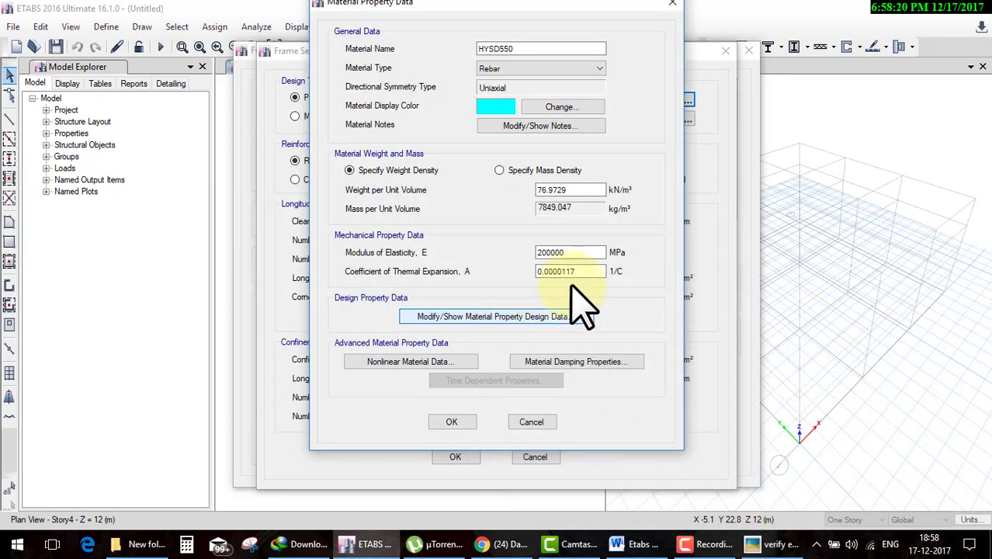
left_click(566, 330)
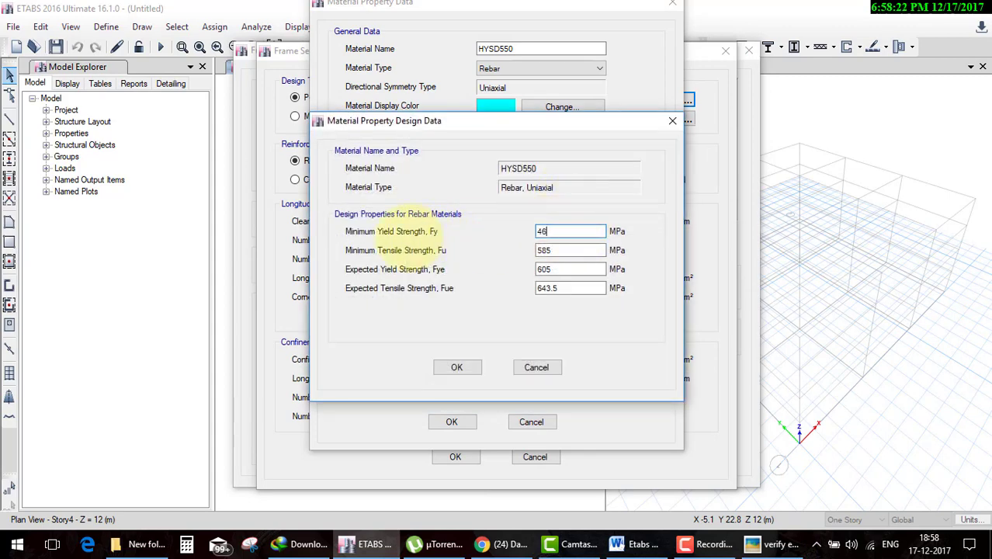
left_click(456, 367)
left_click(452, 422)
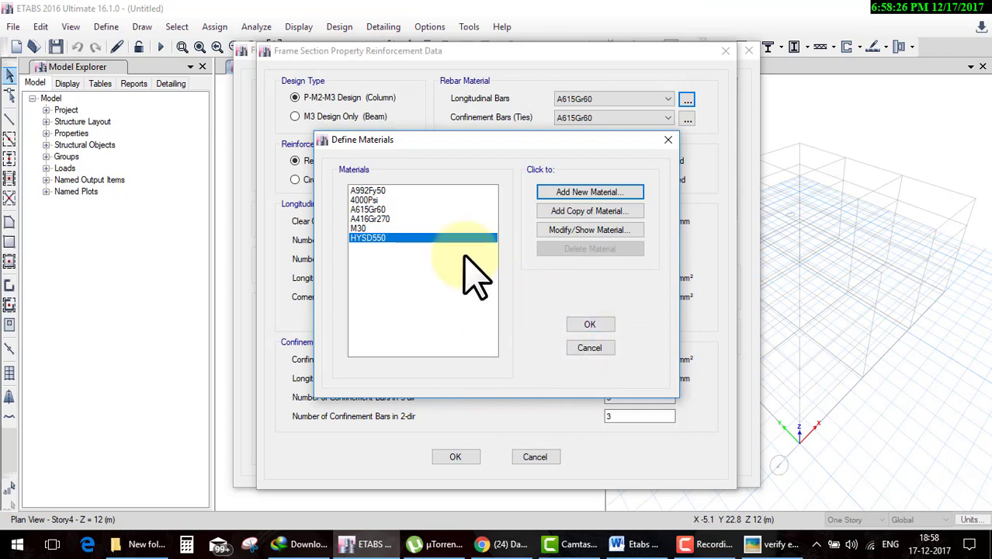
- Rename the HYSD550 rebar material to fy460
double_click(439, 237)
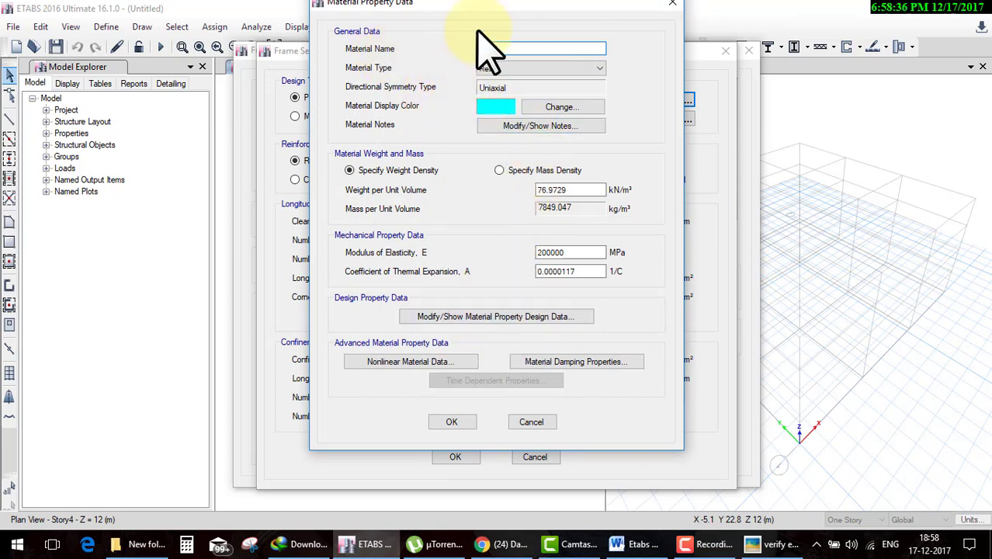
type("fy460")
left_click(455, 427)
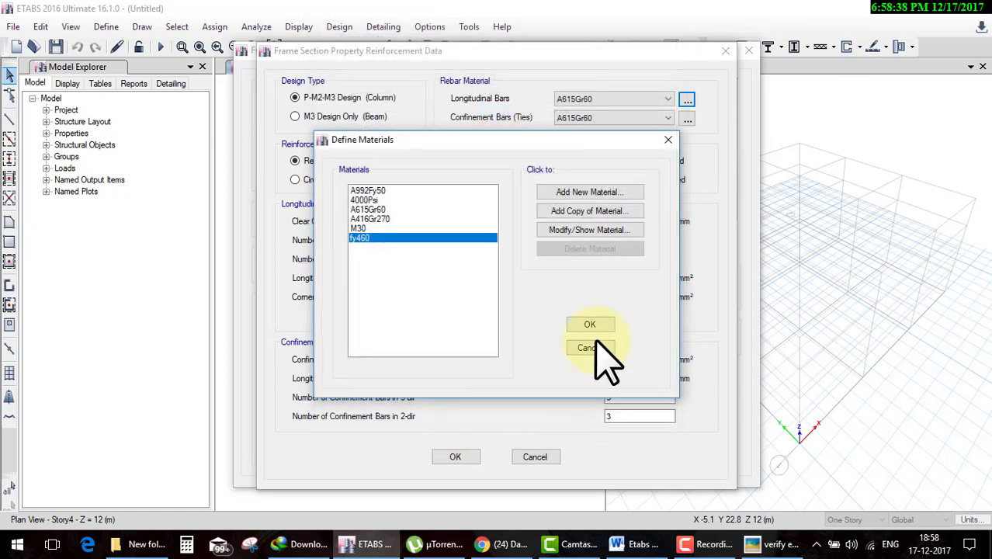
left_click(625, 100)
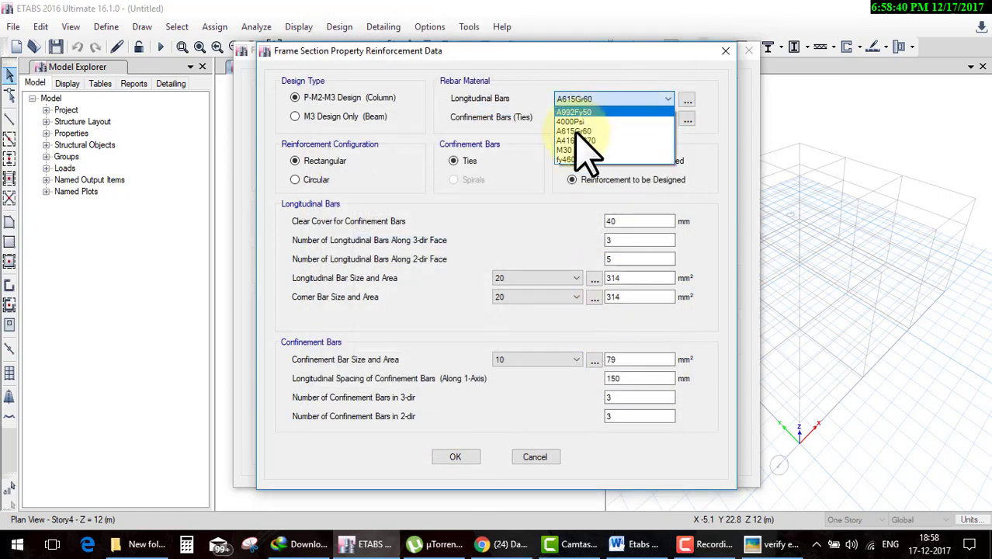
- Use fy460 for longitudinal and confinement bars with 60 mm clear cover, and save the section
left_click(582, 159)
left_click(605, 117)
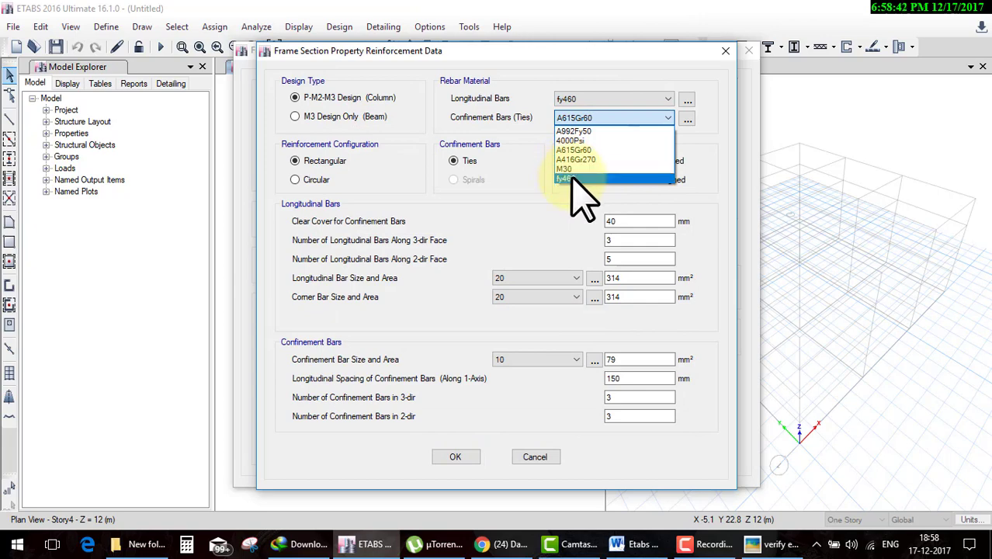
left_click(573, 179)
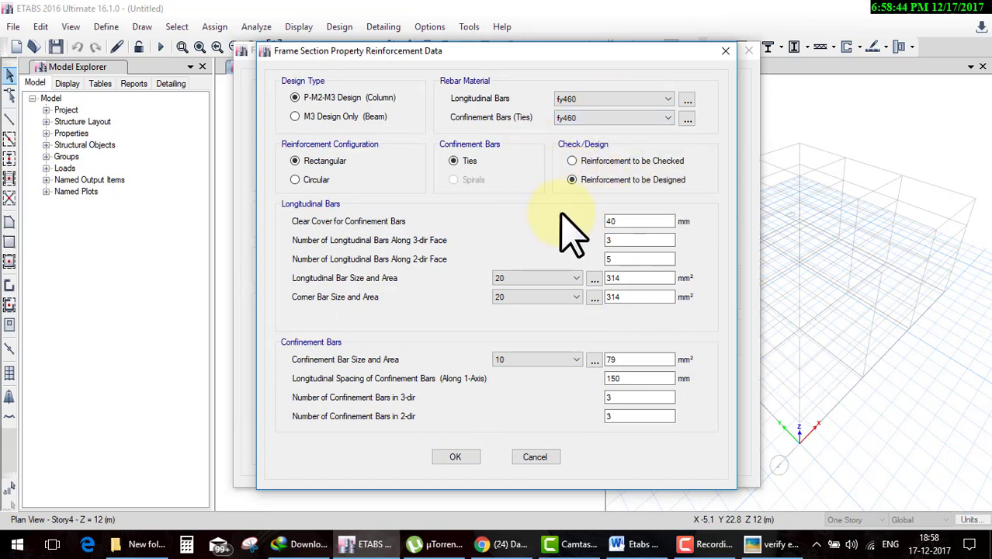
left_click(752, 545)
left_click(749, 546)
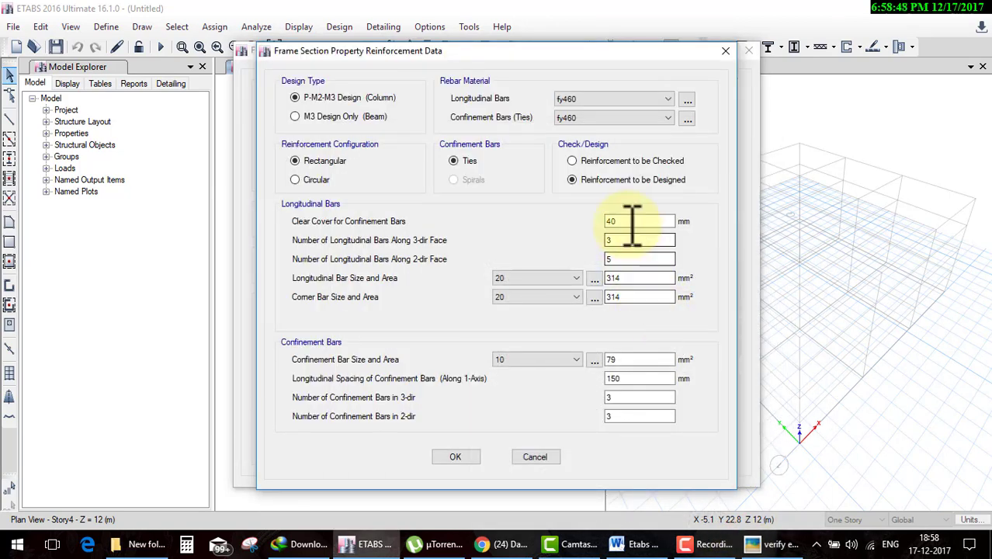
type("60")
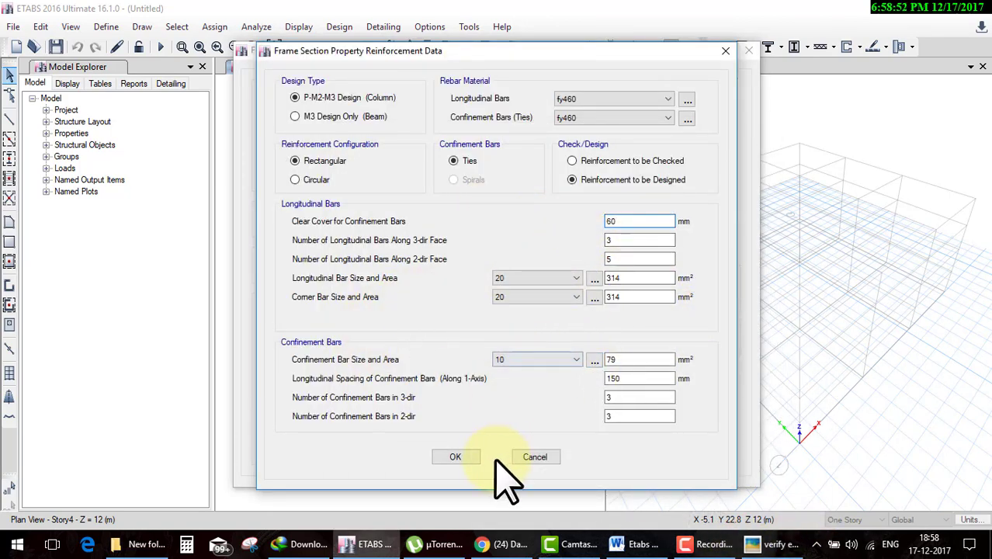
left_click(468, 459)
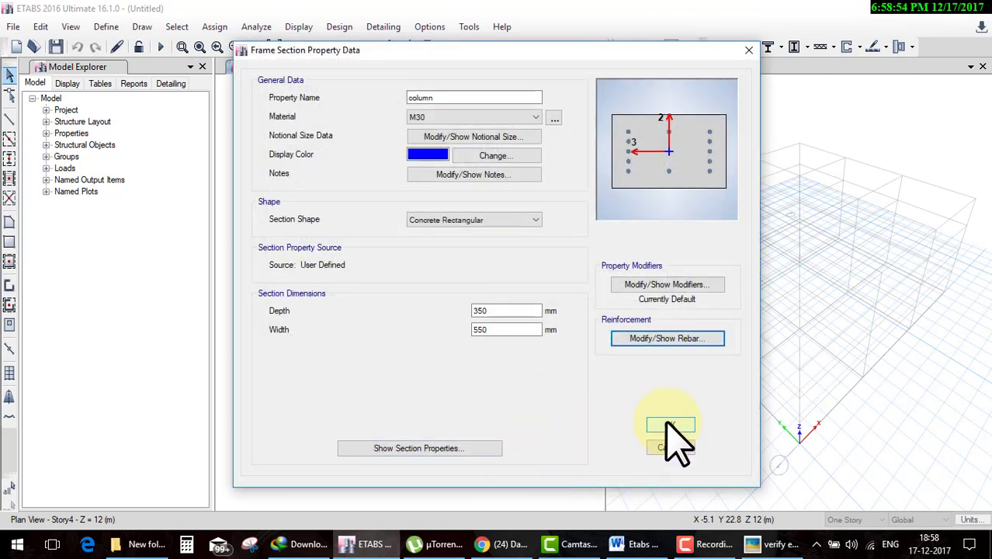
left_click(670, 426)
- Draw one column with the column section at grid A-4 and close the 3-D view
left_click(568, 412)
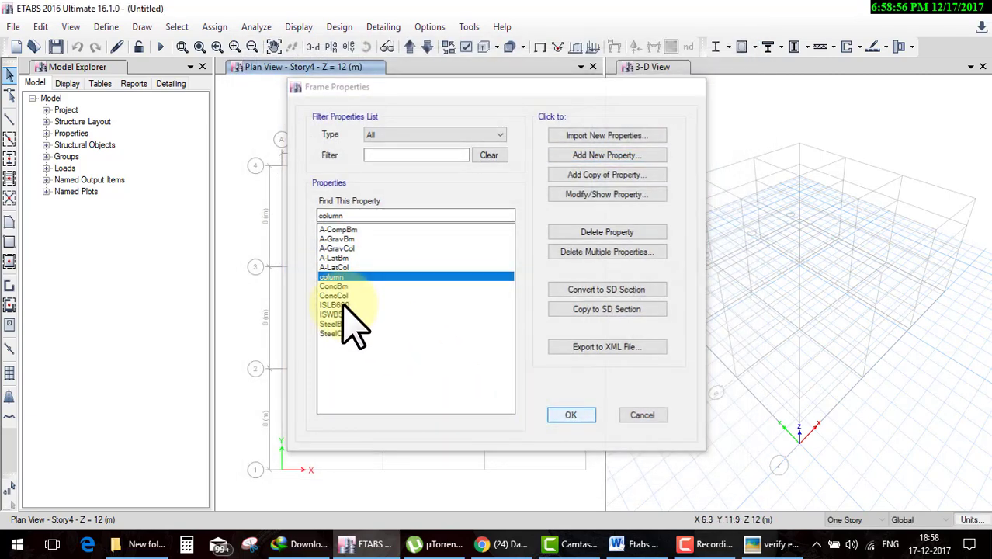
left_click(14, 158)
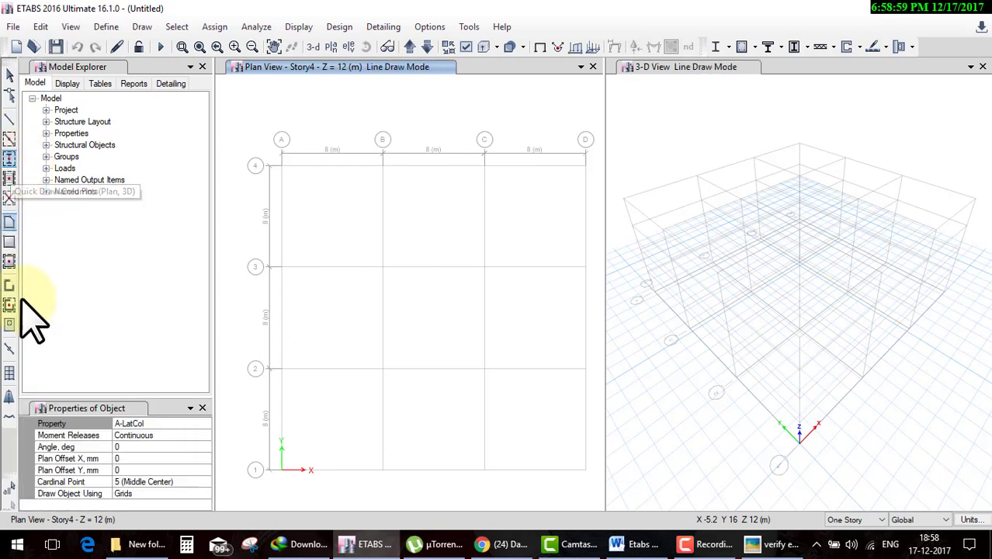
left_click(182, 436)
left_click(203, 424)
left_click(204, 423)
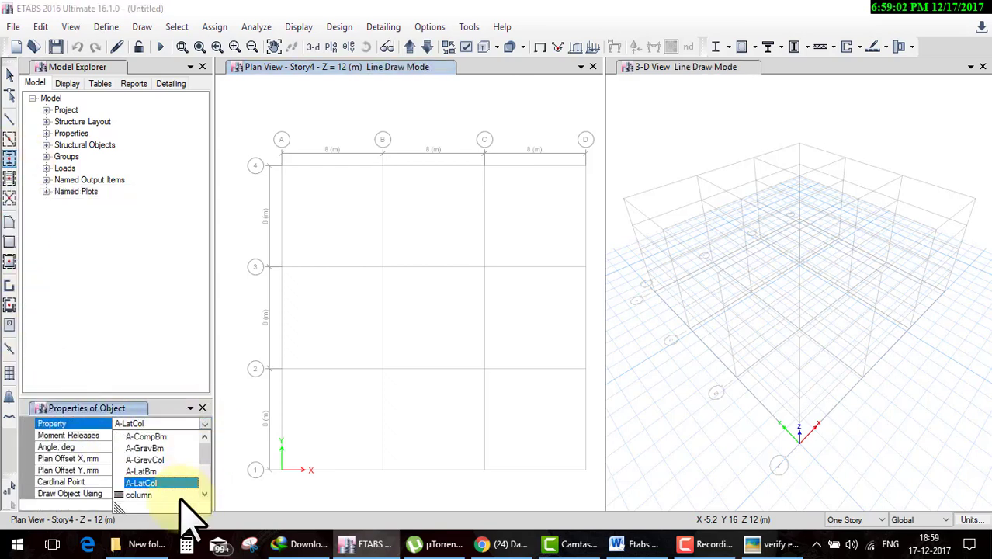
left_click(180, 497)
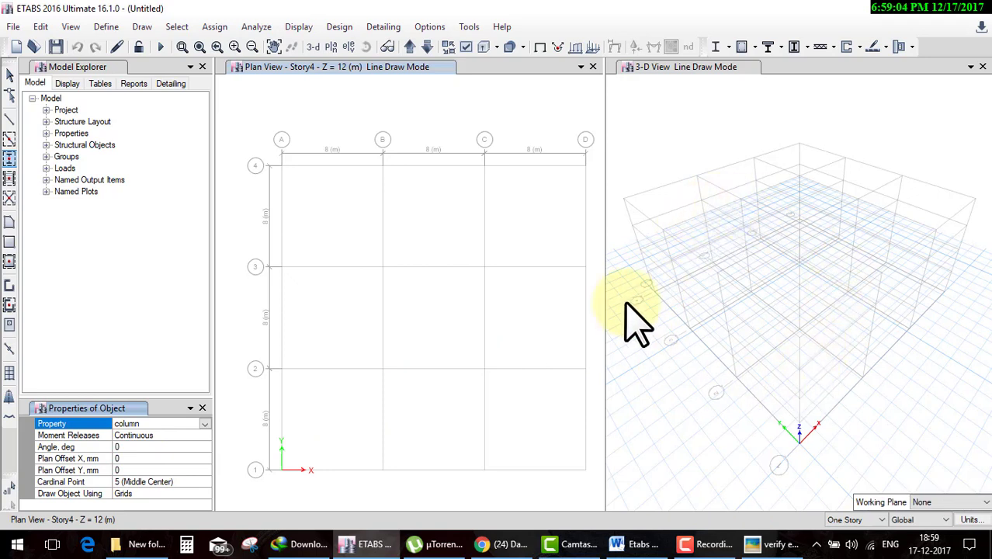
left_click(282, 164)
key("Escape")
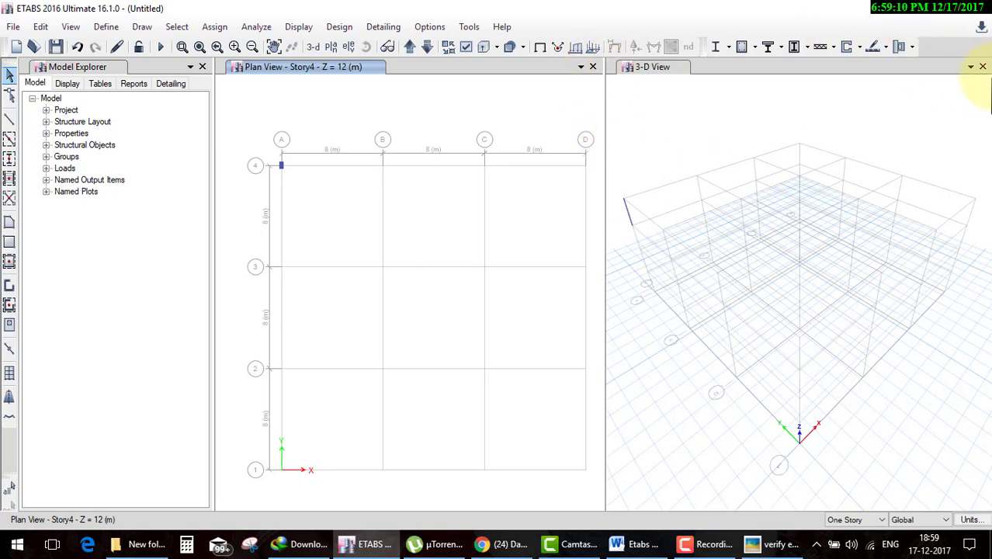
left_click(982, 67)
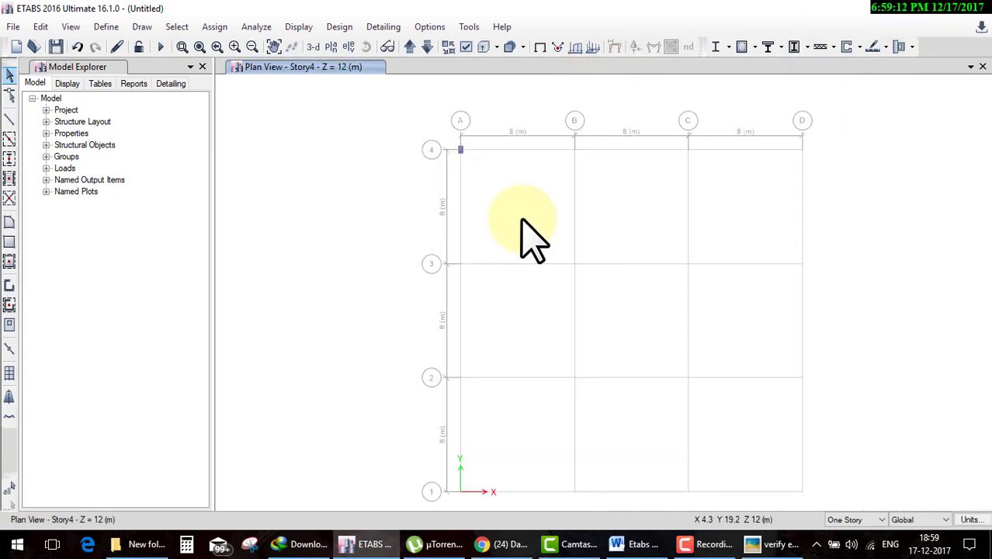
scroll(460, 148, "up", 5)
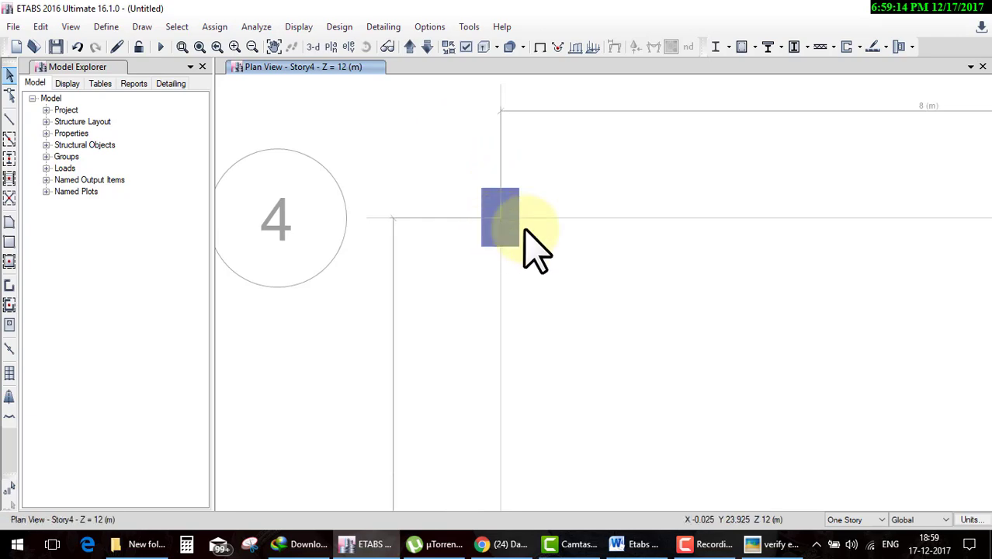
left_click(637, 543)
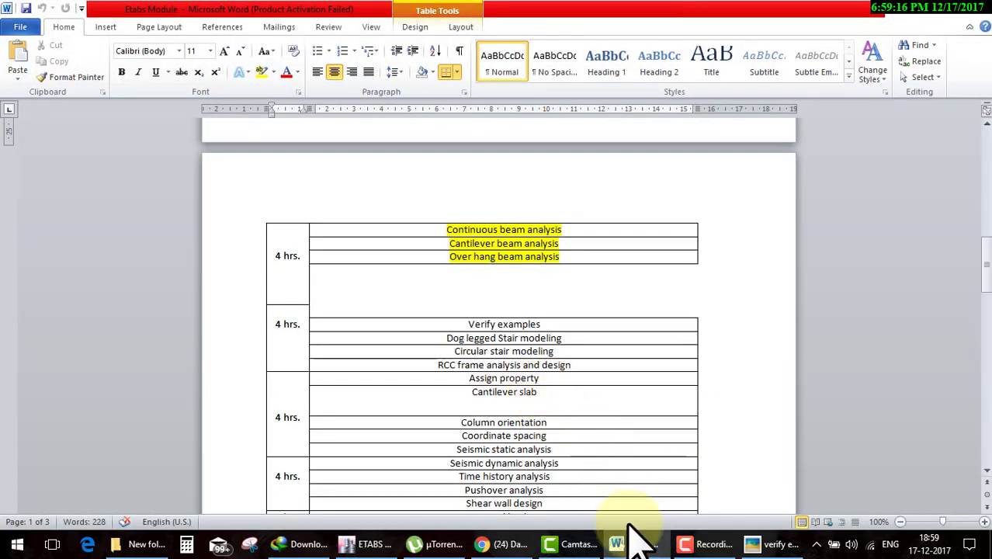
- Annotate the reference with an arrow to the capacity ratio and a 350 mm mark, then return to ETABS
left_click(632, 543)
left_click(769, 543)
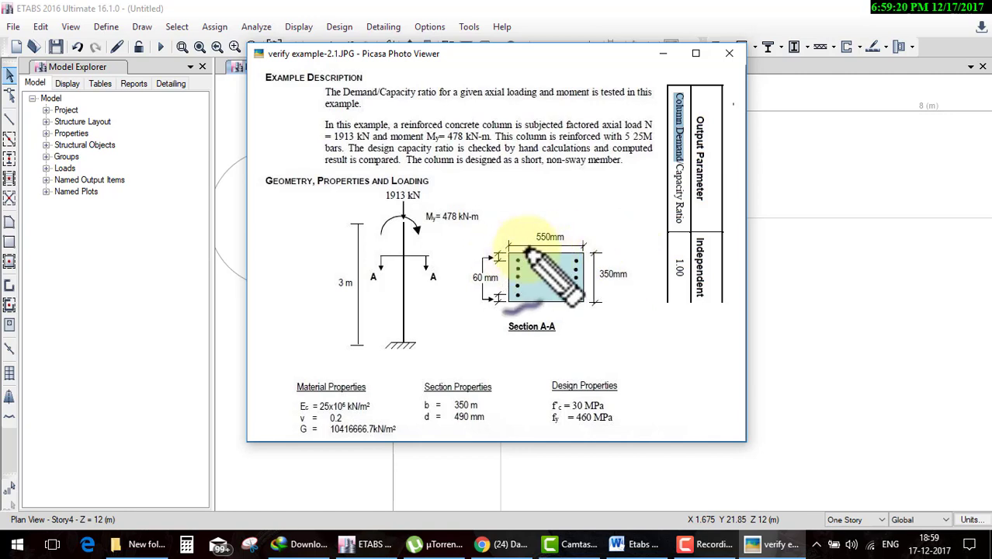
mouse_move(494, 232)
left_mouse_down()
mouse_move(695, 226)
mouse_move(636, 258)
left_mouse_up()
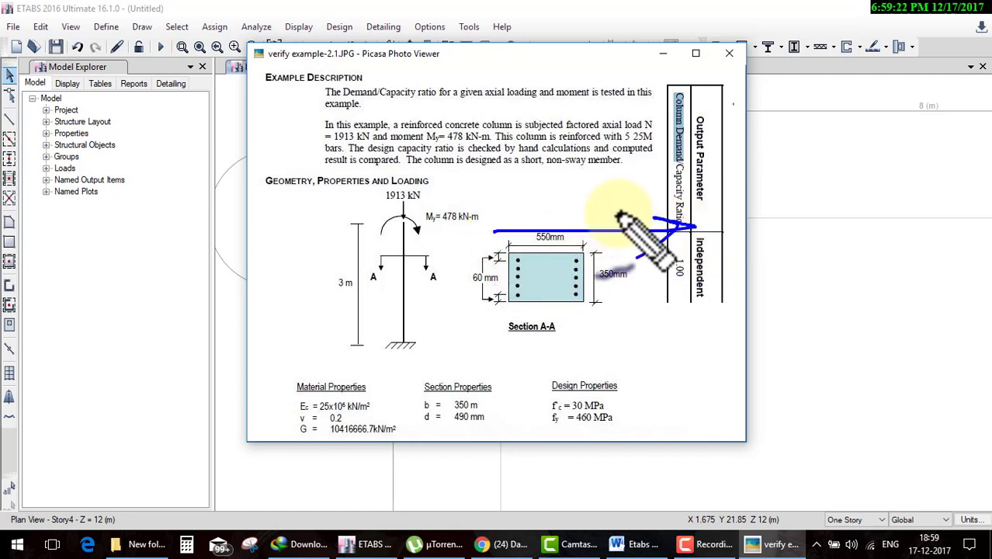
mouse_move(618, 195)
left_mouse_down()
mouse_move(629, 326)
mouse_move(651, 297)
left_mouse_up()
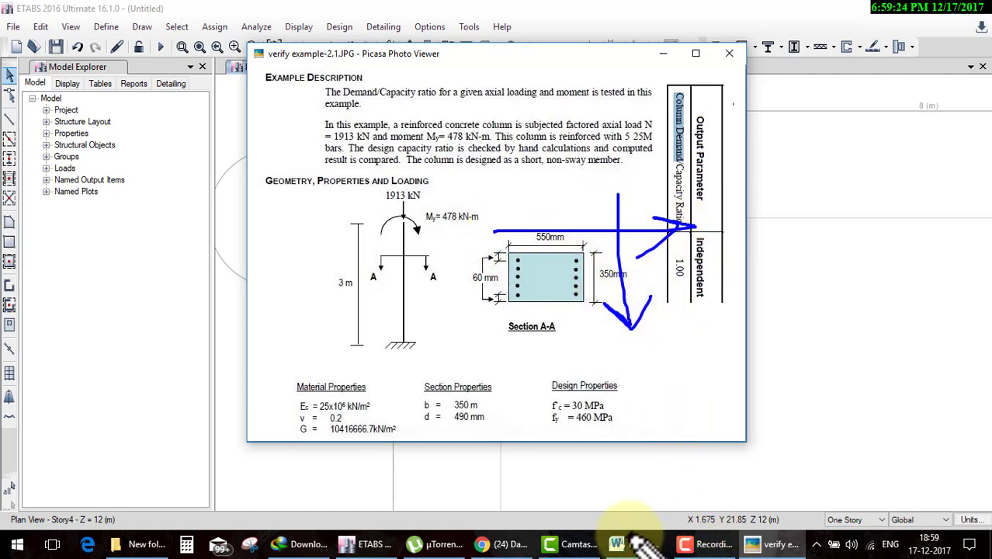
left_click(369, 544)
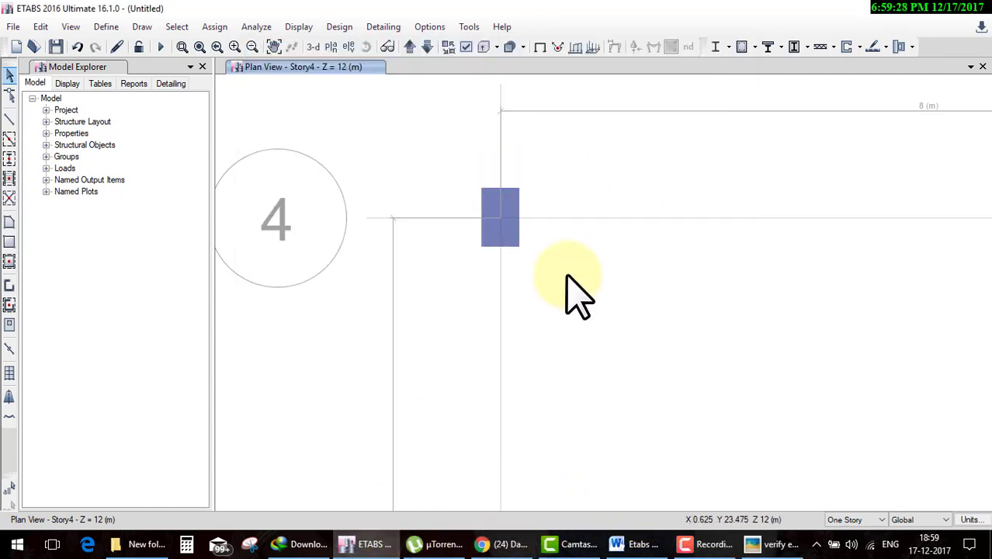
- Delete the column at grid A-4 and draw a new 90° column there, then select it
left_click_drag(445, 157, 554, 268)
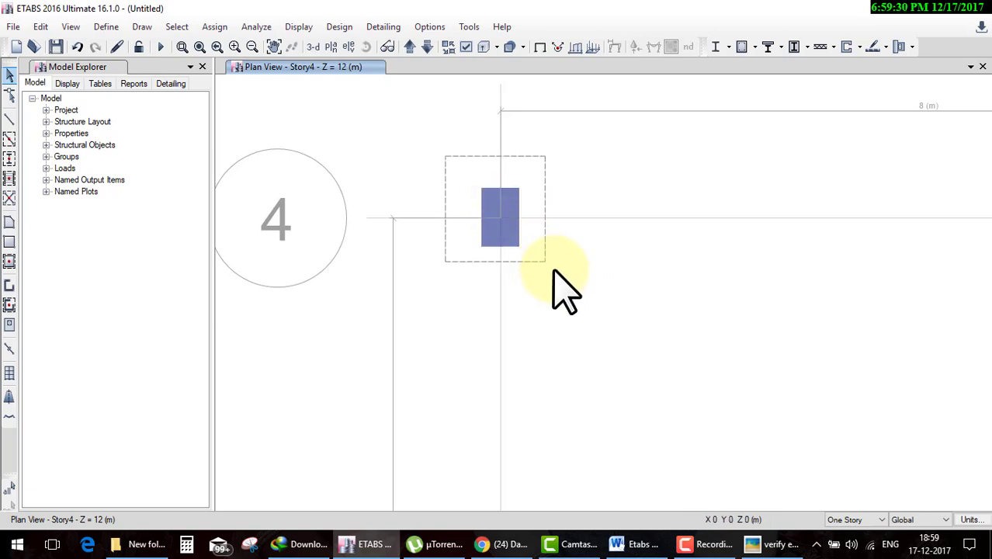
key("Delete")
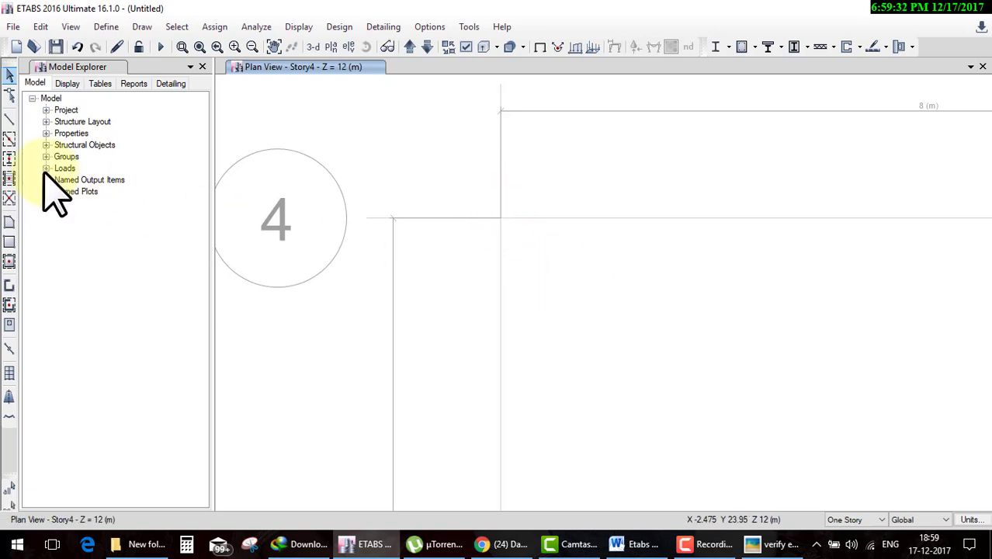
left_click(9, 159)
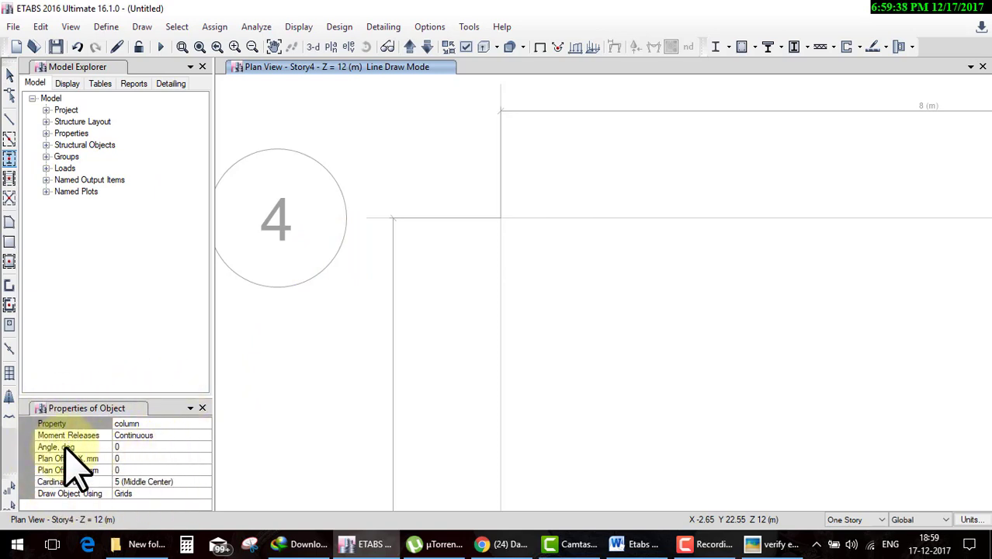
left_click(129, 448)
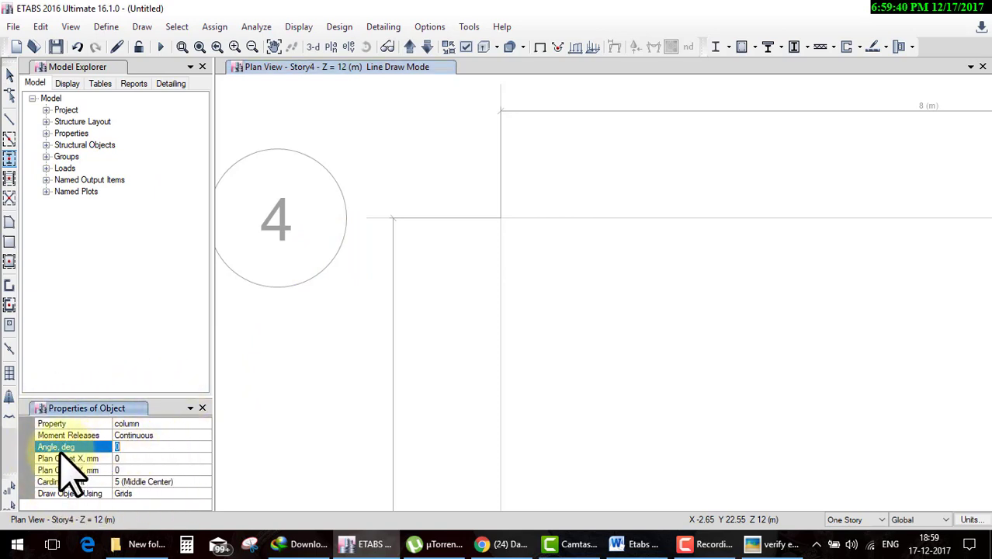
type("90")
left_click(120, 458)
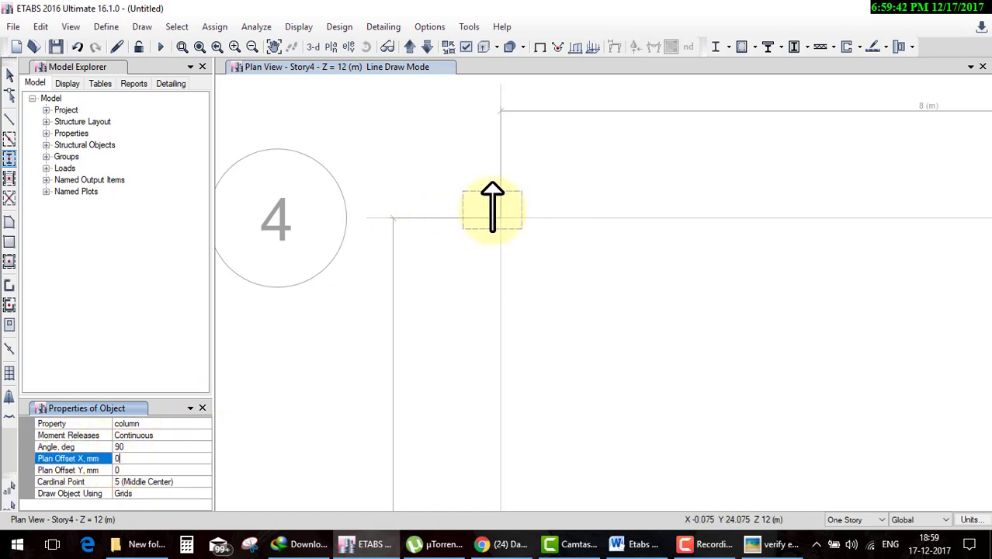
left_click(500, 217)
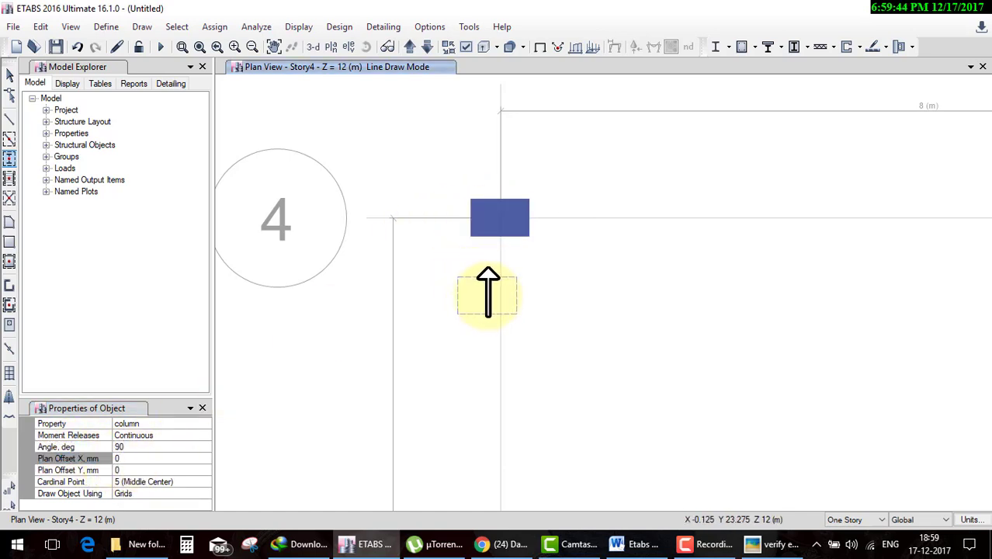
key("Escape")
left_click_drag(455, 181, 571, 281)
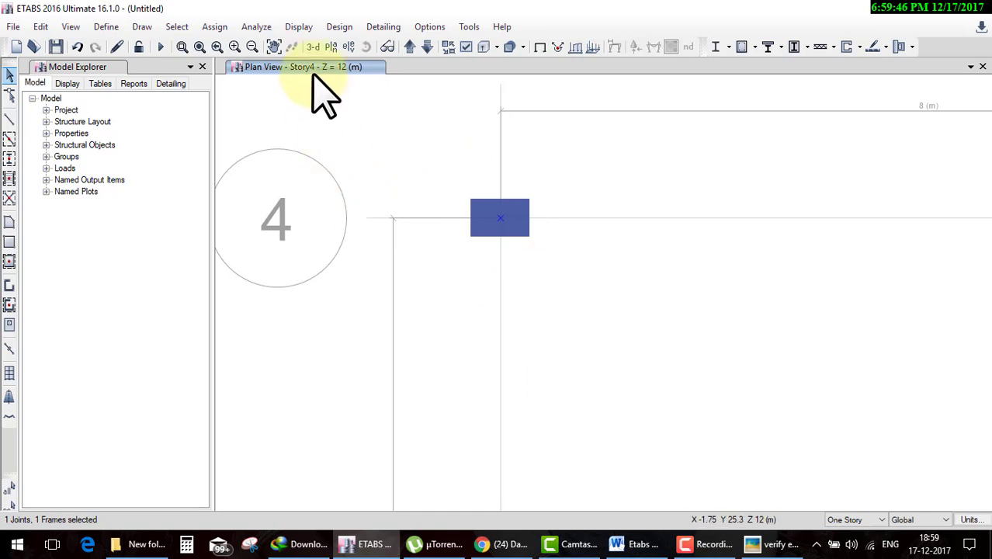
- Switch to the grid line 4 elevation showing only the selected column
left_click(348, 46)
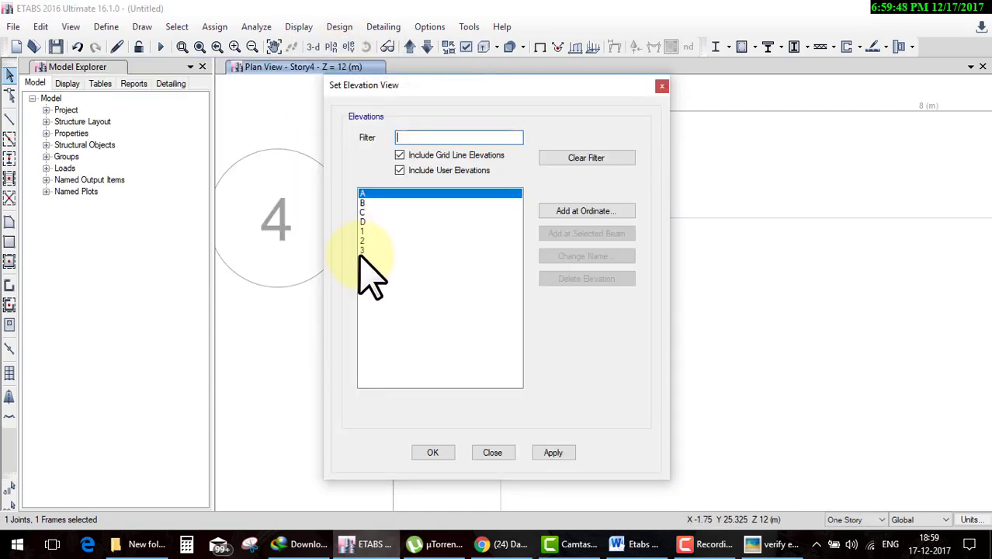
left_click(361, 258)
left_click(435, 452)
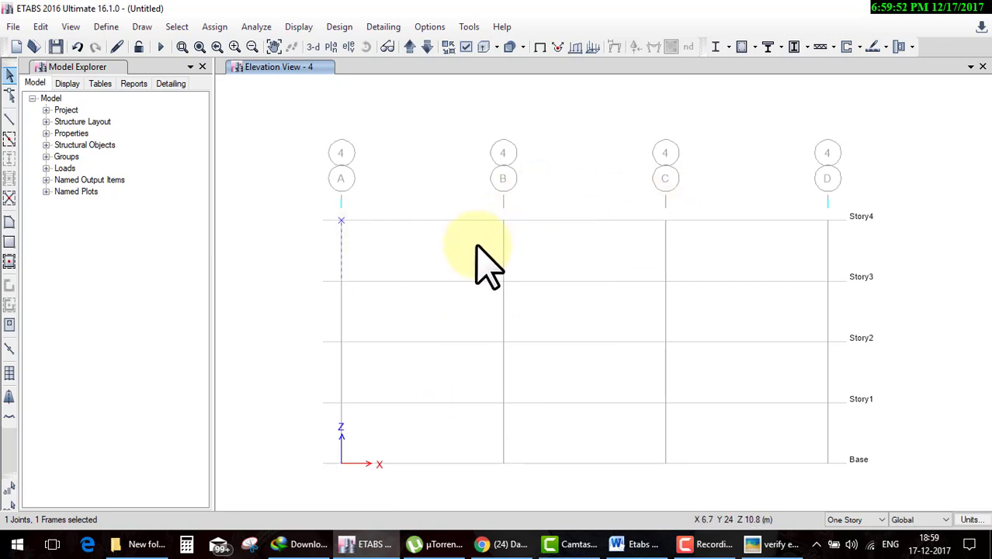
right_click(424, 239)
left_click(513, 317)
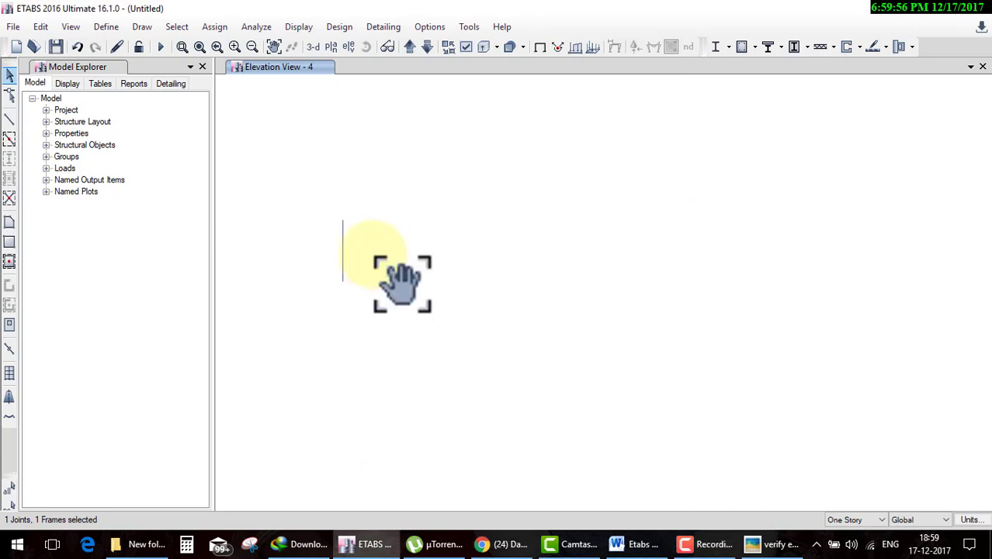
left_click_drag(384, 256, 434, 261)
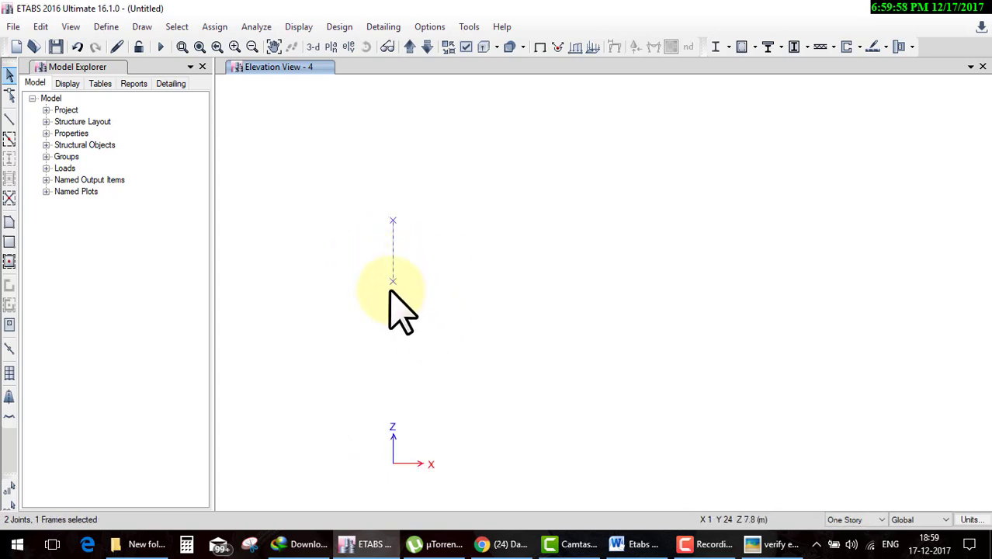
- Assign a Fixed restraint to the column's bottom joint
left_click_drag(373, 274, 442, 332)
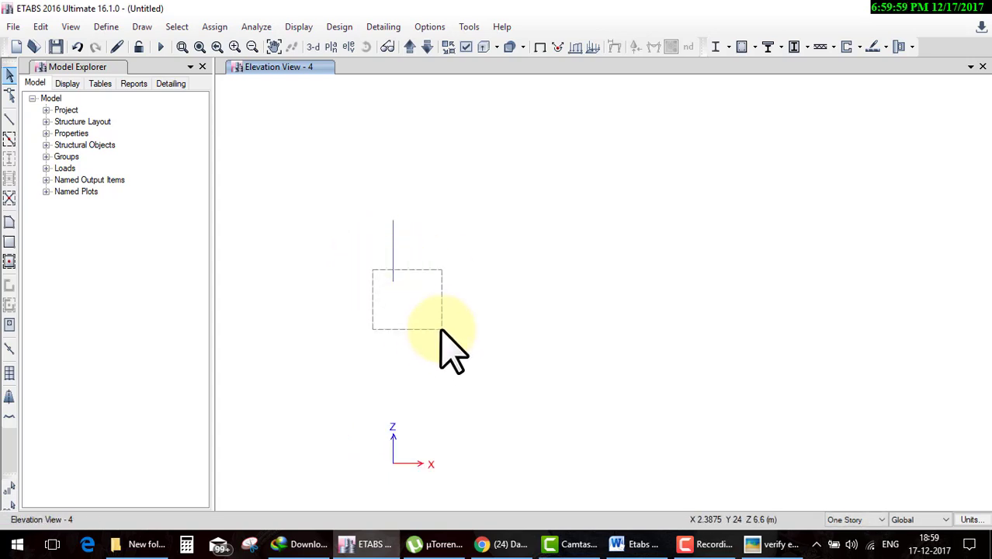
left_click(214, 26)
left_click(390, 48)
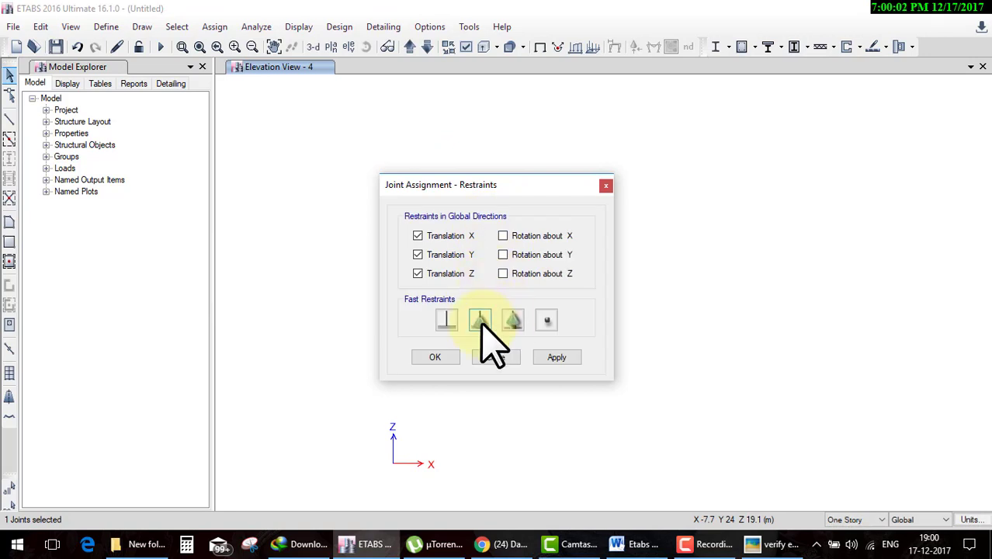
left_click(448, 322)
left_click(433, 356)
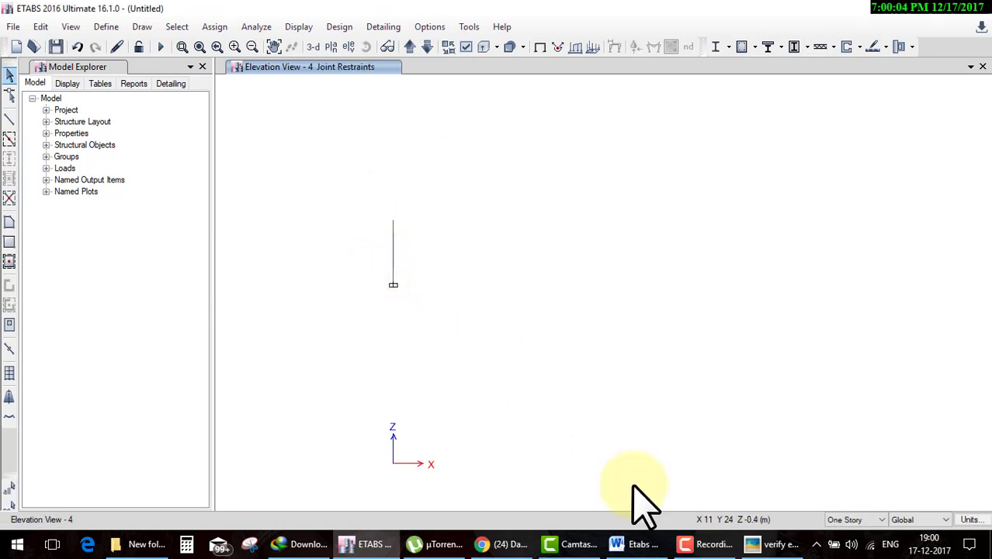
left_click(733, 549)
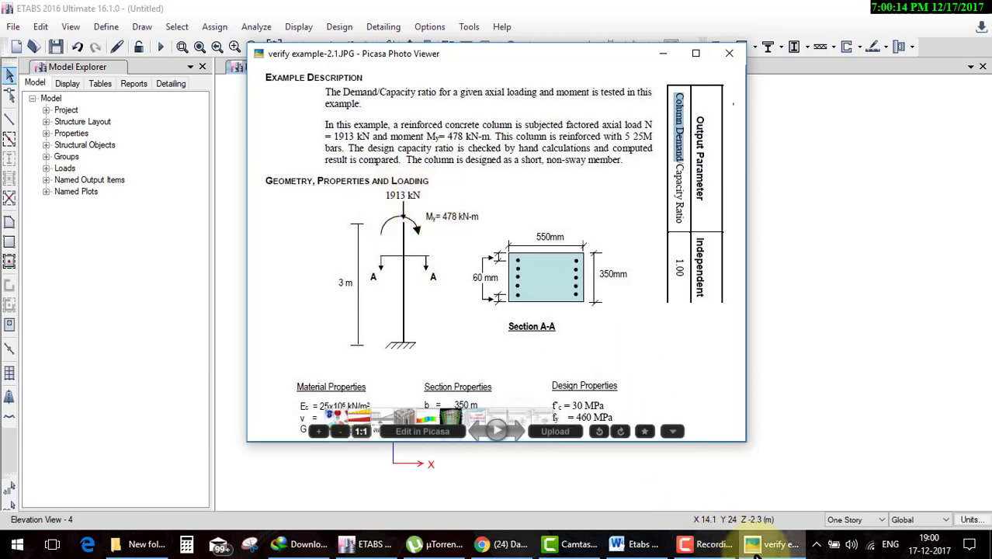
left_click(369, 543)
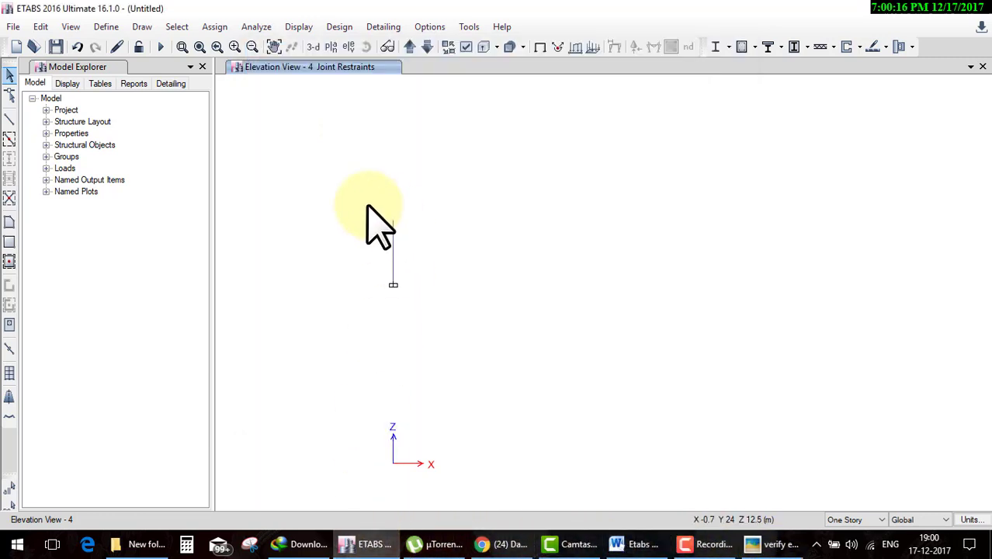
left_click_drag(368, 196, 411, 225)
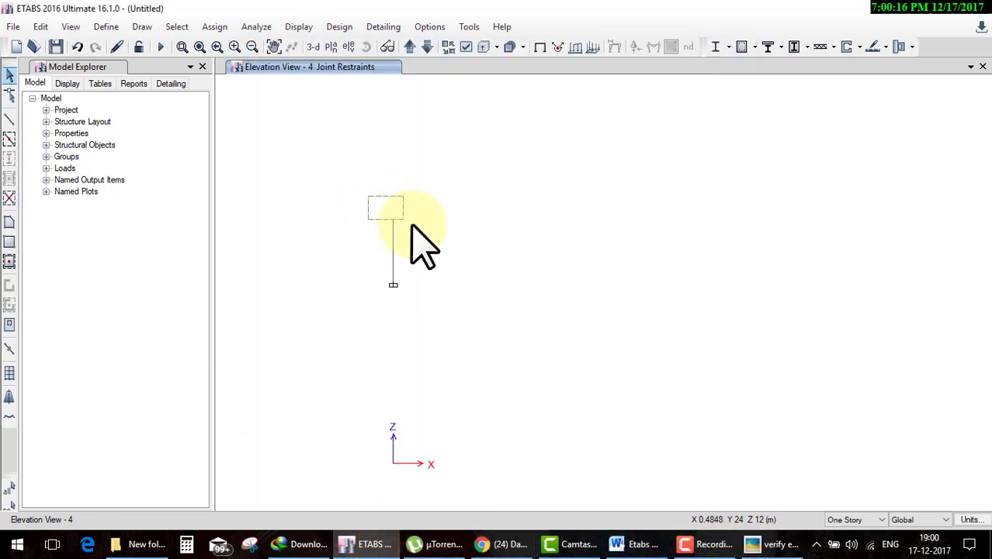
- Assign a 1913 kN Global Z point force to the top joint under the Live pattern
left_click(211, 26)
mouse_move(246, 144)
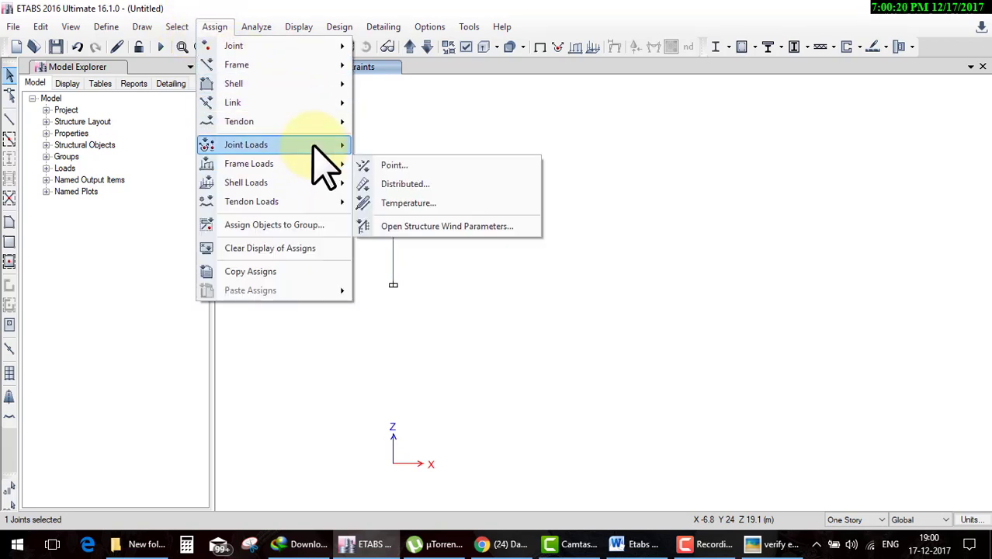
left_click(421, 149)
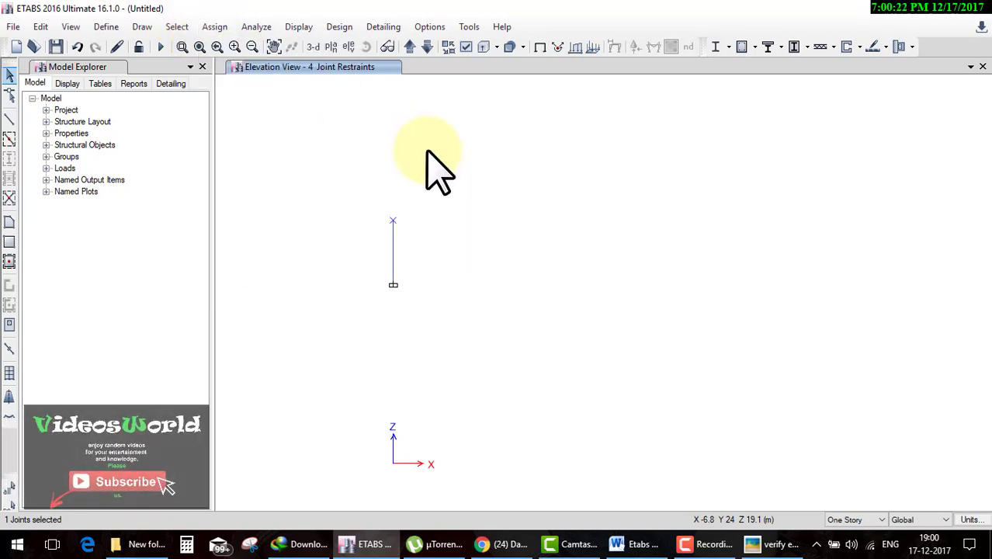
double_click(465, 251)
type("1913")
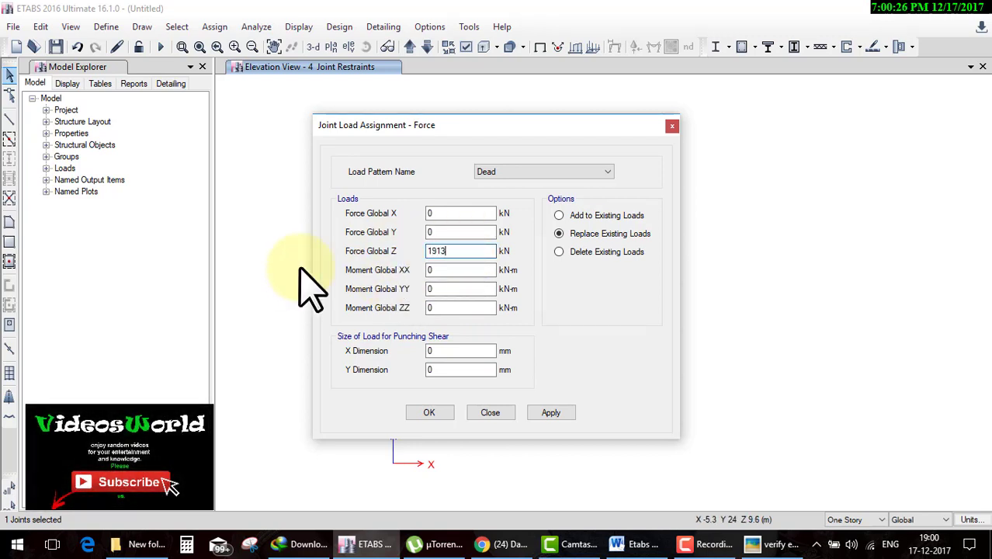
left_click(527, 174)
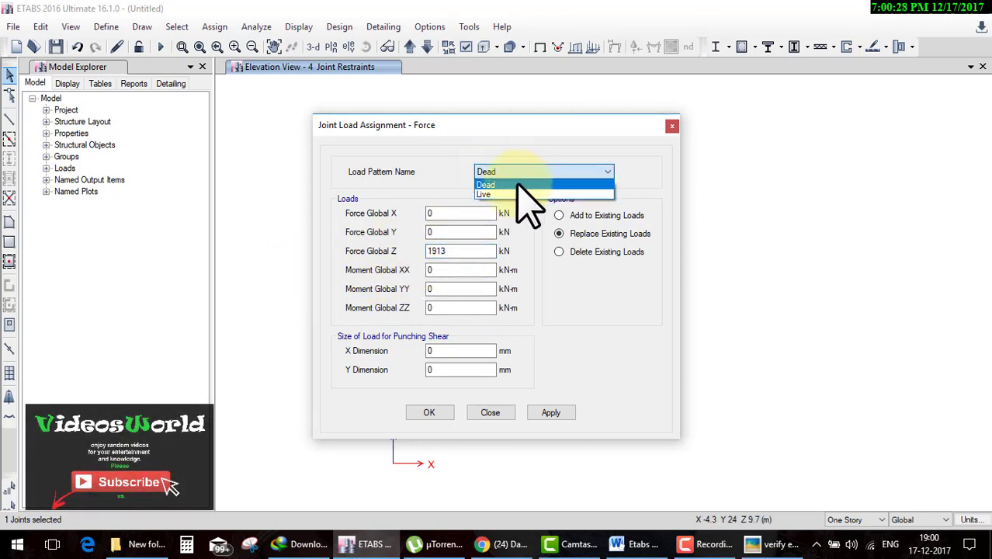
left_click(506, 194)
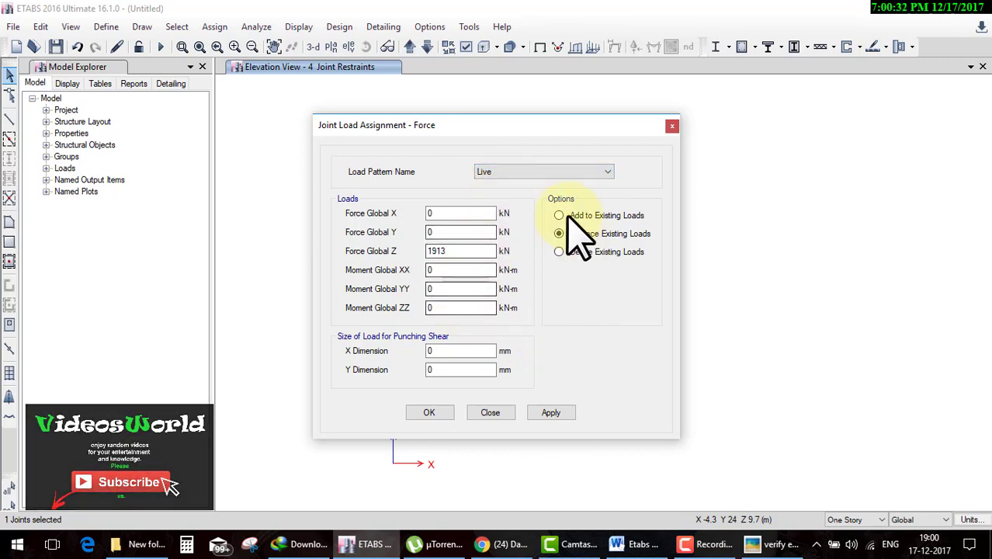
left_click(777, 542)
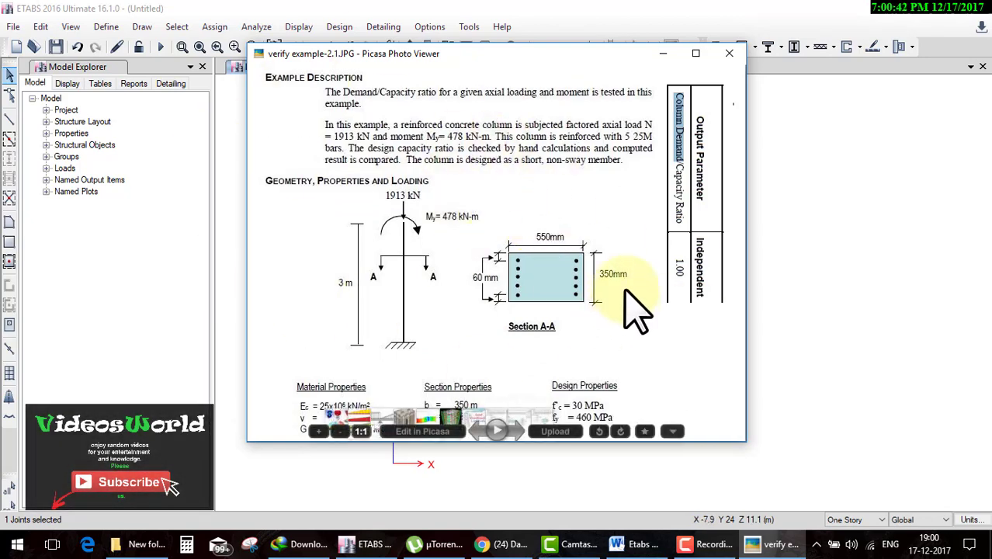
left_click(780, 505)
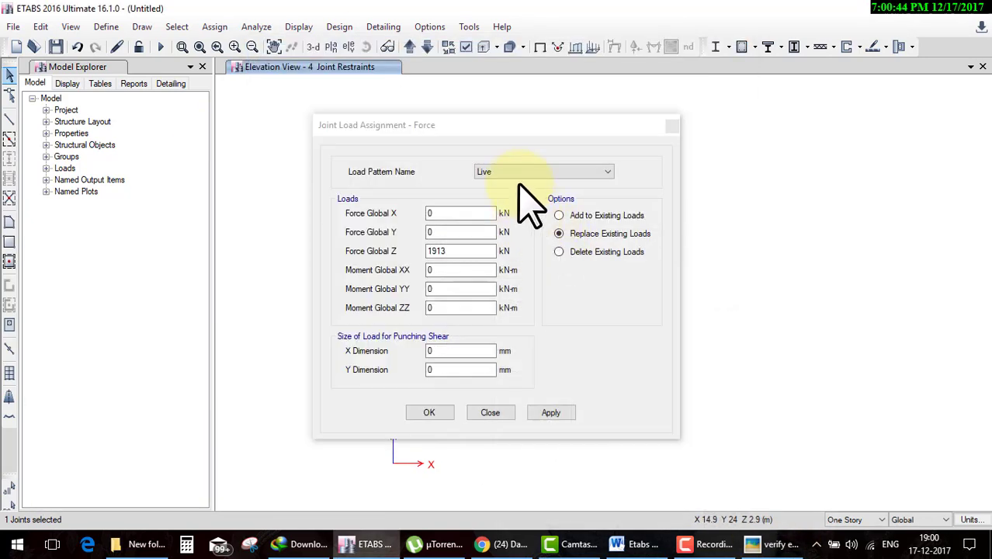
left_click(544, 173)
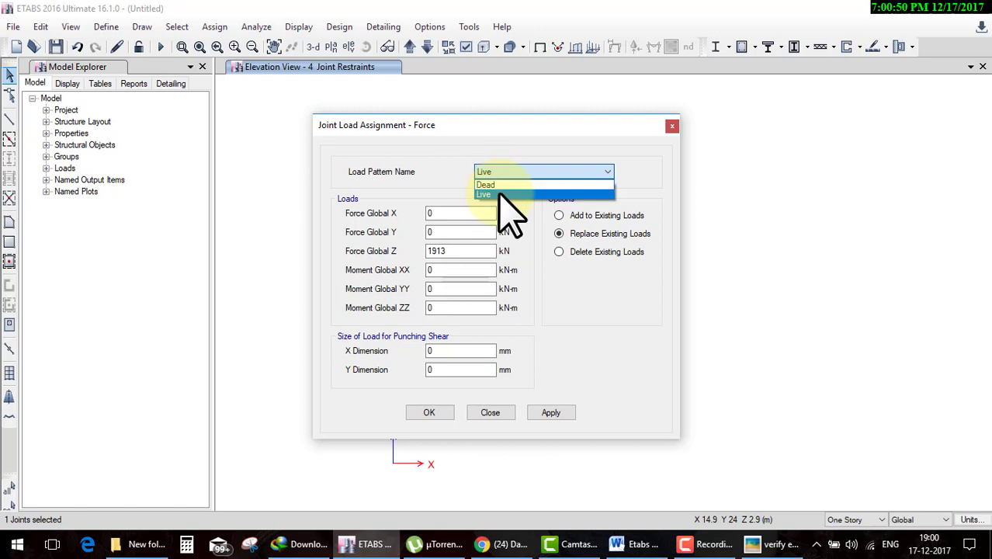
left_click(500, 194)
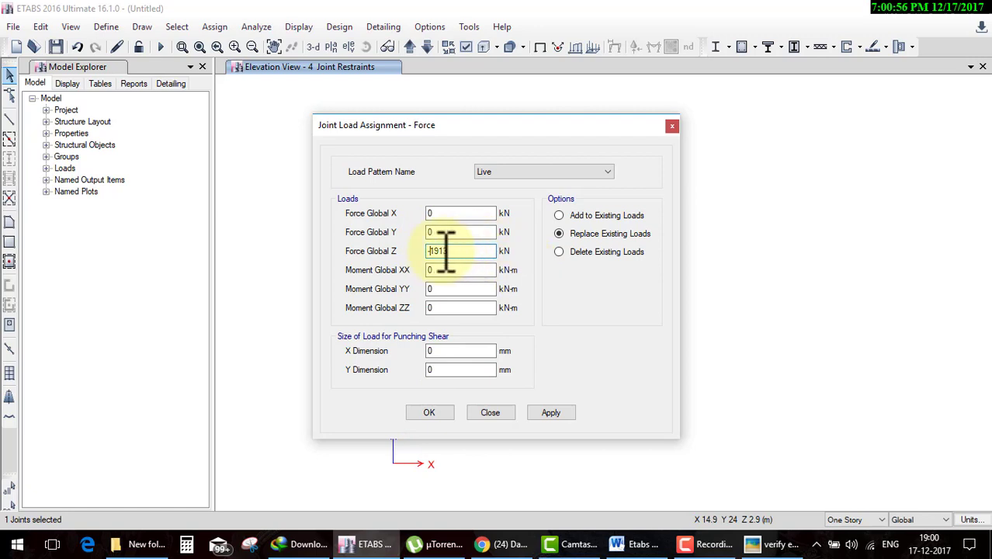
left_click(460, 251)
type("-1913")
left_click(544, 410)
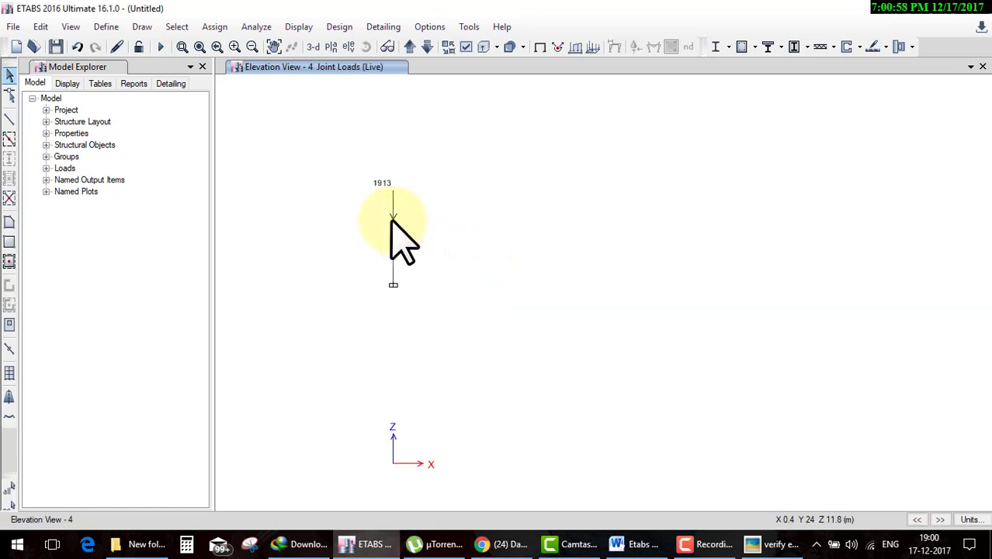
left_click_drag(370, 200, 442, 255)
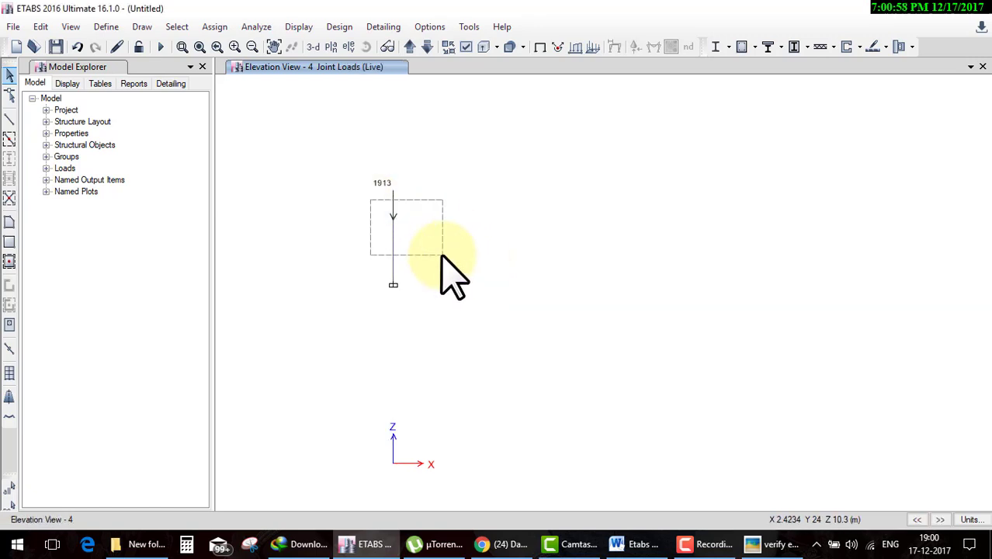
- Load the top joint with -1913 kN Global Z force and 478 kN·m YY moment for Live
left_click(211, 26)
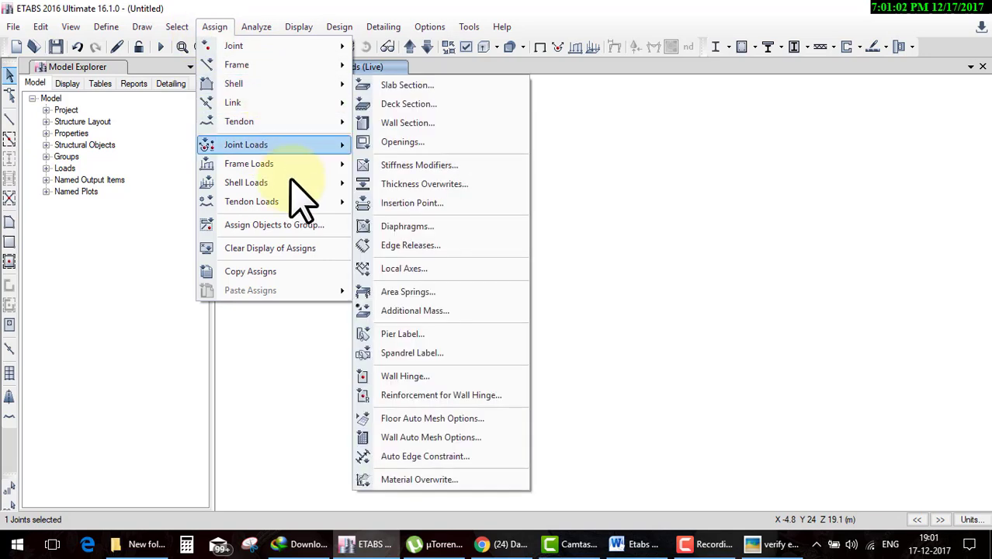
mouse_move(247, 145)
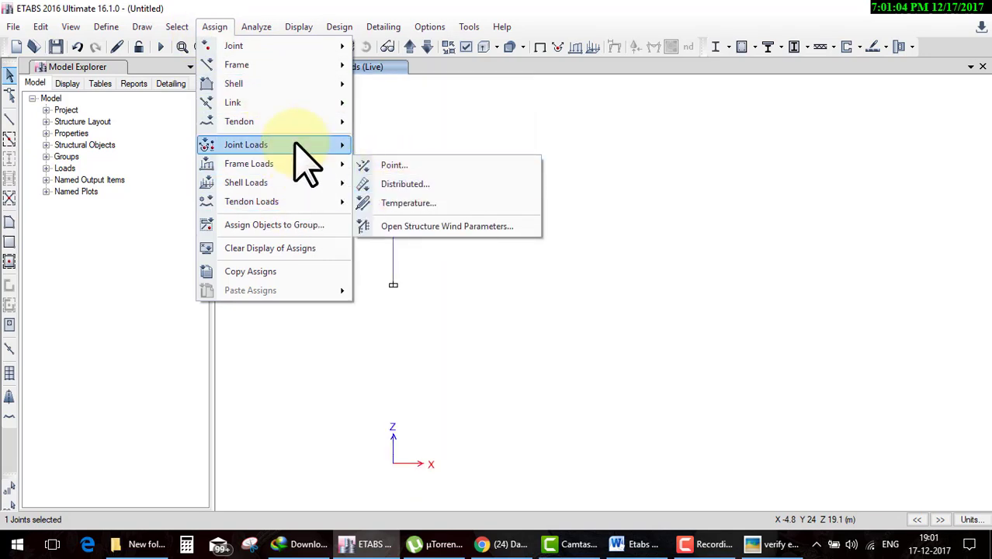
left_click(382, 149)
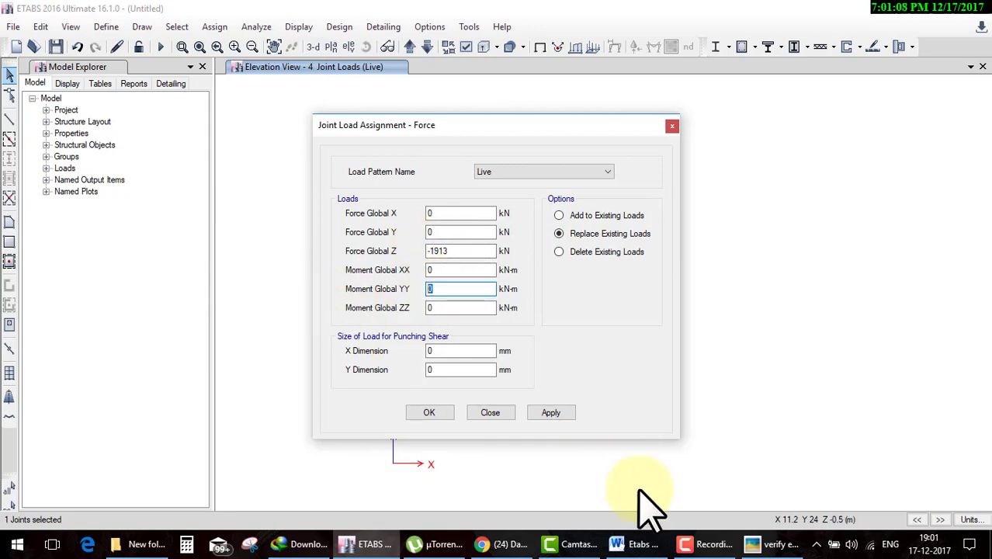
left_click(759, 544)
left_click(759, 543)
type("478")
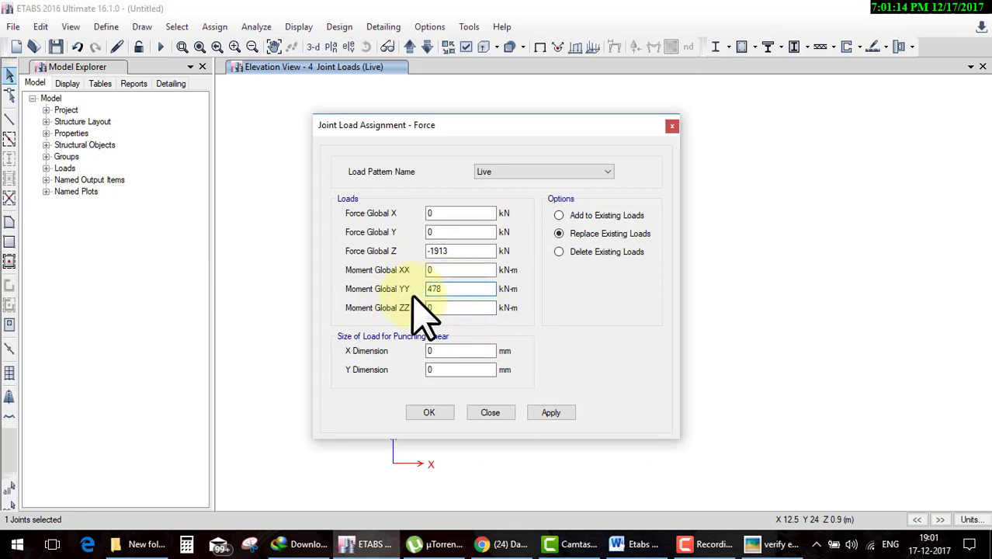
left_click(447, 413)
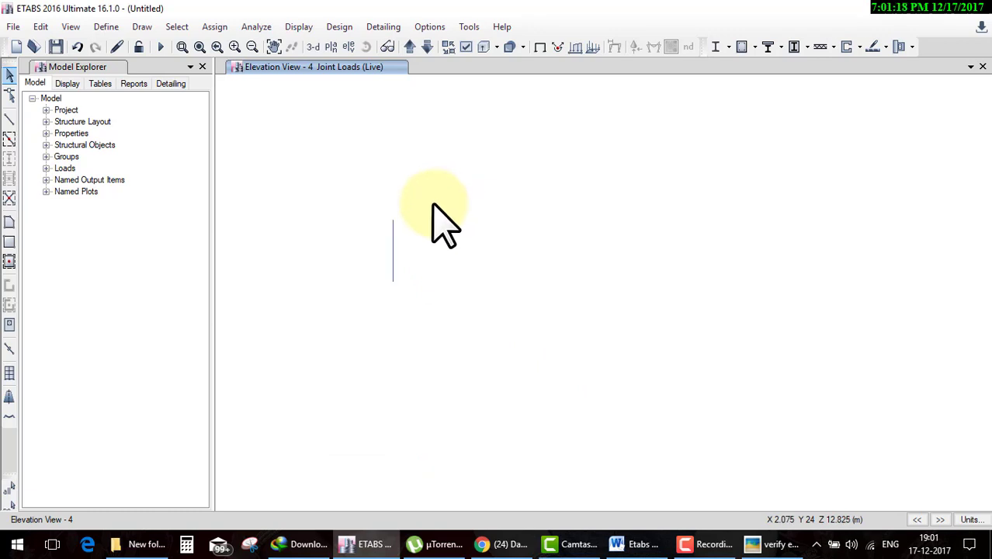
left_click(315, 47)
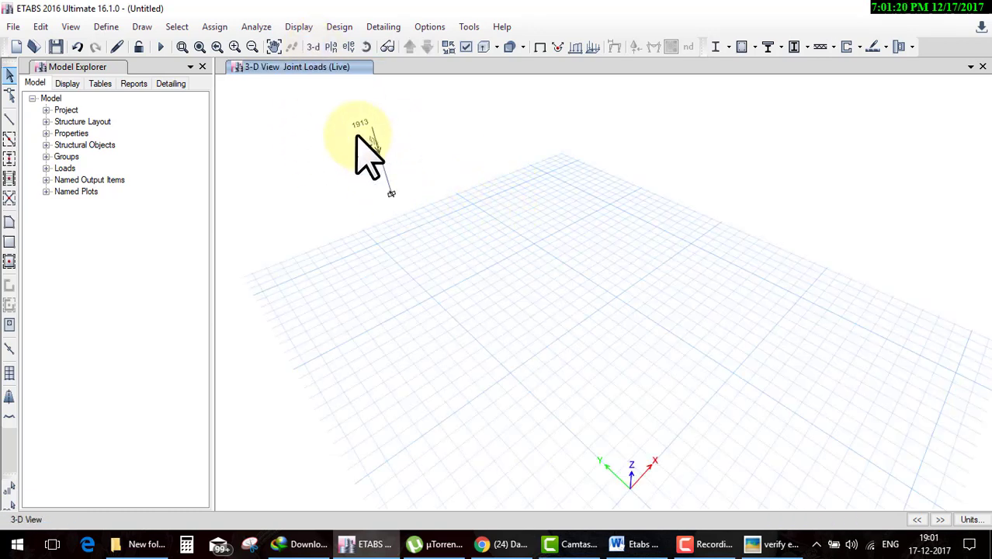
- Add a Linear Add combination 'live comb' using the Live pattern at scale factor 1
mouse_move(356, 137)
middle_mouse_down("shift")
mouse_move(399, 166)
mouse_move(406, 195)
mouse_move(435, 187)
middle_mouse_up("shift")
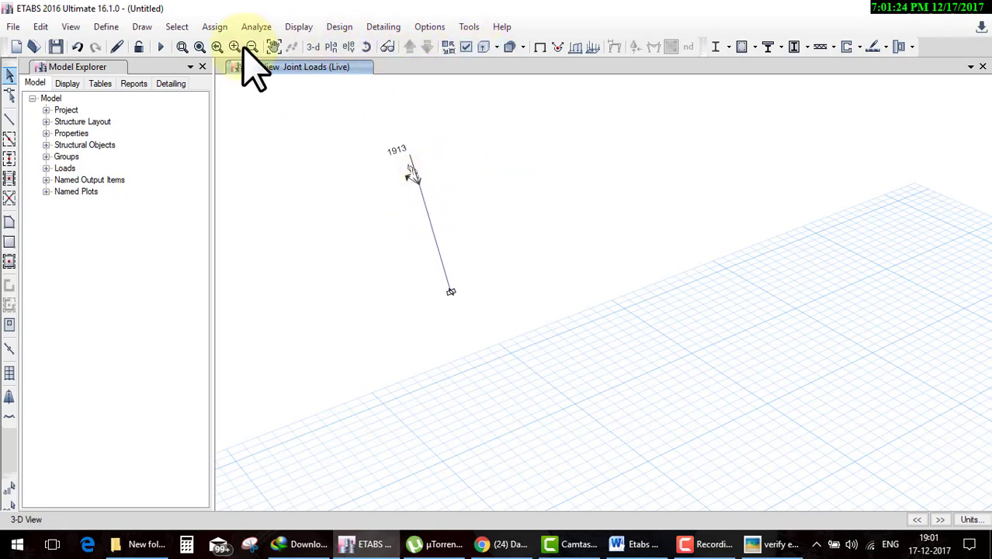
left_click(106, 26)
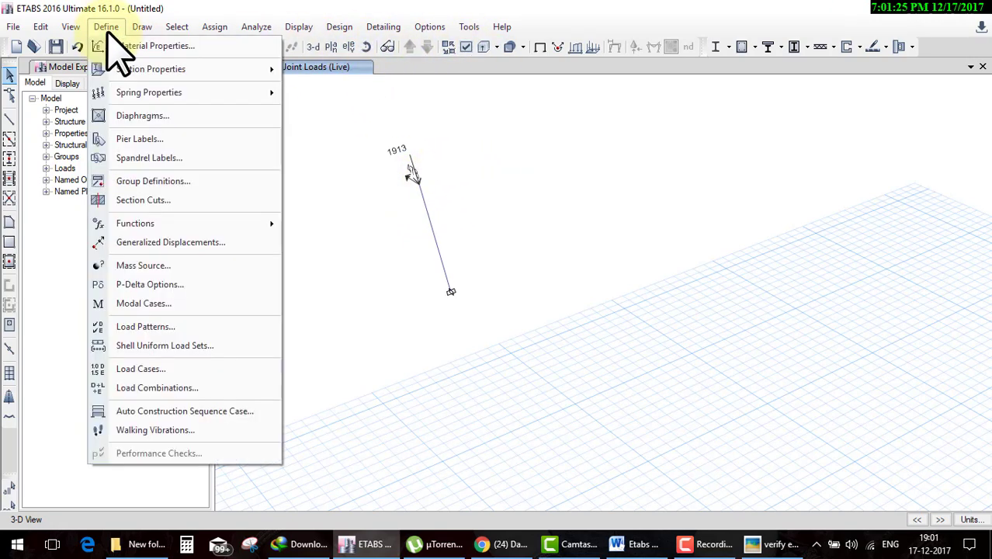
left_click(177, 388)
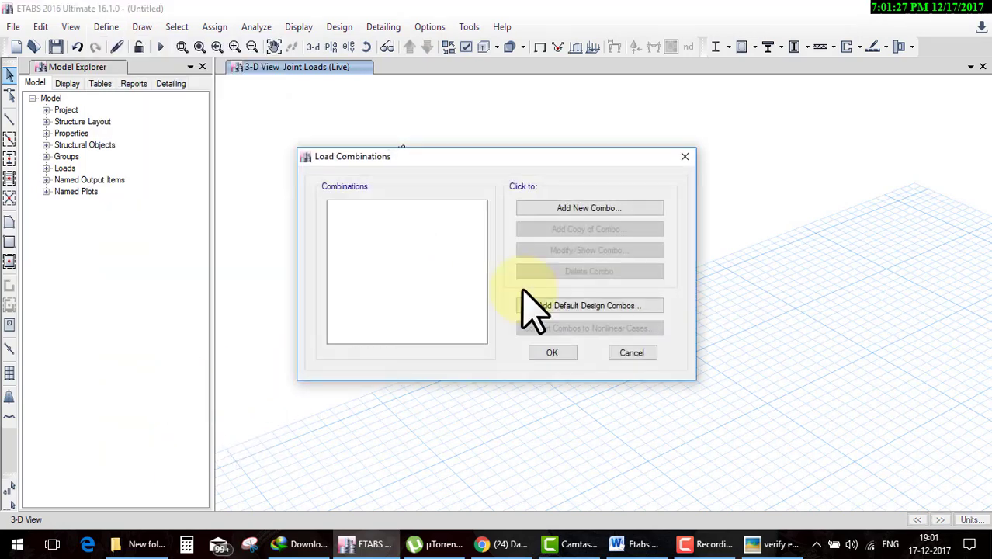
left_click(586, 210)
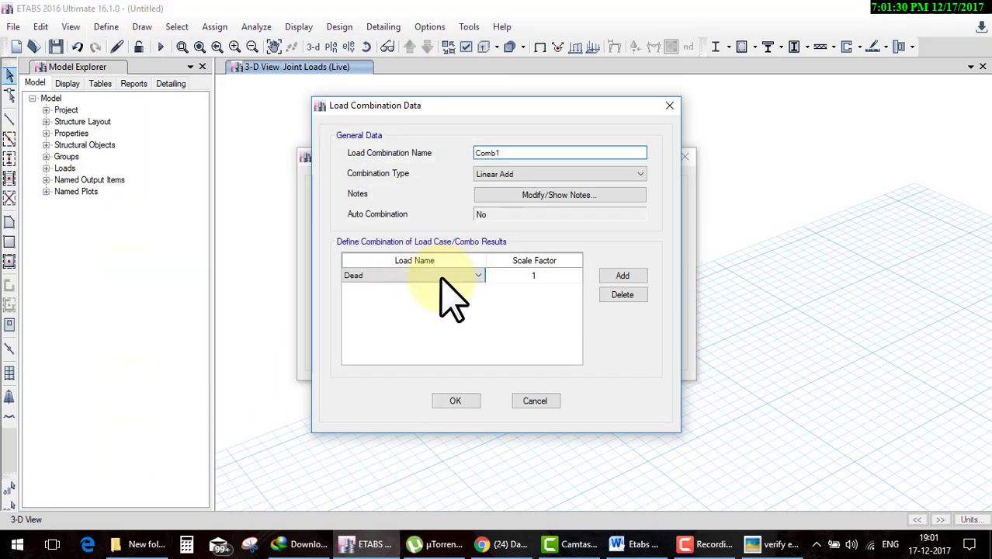
left_click(440, 278)
left_click(433, 296)
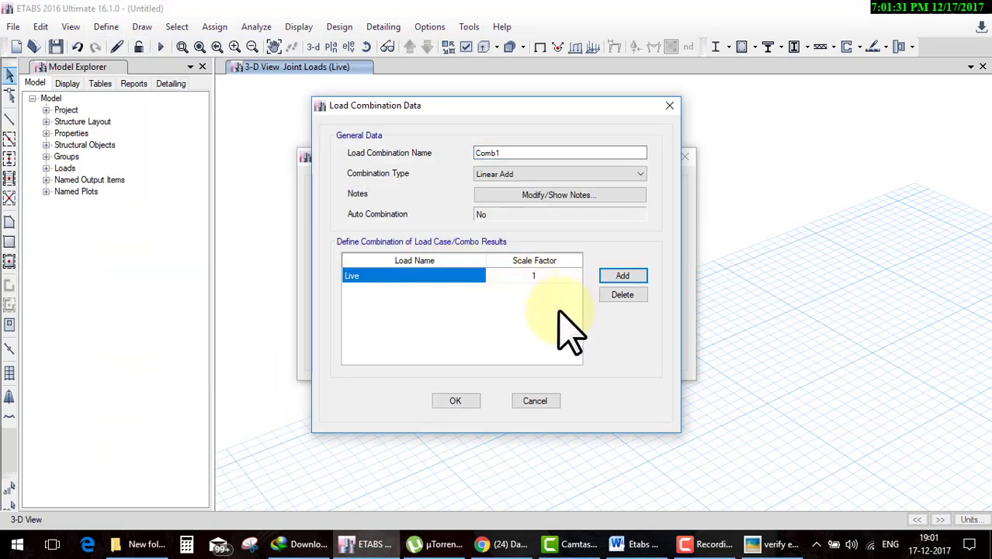
double_click(503, 153)
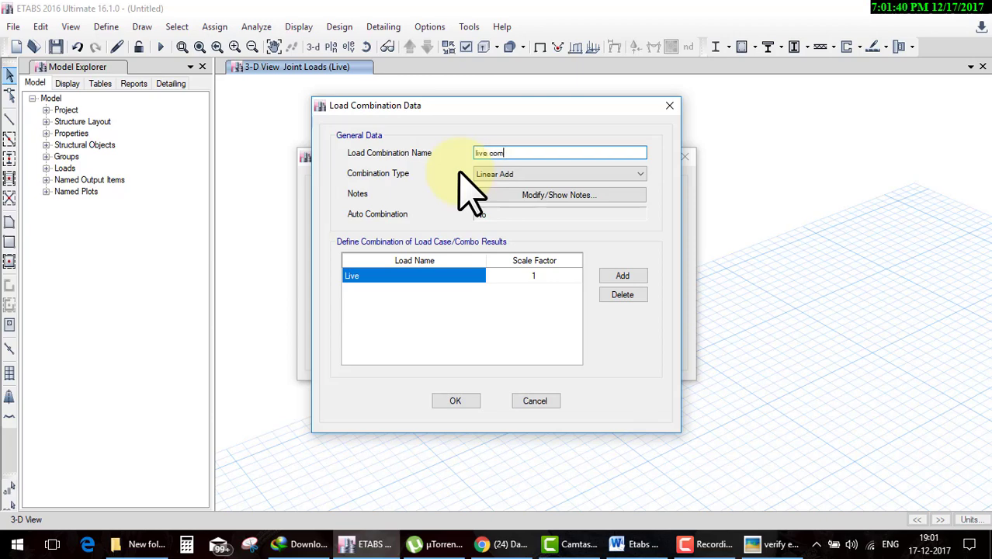
left_click(470, 401)
left_click(546, 351)
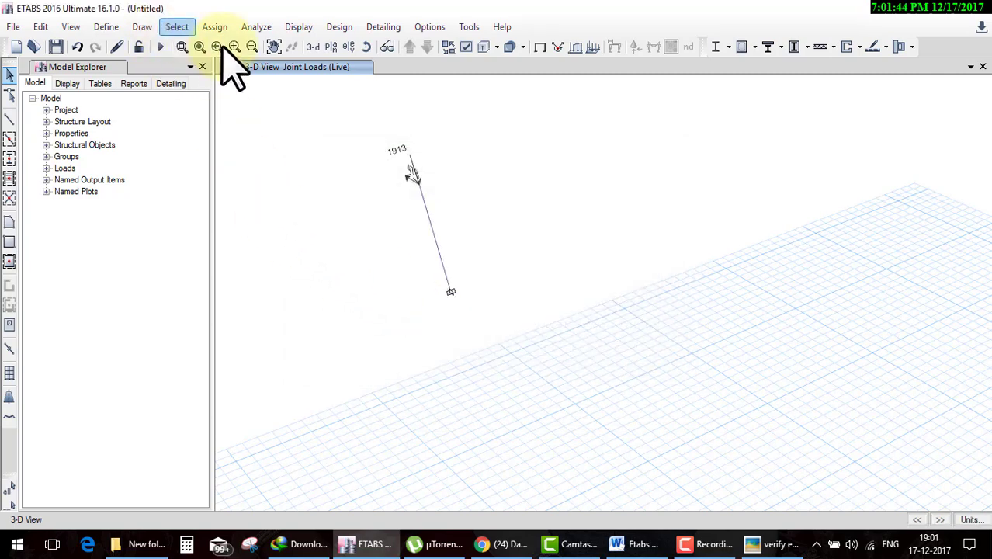
- Accept the IS 456:2000 concrete frame design preferences unchanged
left_click(345, 27)
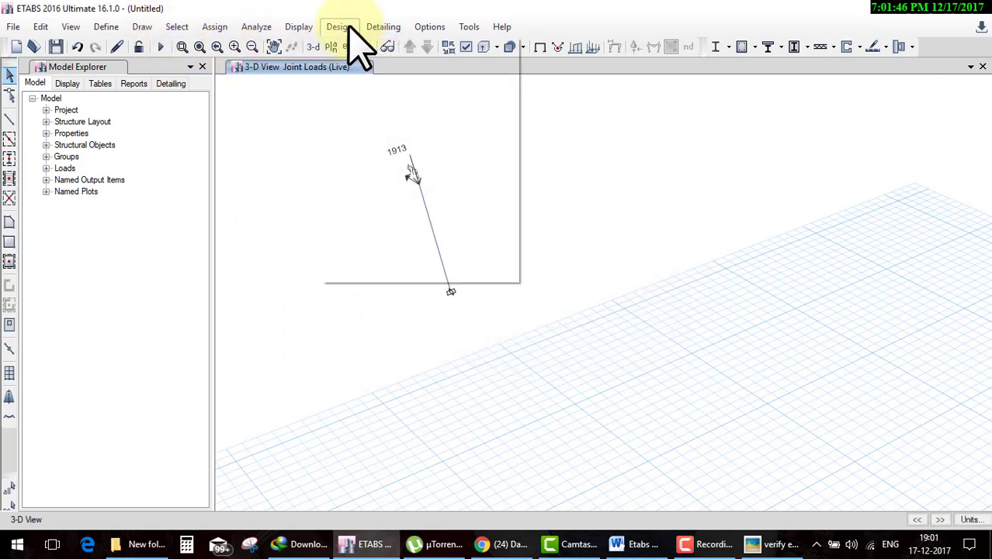
mouse_move(393, 65)
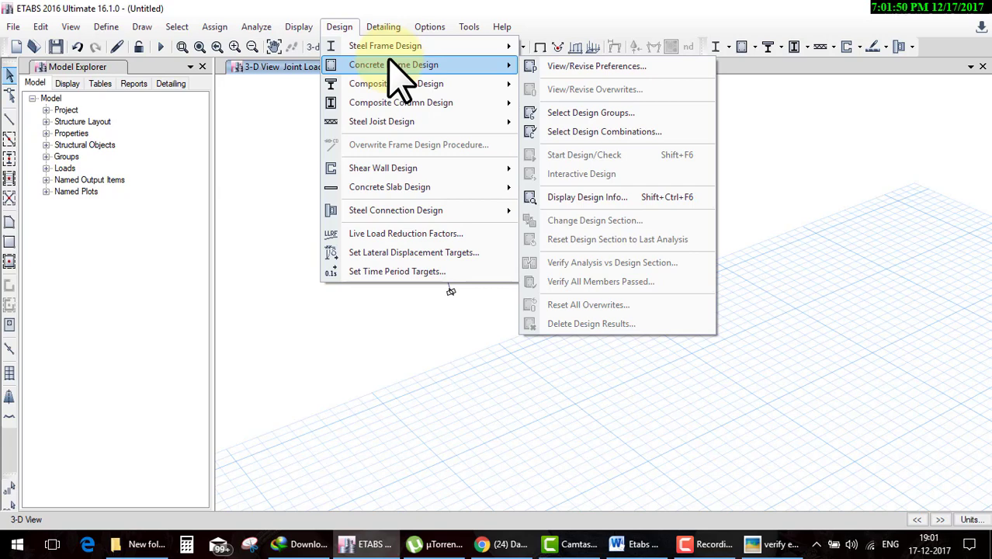
left_click(576, 70)
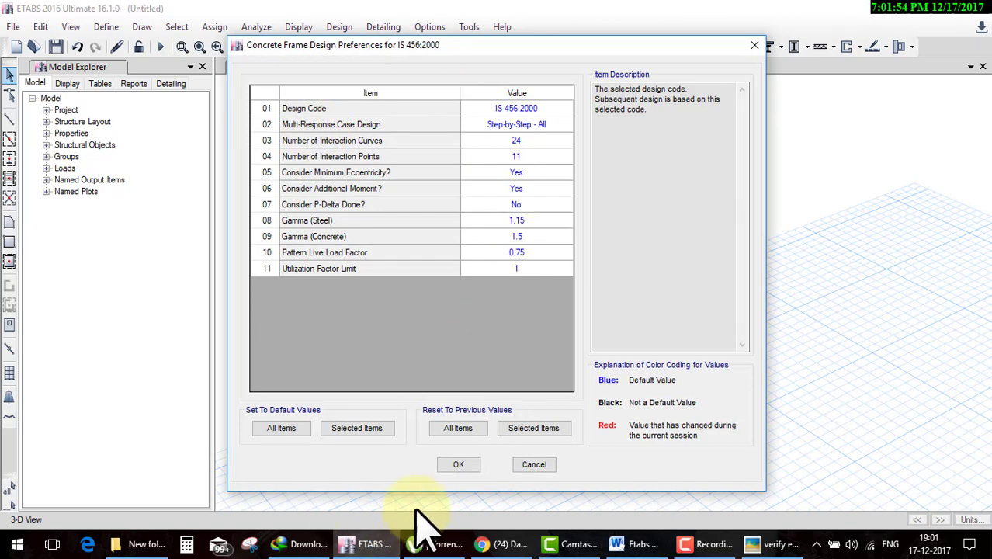
left_click(443, 463)
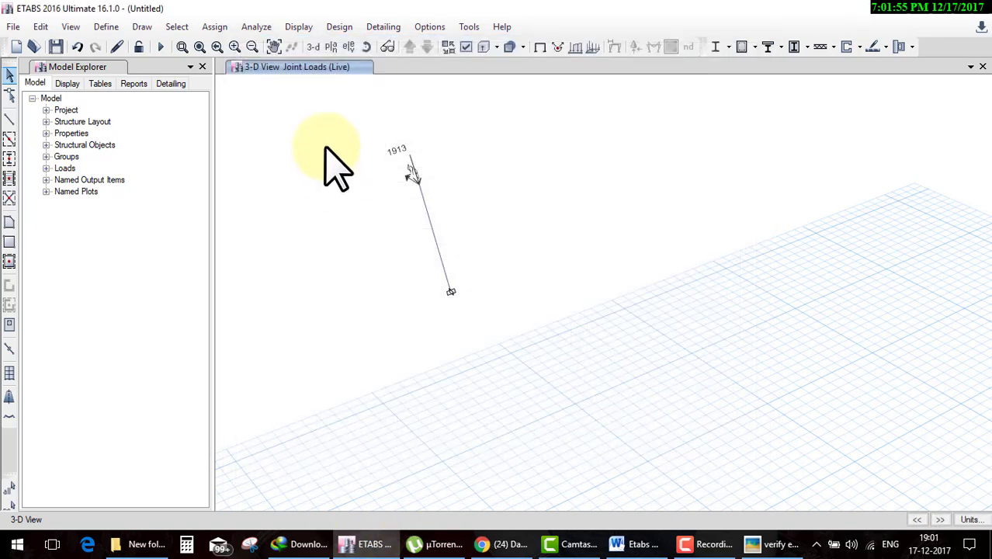
- Make live comb the design combination for concrete frame design
left_click(339, 30)
mouse_move(394, 65)
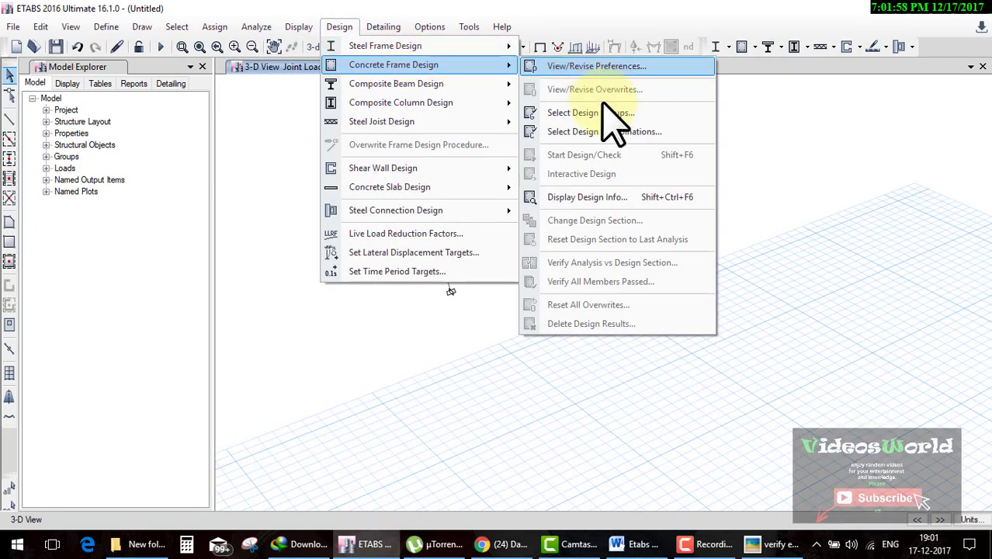
left_click(598, 134)
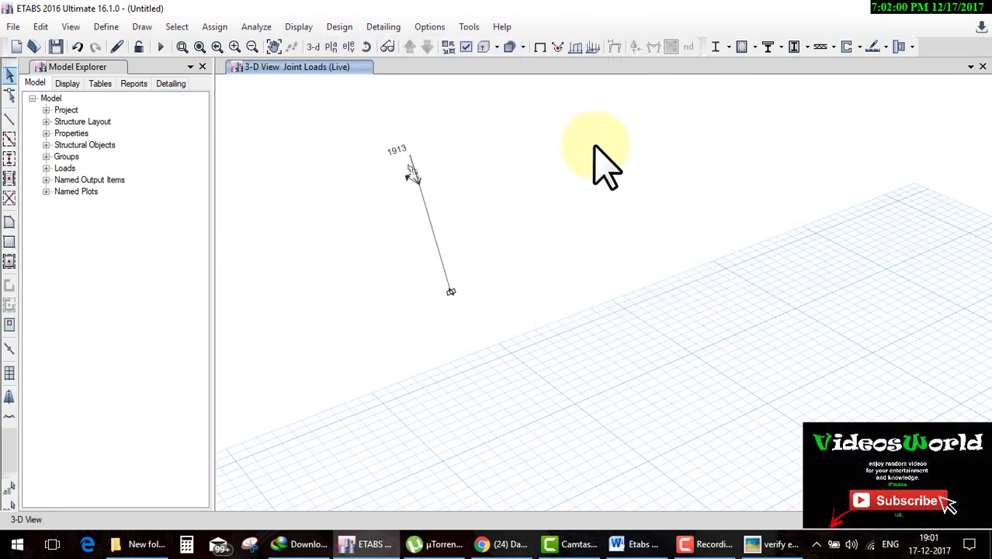
left_click(327, 211)
left_click(497, 257)
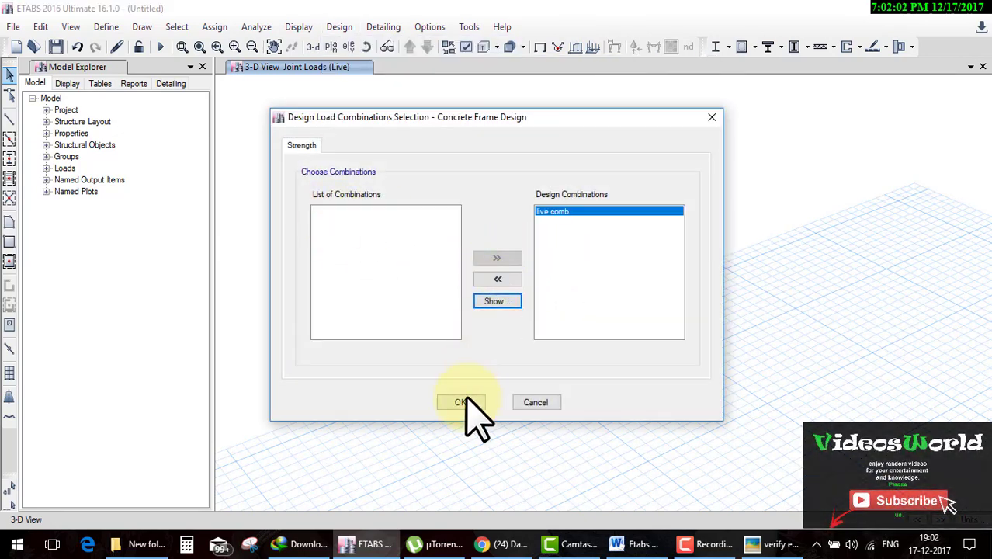
left_click(461, 402)
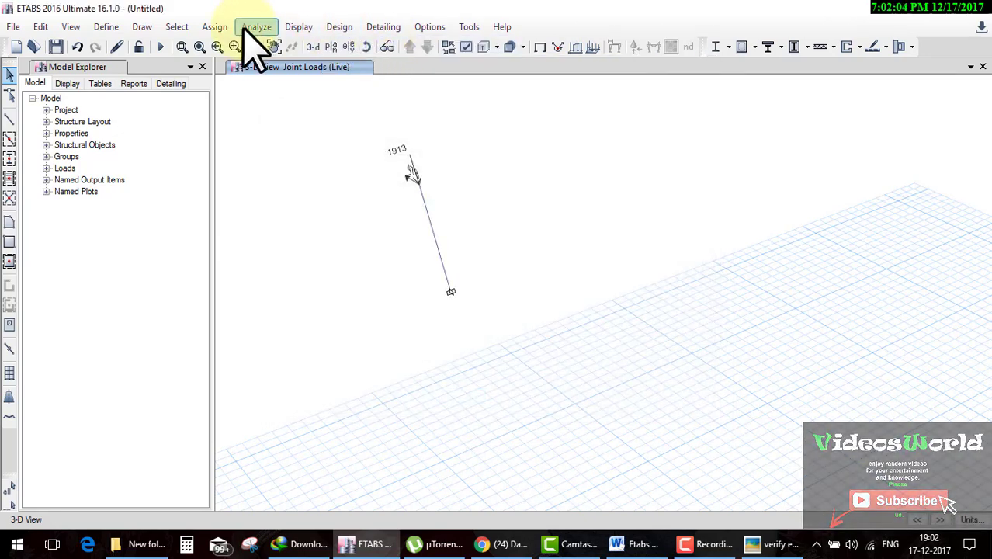
- Run the analysis, saving the model as 'column design'
left_click(161, 48)
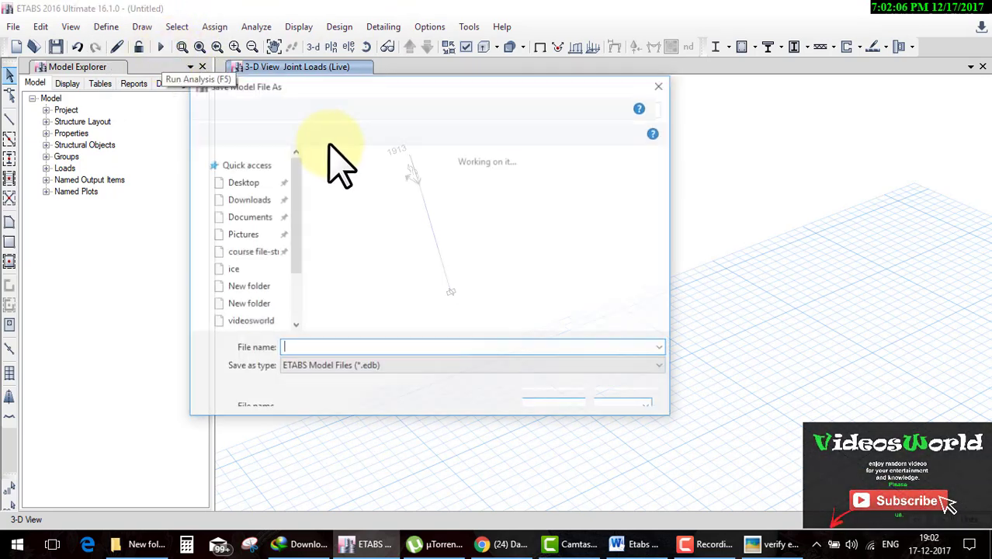
type("c")
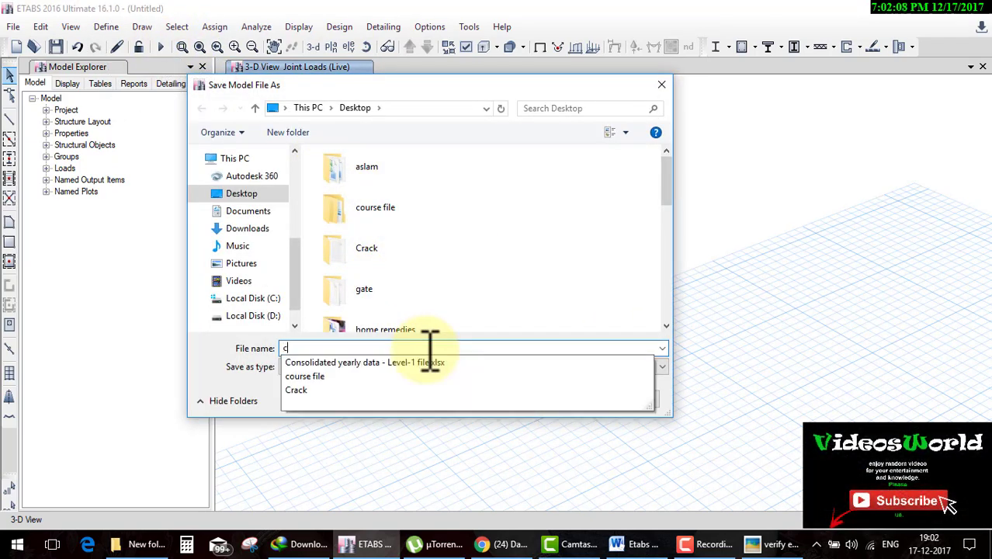
type("olumn design")
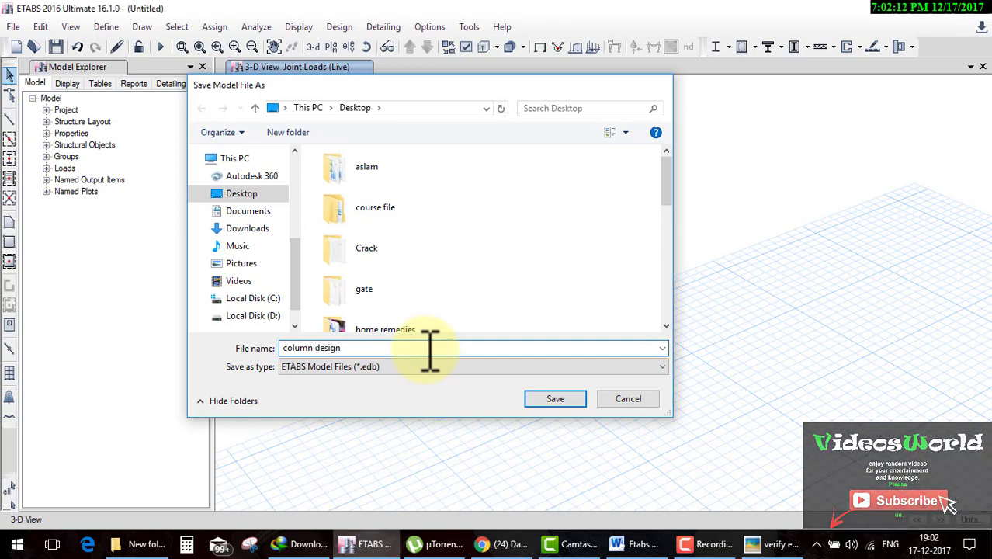
key("Return")
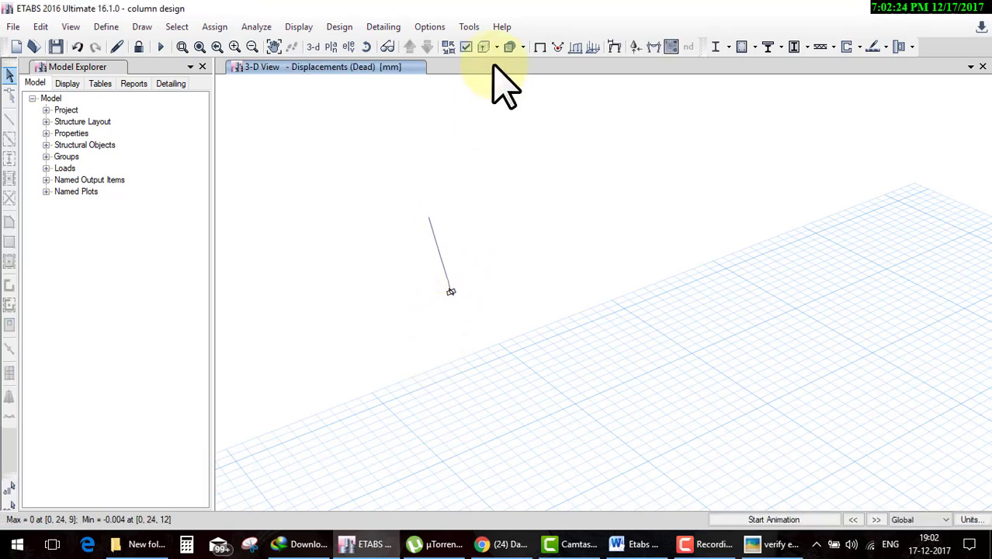
- Run the IS 456 concrete design check and open column C1's design information
left_click(340, 31)
mouse_move(394, 64)
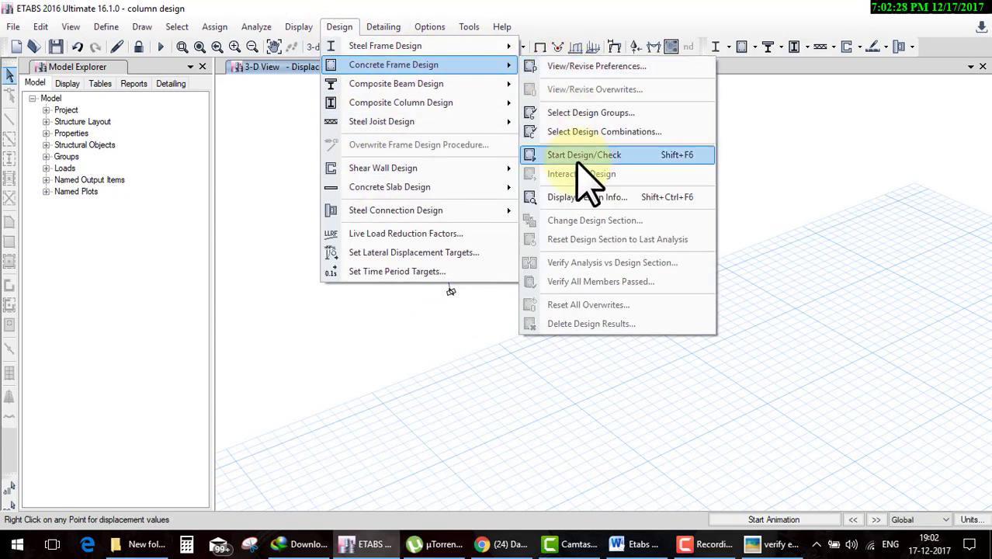
left_click(579, 155)
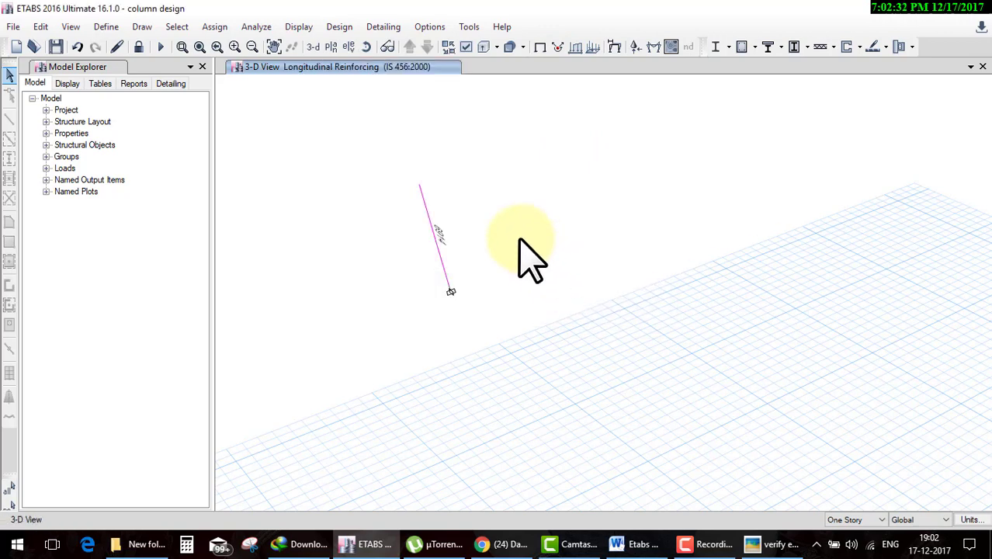
middle_click_drag(483, 227, 496, 254)
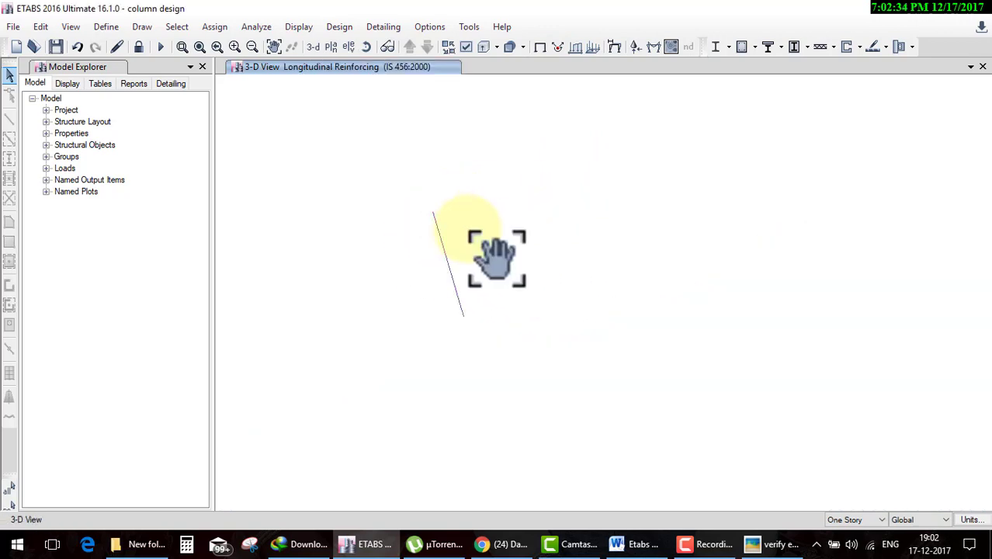
left_click(755, 541)
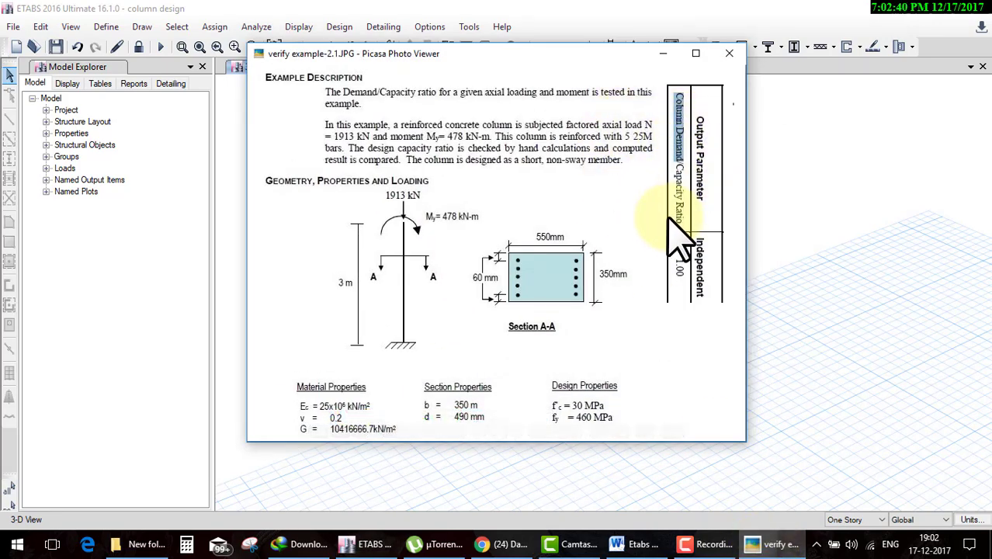
left_click(768, 546)
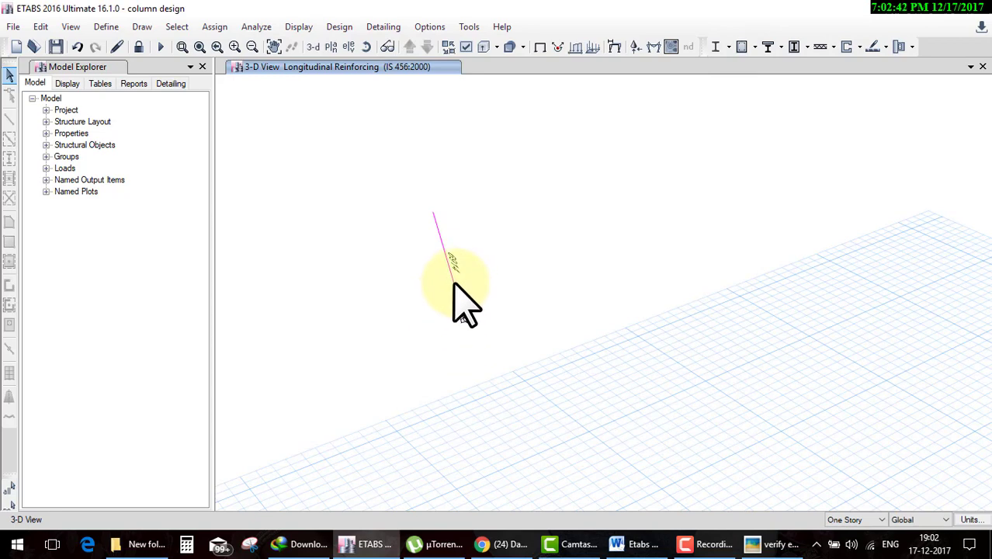
right_click(454, 284)
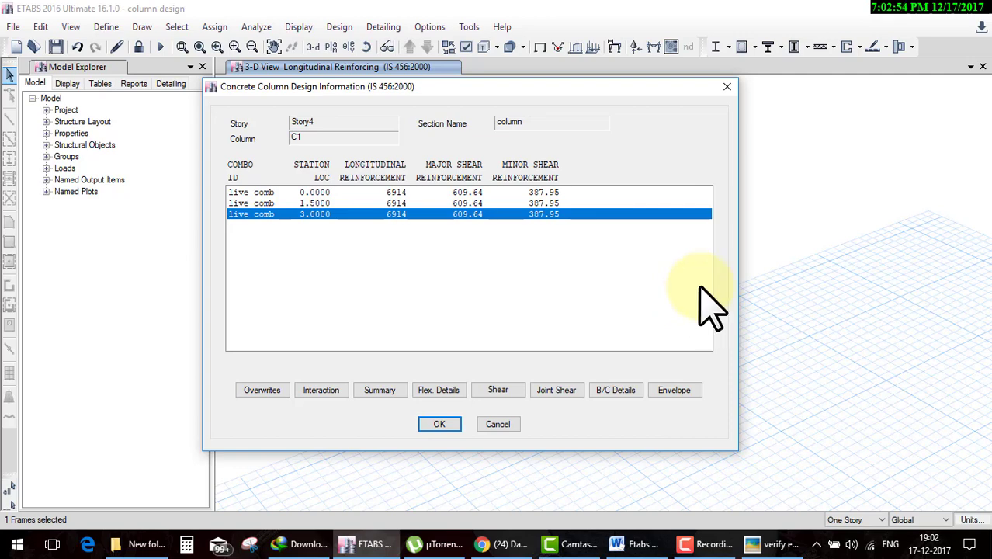
- View C1's interaction surface for live comb, noting the 0.988 D/C ratio, then close it
left_click(762, 544)
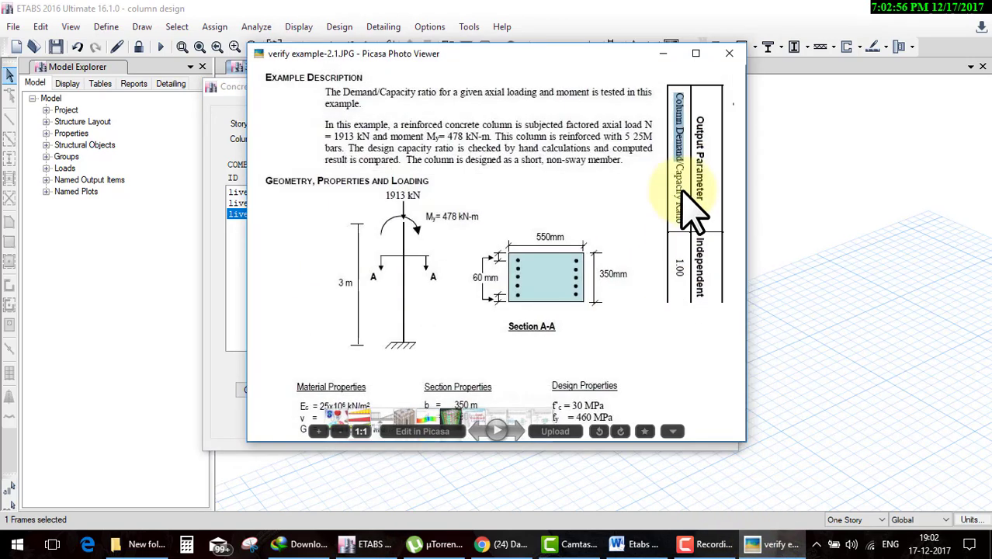
left_click(749, 543)
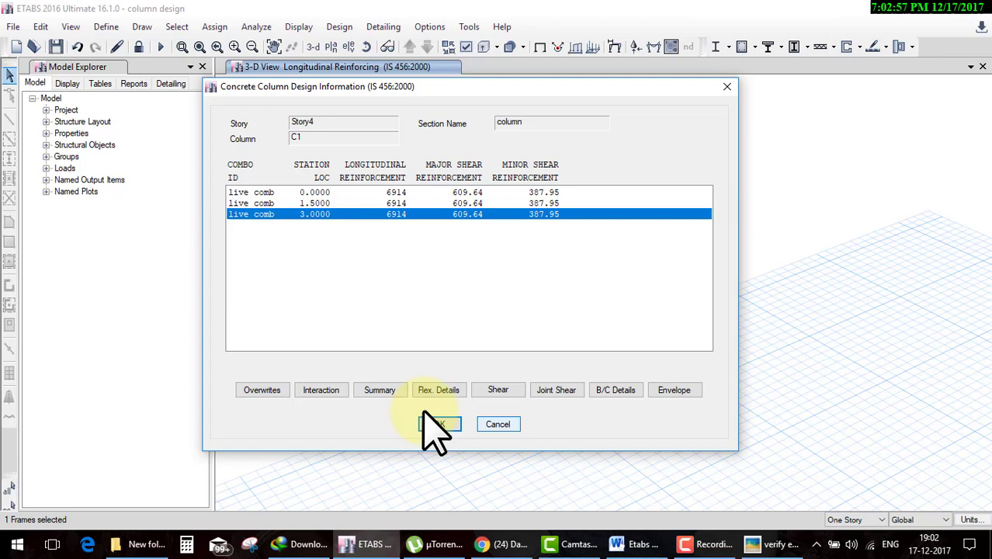
left_click(309, 390)
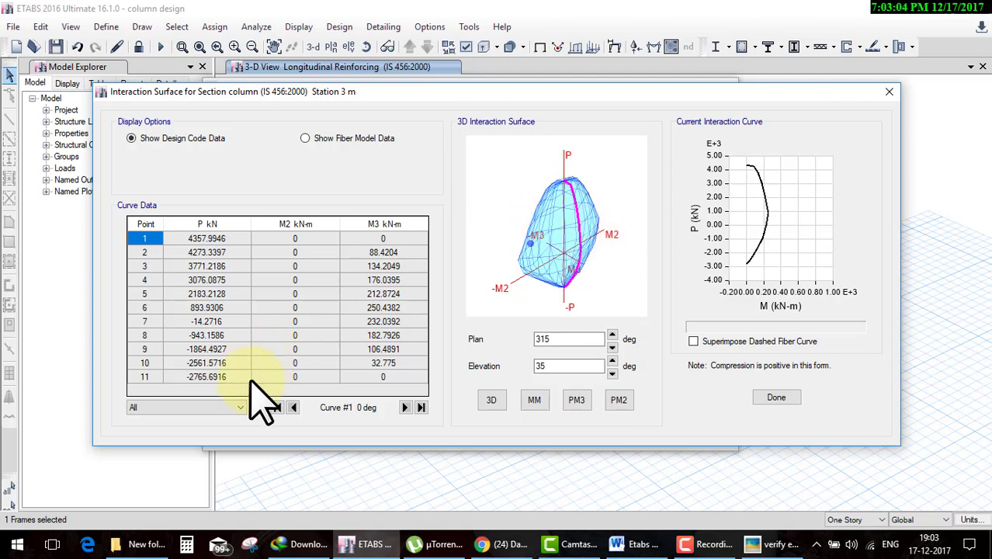
left_click(229, 408)
left_click(204, 438)
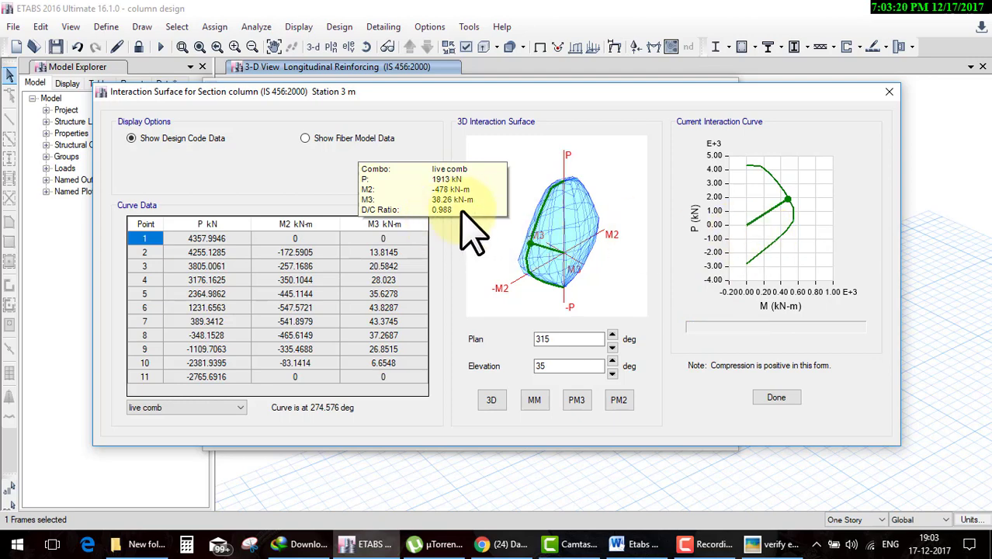
left_click(776, 399)
- Close the design details and unlock the model, discarding analysis results
left_click(436, 423)
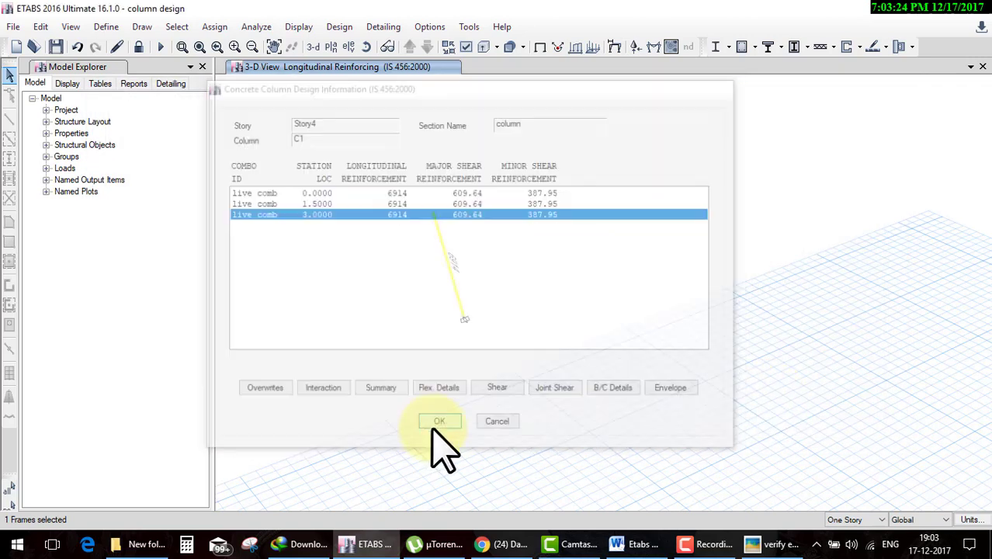
left_click(139, 46)
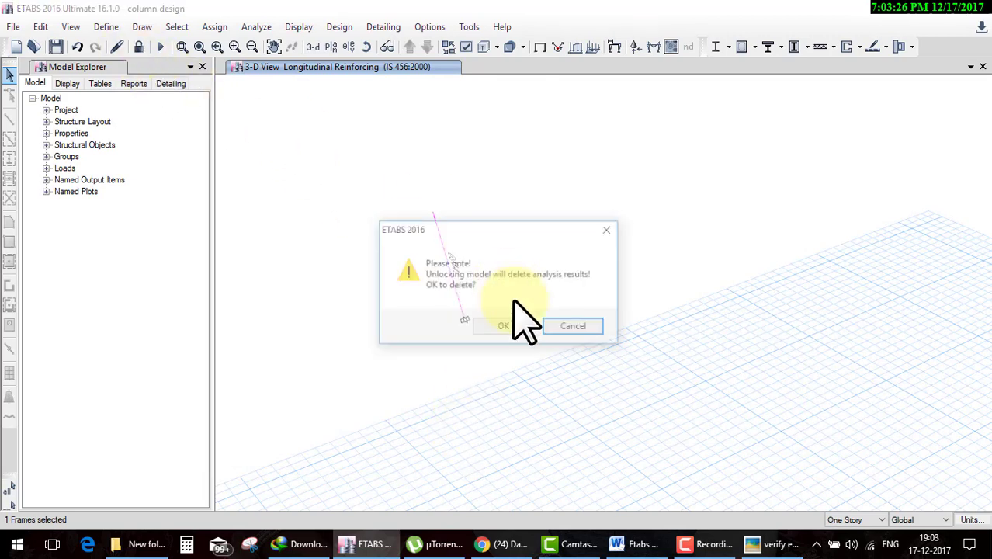
left_click(504, 328)
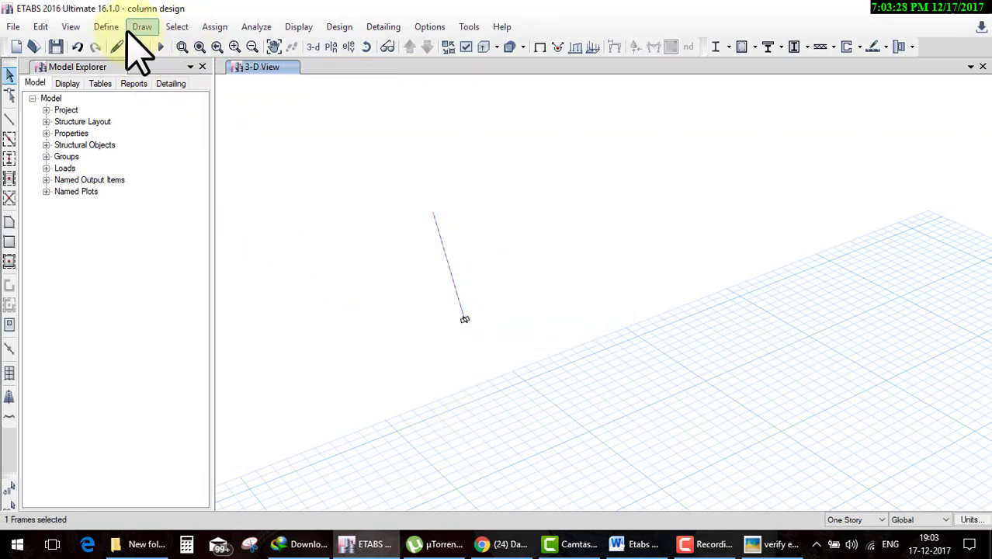
- Set the M30 concrete's weight per unit volume to 25 kN/m³
left_click(107, 27)
left_click(155, 46)
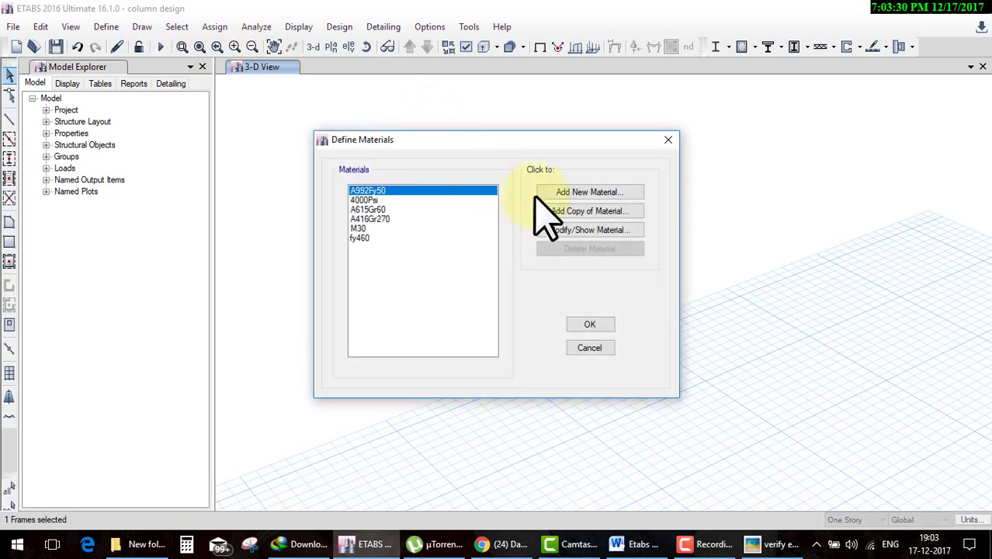
double_click(360, 229)
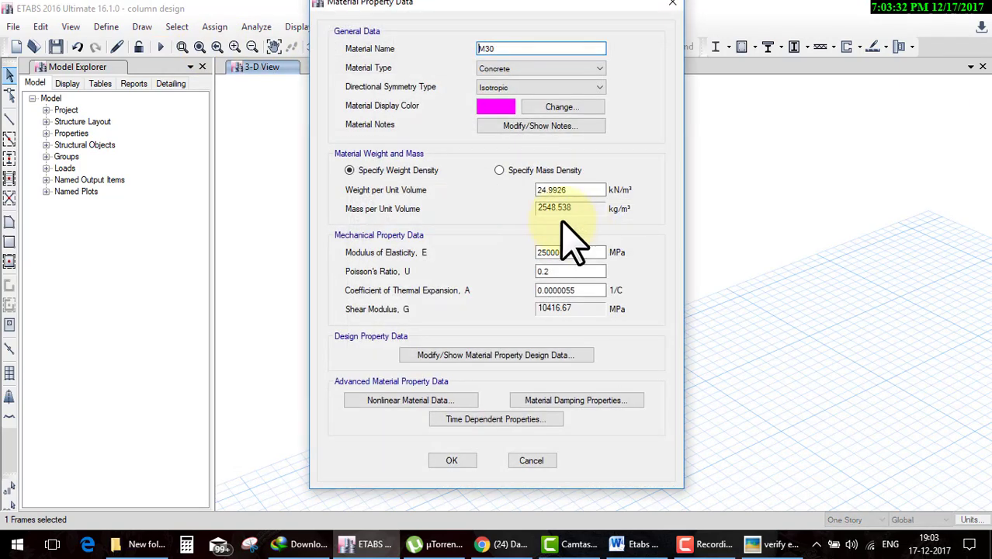
double_click(581, 190)
type("25")
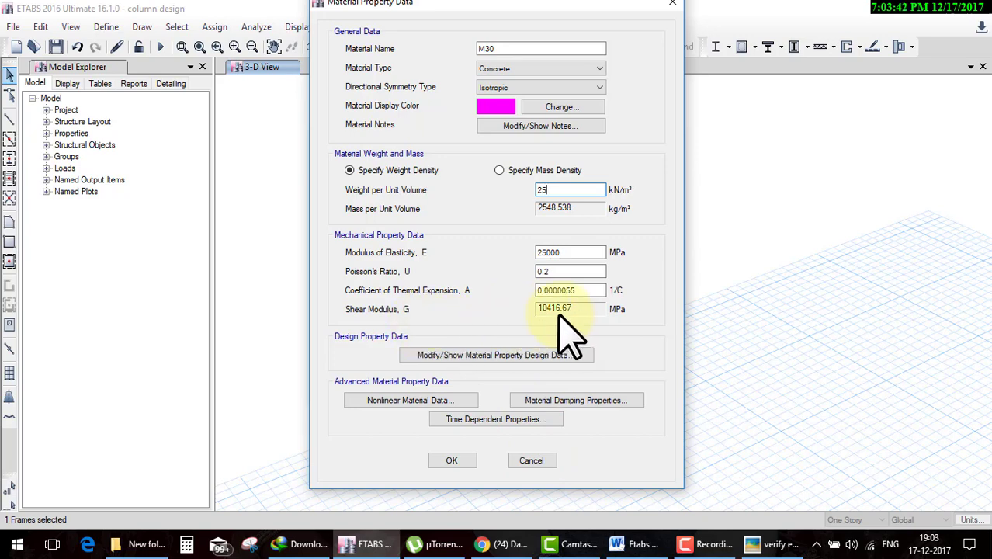
left_click(753, 546)
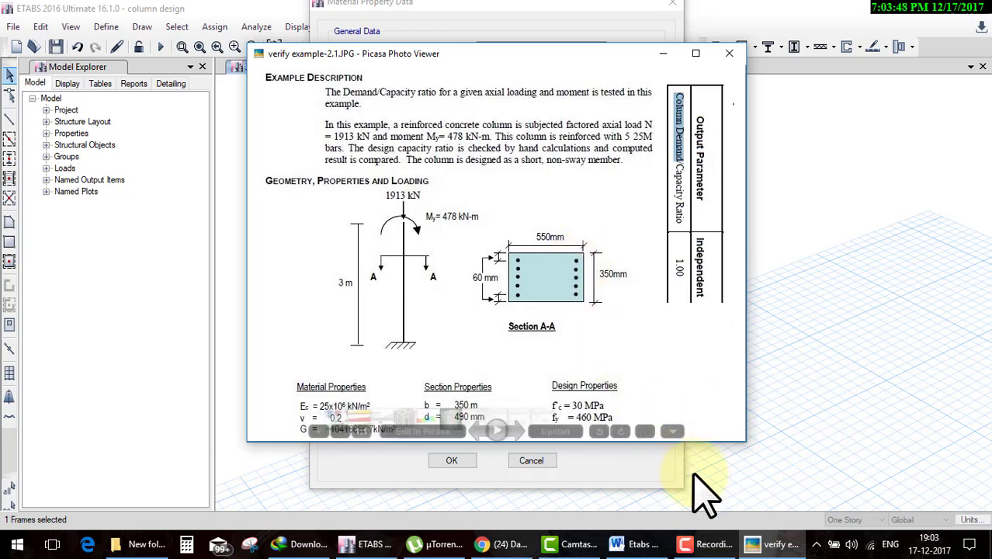
left_click(749, 544)
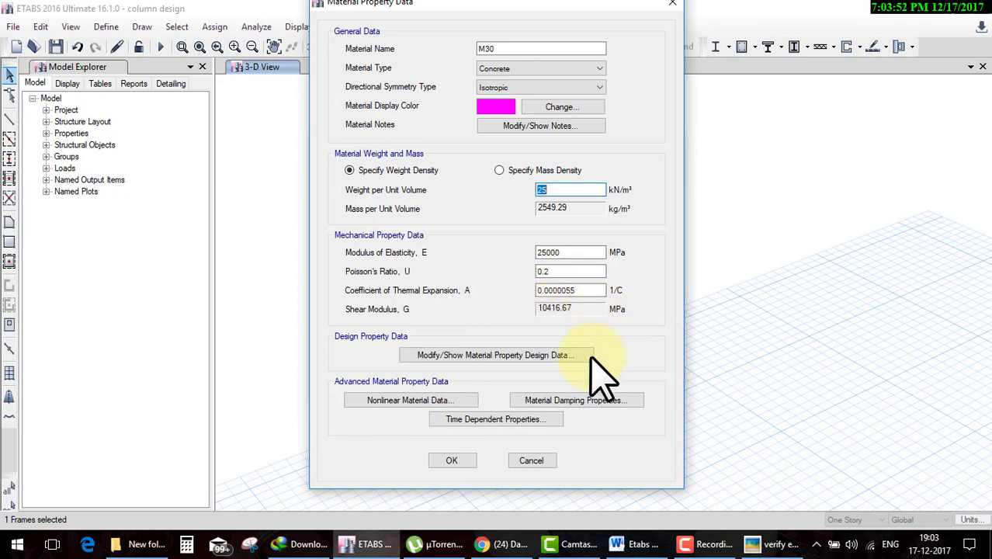
left_click(438, 460)
- Set the fy460 rebar's minimum tensile strength Fu to 460 MPa in its design data
left_click(381, 238)
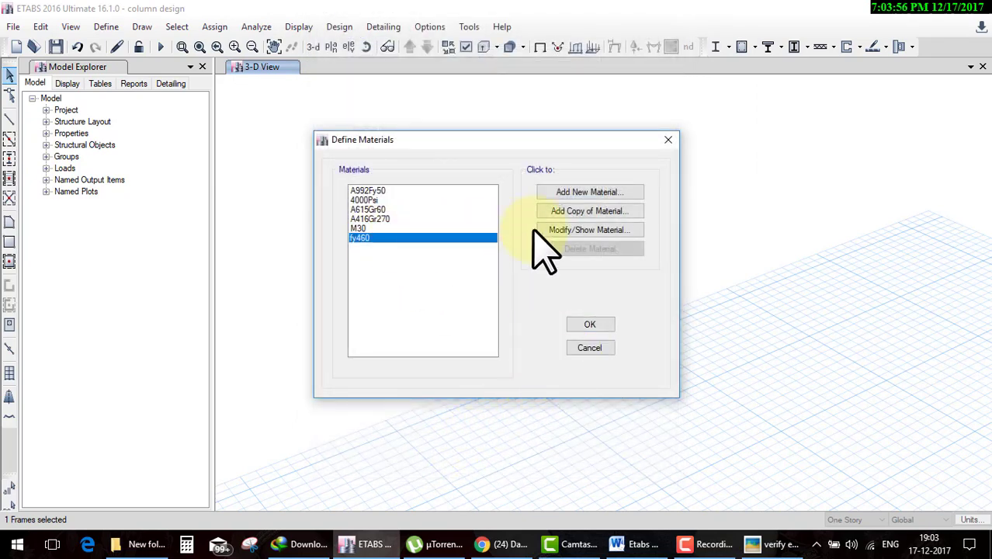
left_click(555, 229)
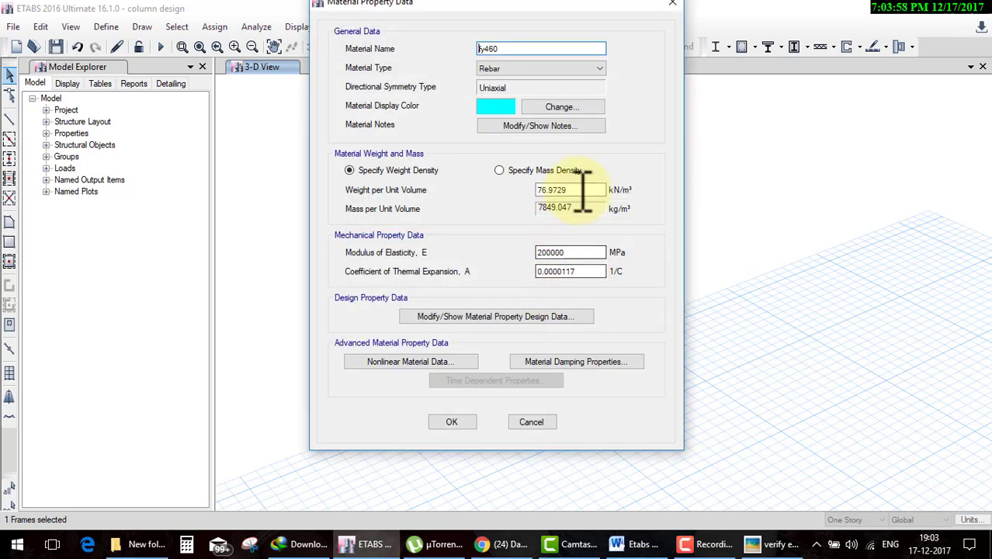
left_click(515, 316)
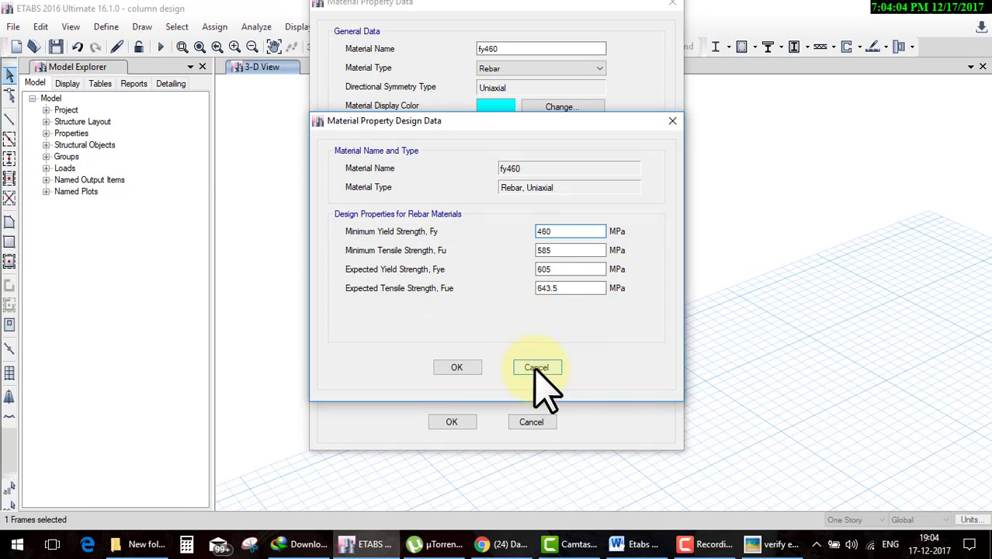
left_click(536, 368)
left_click(523, 317)
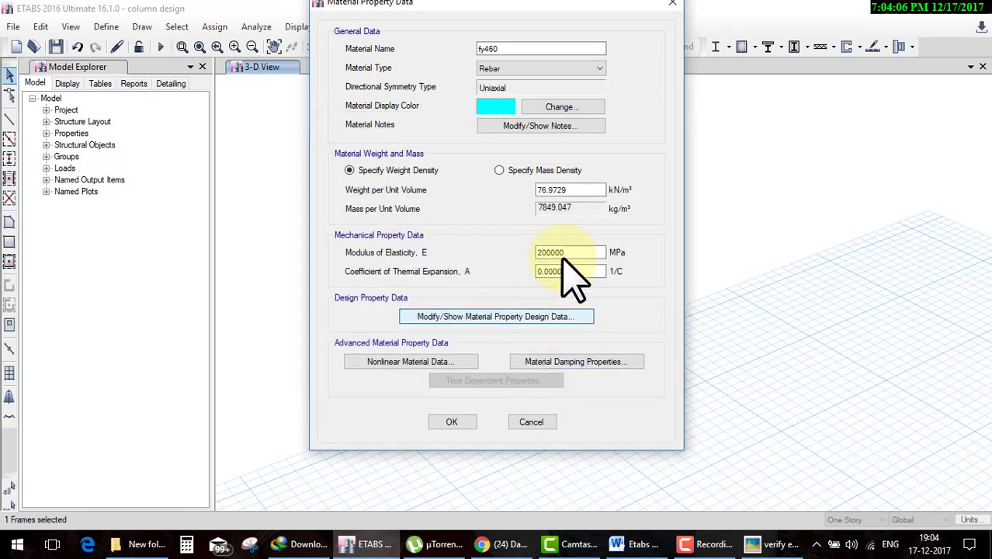
key("Tab")
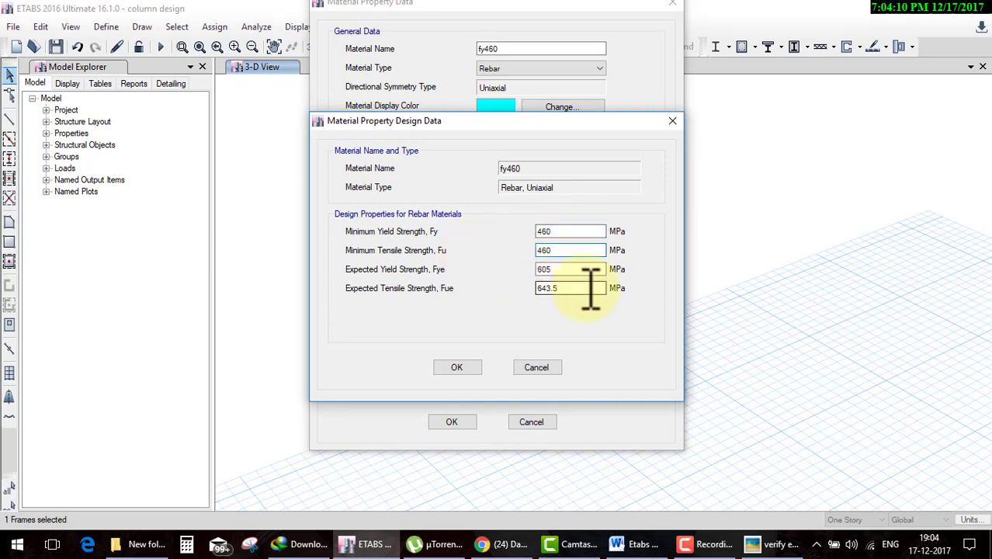
left_click(458, 367)
- Accept the fy460 material, close the materials list and rerun the analysis
left_click(452, 422)
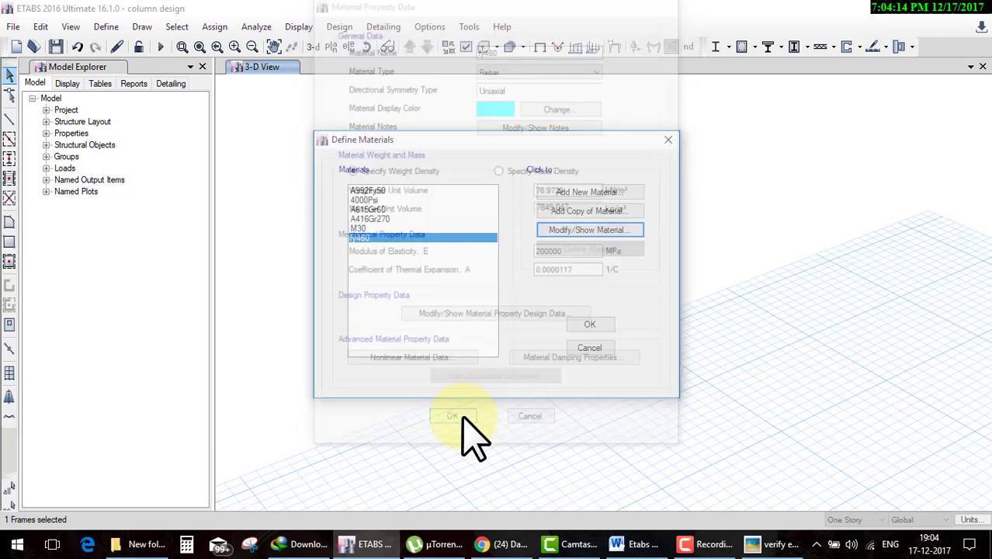
left_click(594, 325)
left_click(161, 47)
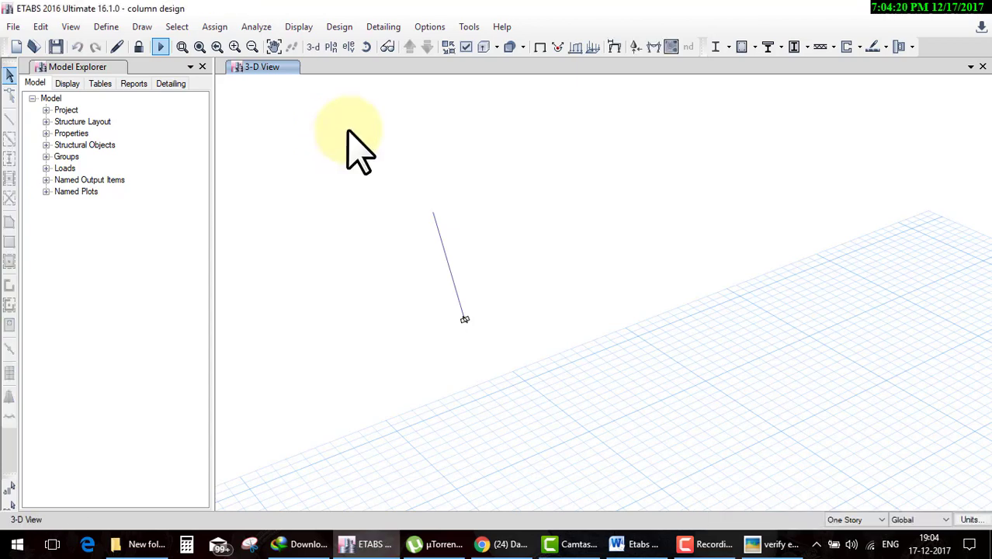
- Run the concrete frame design check and bring up the column's interaction surface
left_click(339, 26)
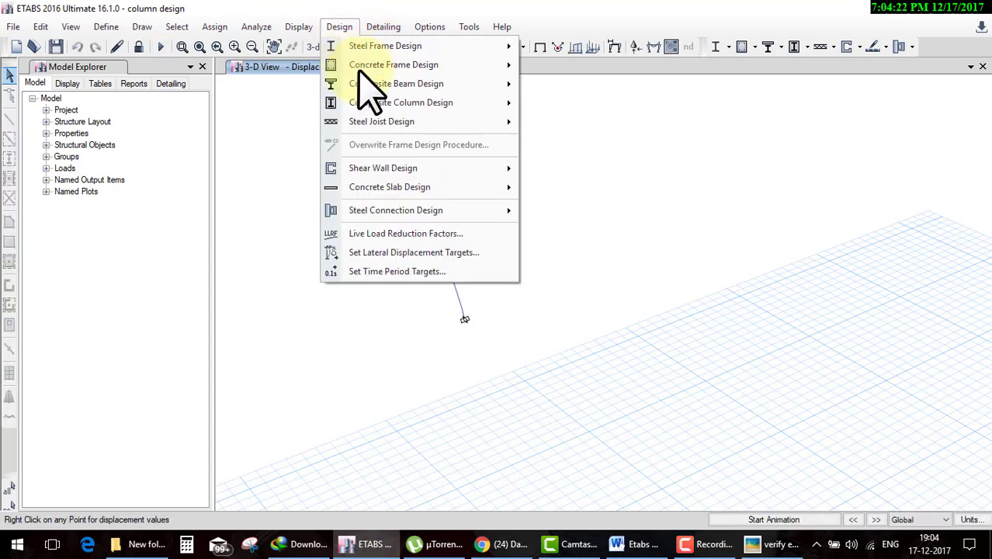
left_click(584, 153)
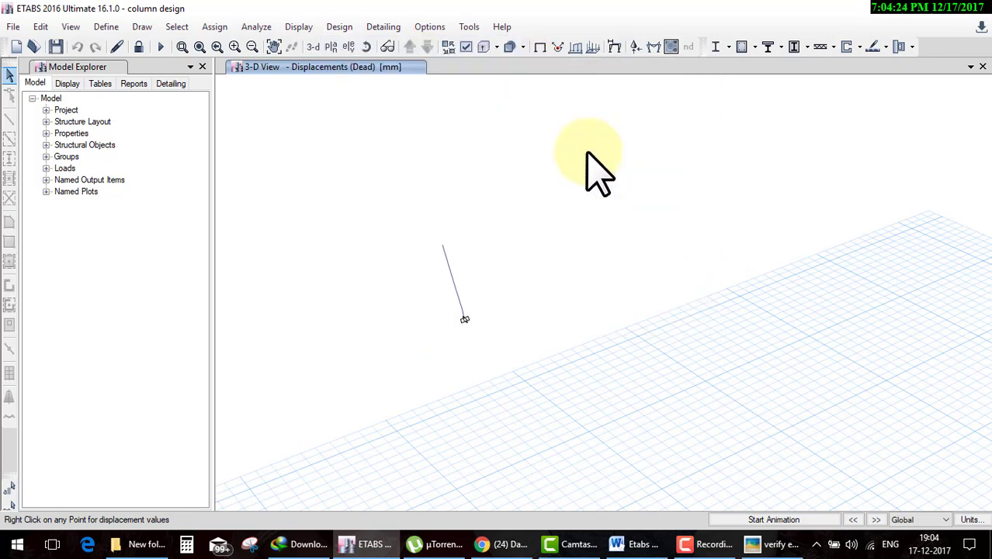
right_click(450, 277)
left_click(340, 393)
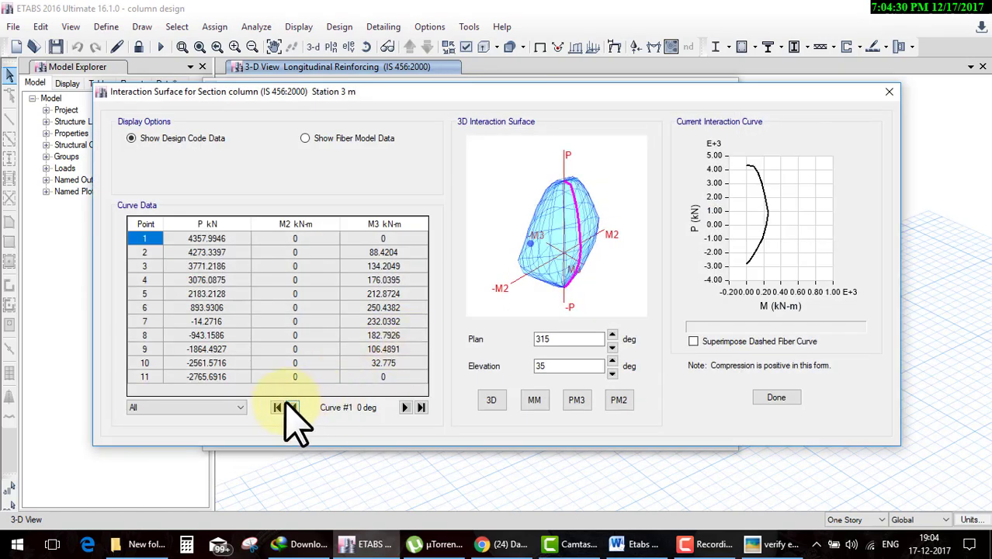
- Show the live comb curve, comparing fiber-model (0.682) and design-code (0.988) D/C ratios
left_click(236, 409)
left_click(221, 419)
mouse_move(305, 138)
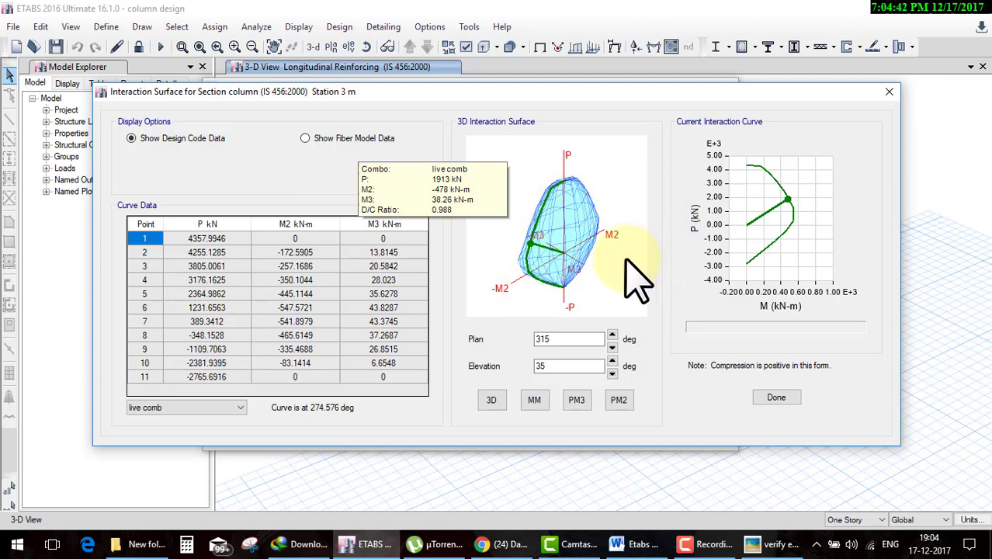
left_click(304, 138)
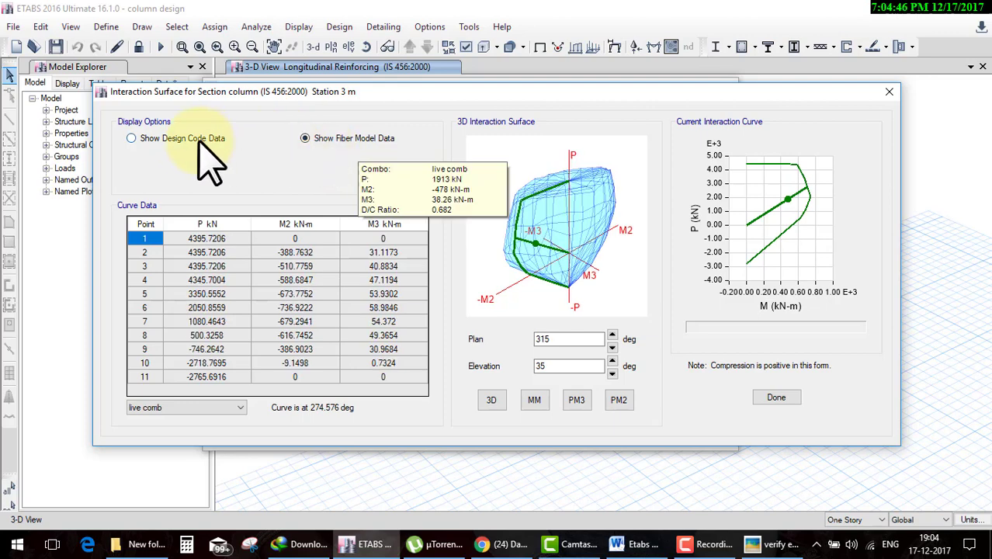
left_click(160, 138)
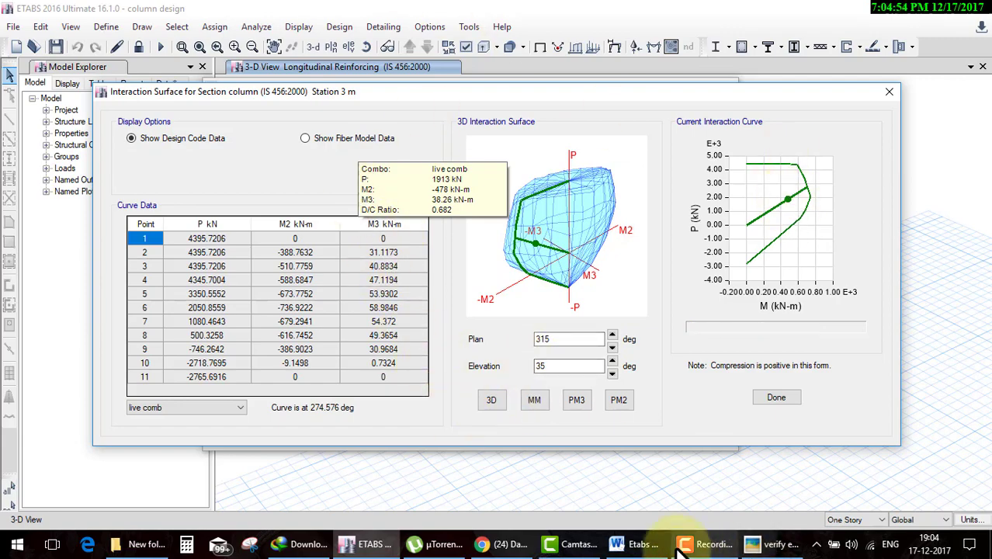
left_click(636, 544)
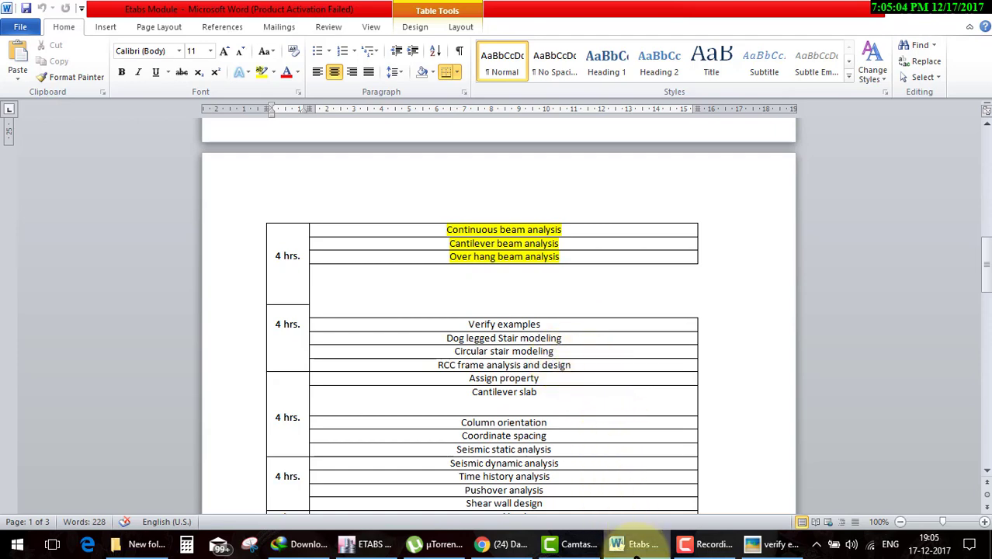
left_click(621, 545)
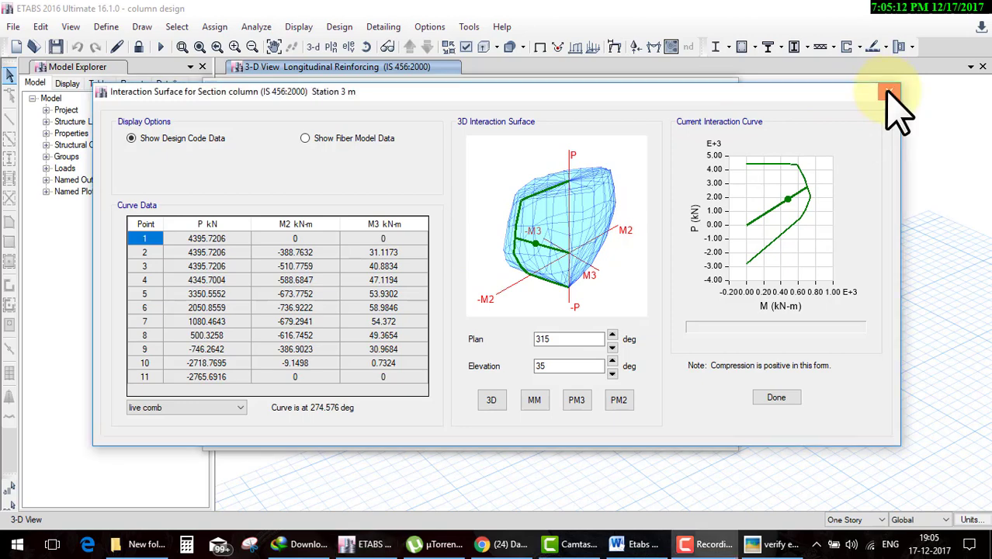
- Close the Interaction Surface and the Concrete Column Design Information windows
left_click(889, 87)
left_click(727, 87)
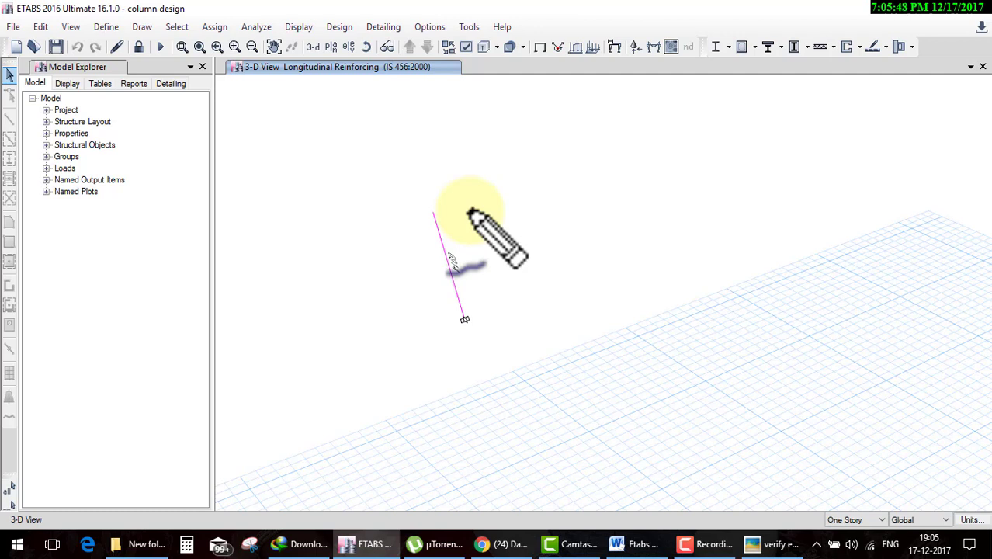
left_click_drag(354, 199, 427, 140)
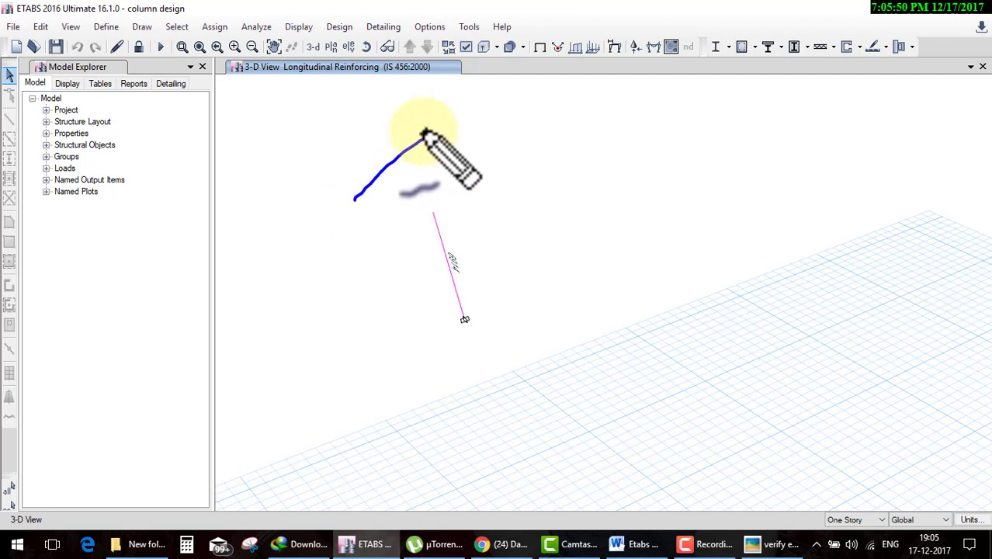
left_click_drag(370, 120, 443, 279)
left_click_drag(446, 105, 642, 195)
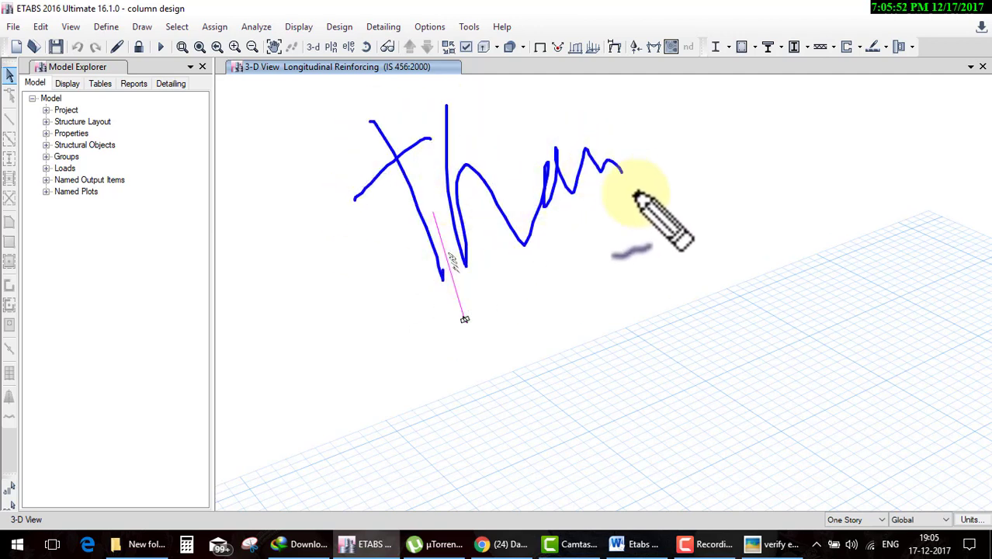
left_click_drag(658, 54, 696, 167)
left_click_drag(708, 58, 753, 142)
mouse_move(774, 83)
left_mouse_down()
mouse_move(799, 124)
mouse_move(881, 107)
left_mouse_up()
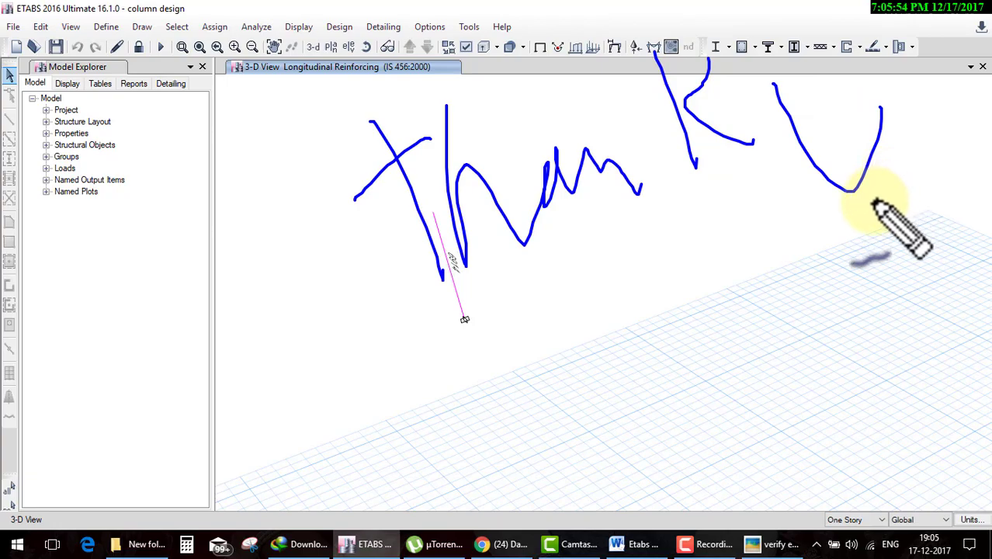